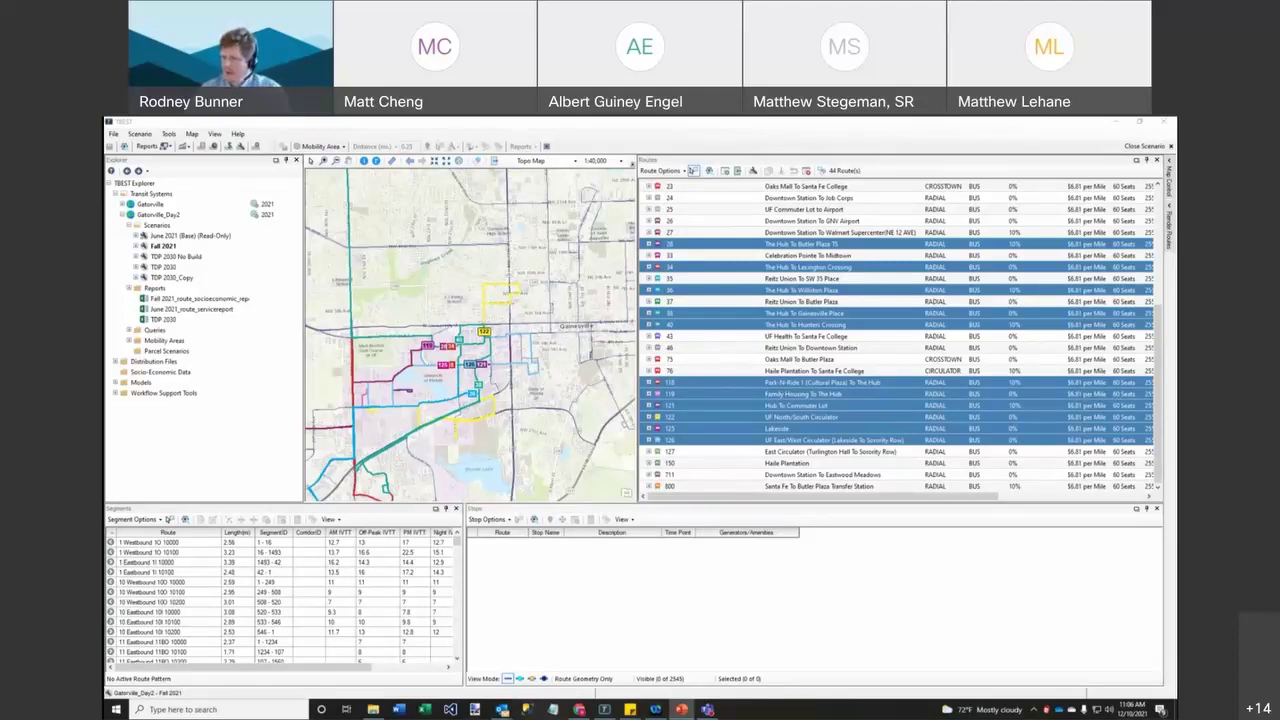
- Select routes 23 (Oaks Mall To Santa Fe College) and 75 (Oaks Mall To Butler Plaza) together in the route list
click(854, 419)
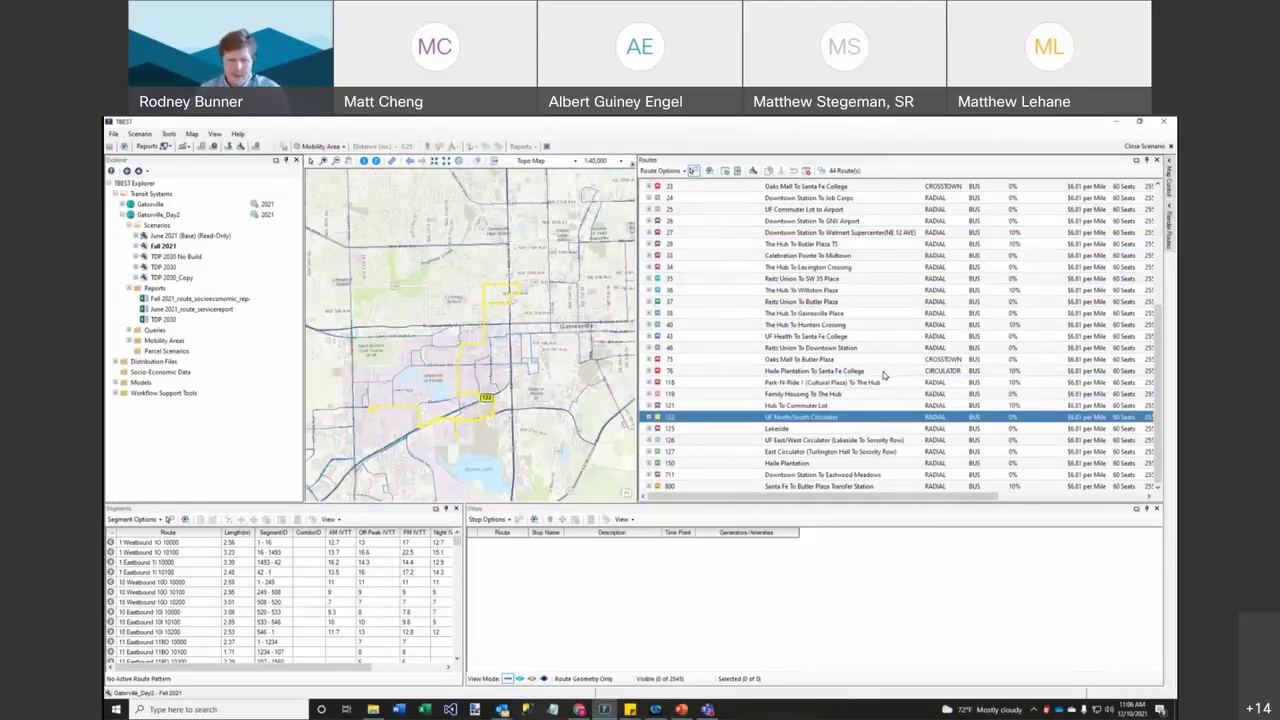
scroll(883, 375, up, 5)
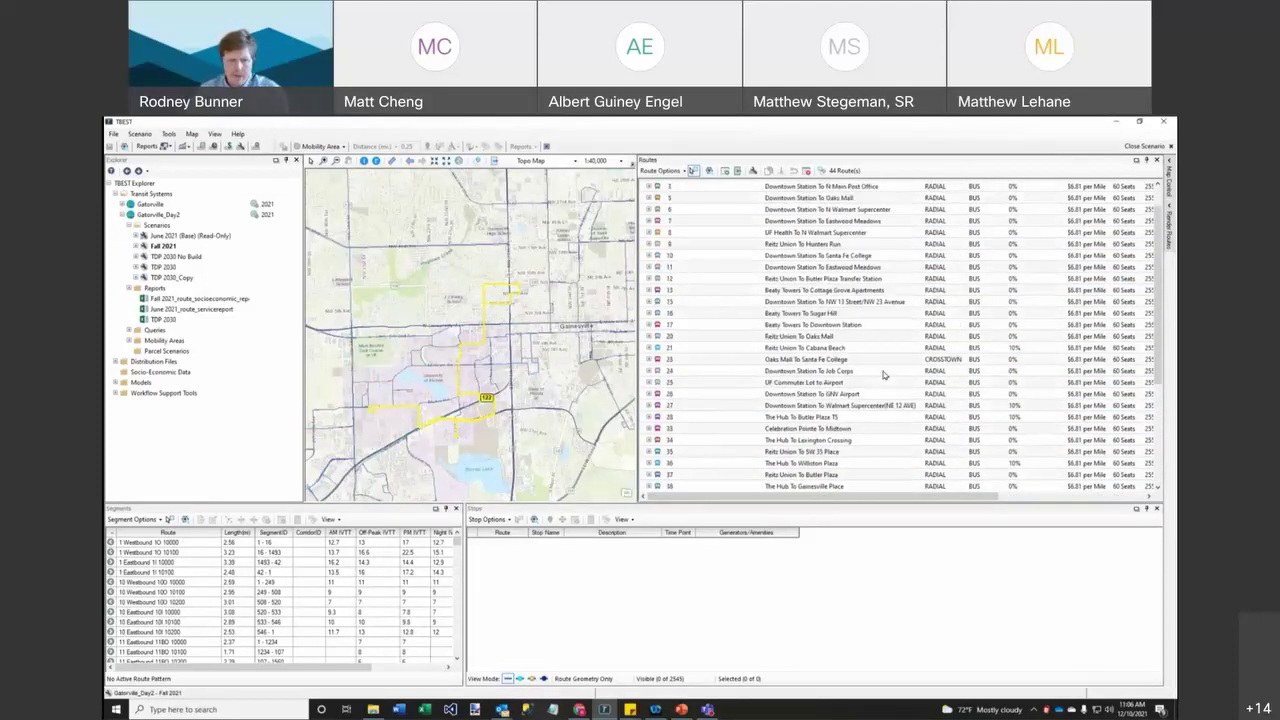
scroll(883, 375, down, 1)
scroll(883, 375, down, 1)
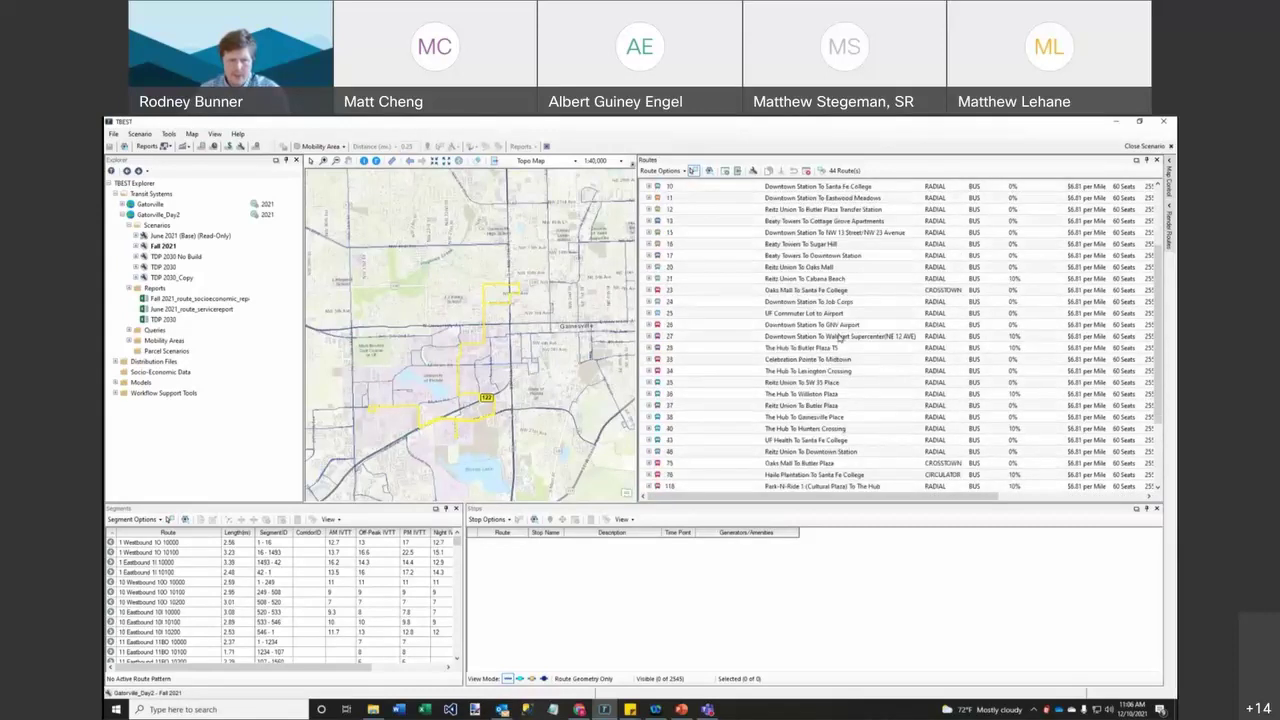
click(809, 314)
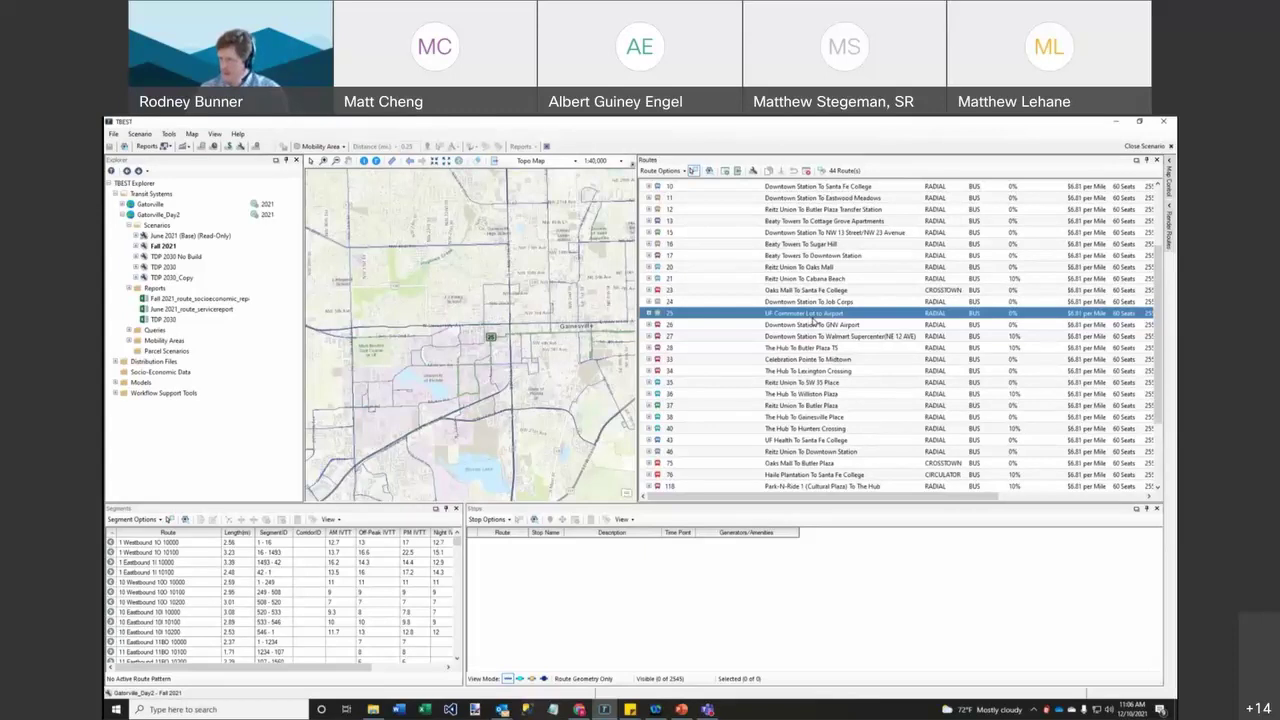
click(829, 289)
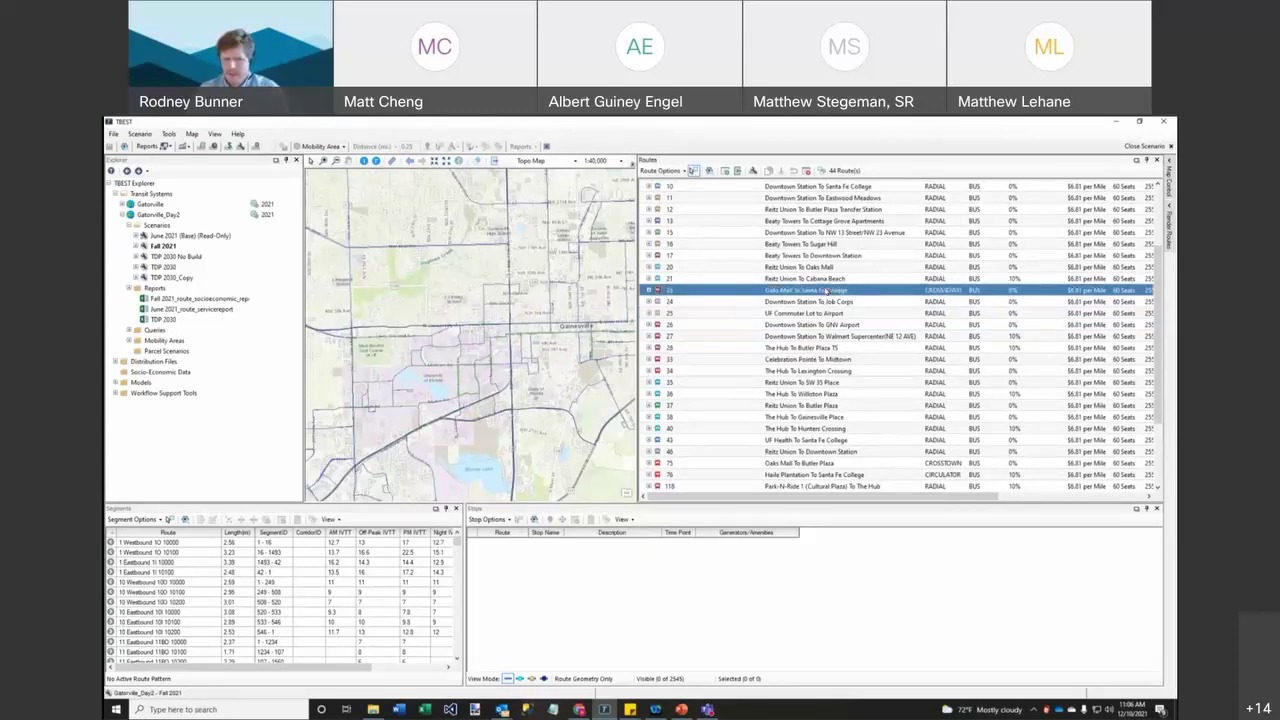
ctrl+click(908, 465)
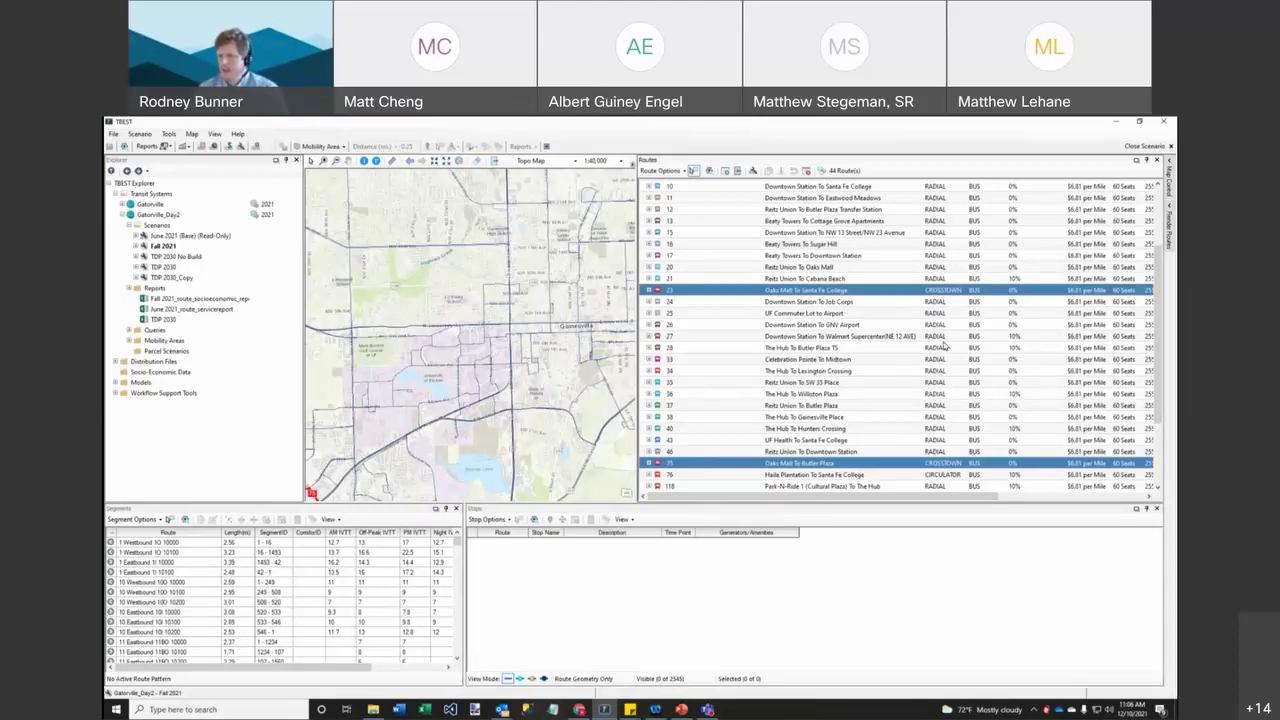
- Set up a land use market analysis of the selected routes, using weekday person trips within 0.25 miles of stops
right_click(859, 291)
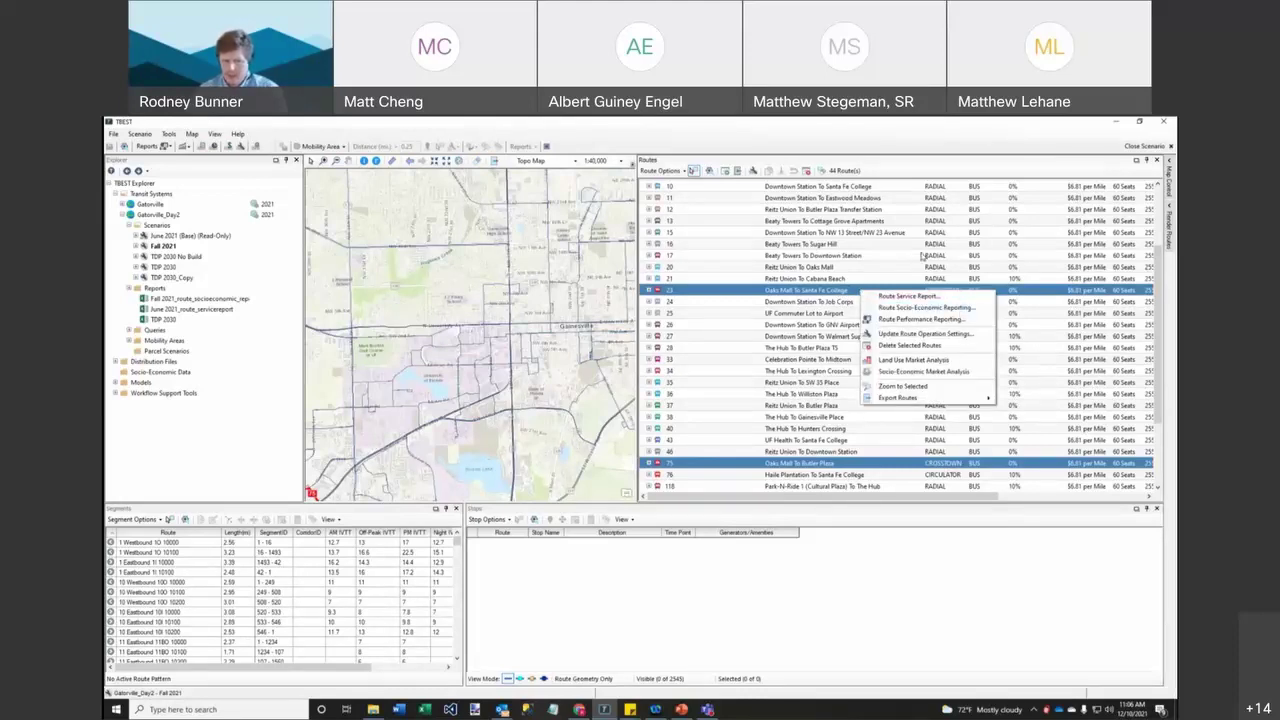
click(913, 360)
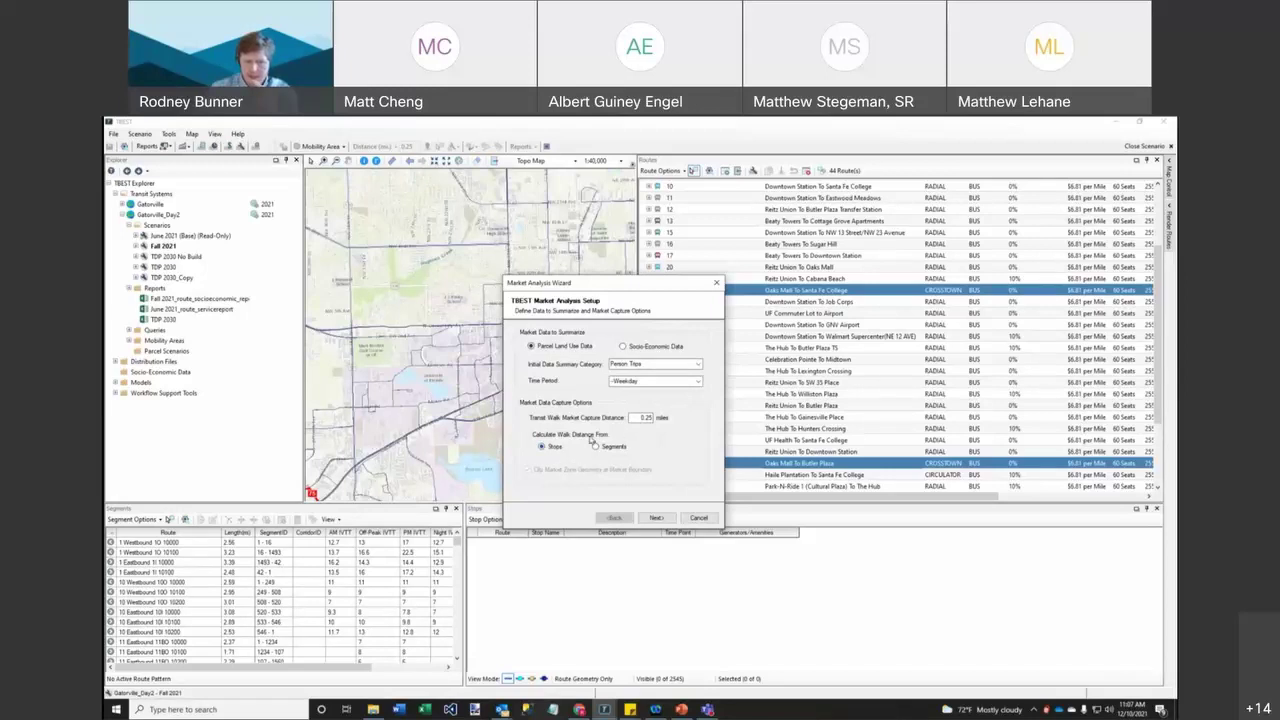
click(655, 518)
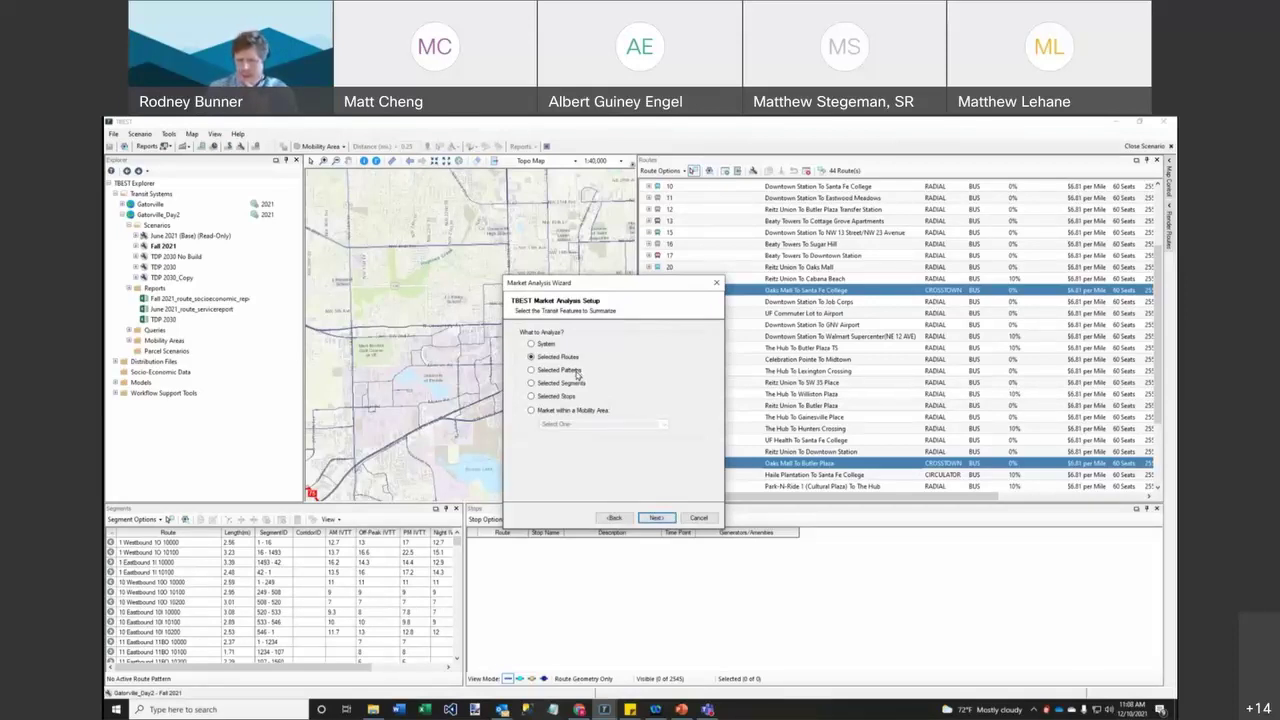
click(655, 518)
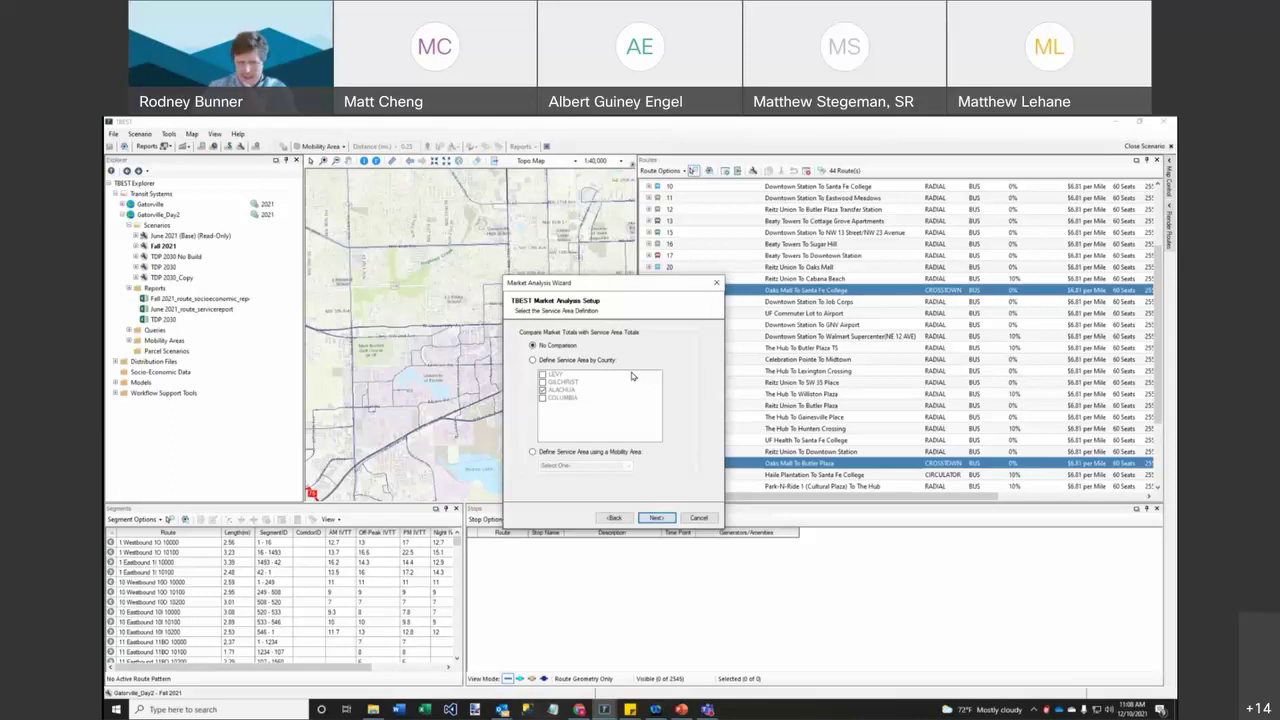
- Define the comparison service area by county with Alachua selected, and process the market analysis
click(593, 361)
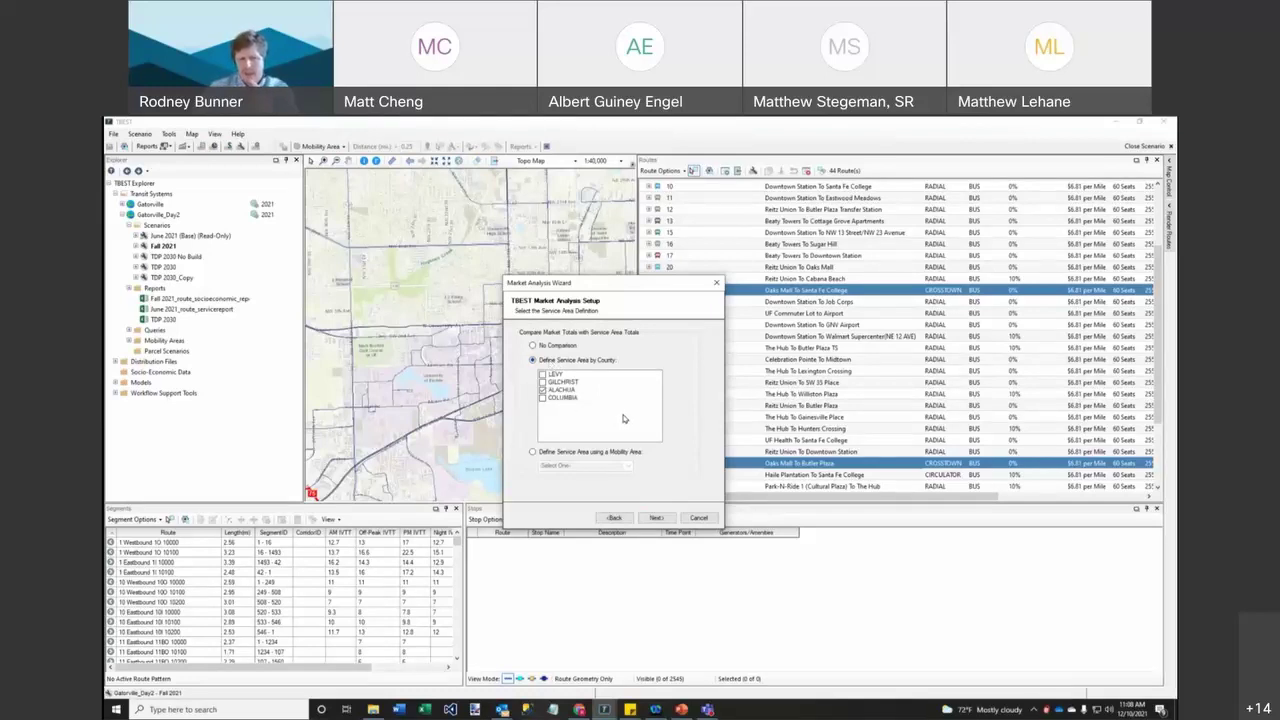
click(552, 396)
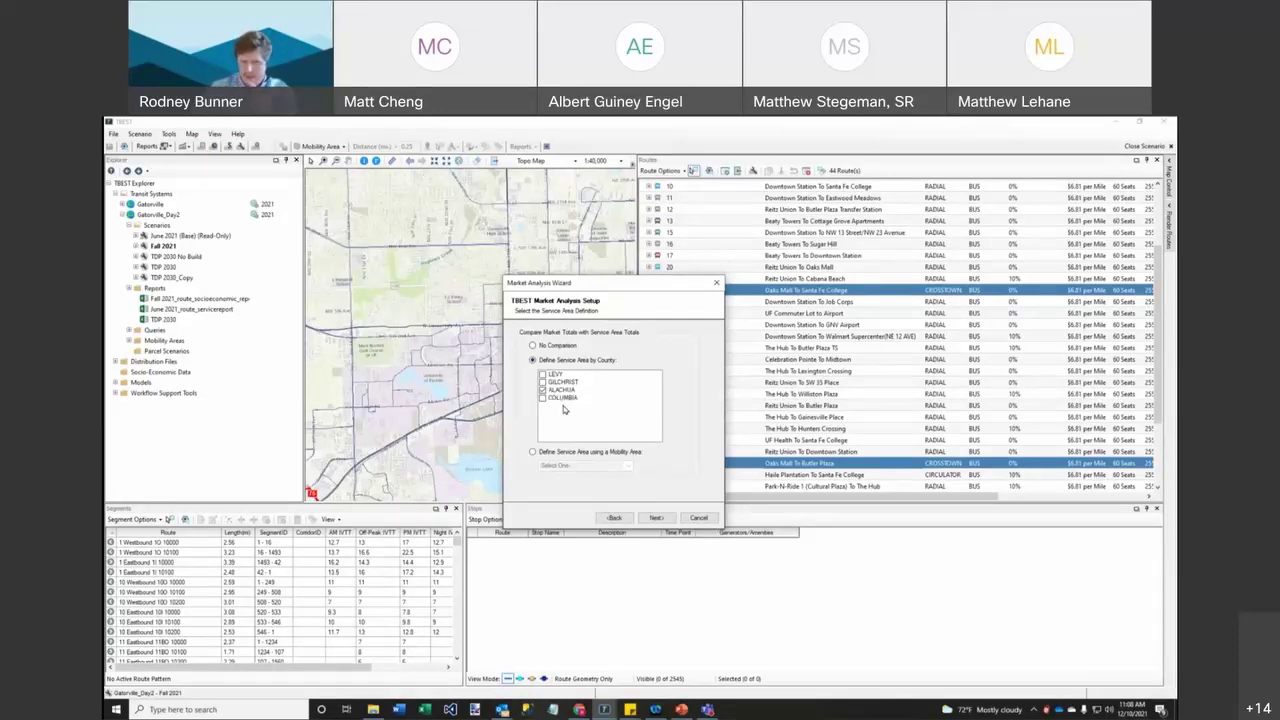
click(658, 518)
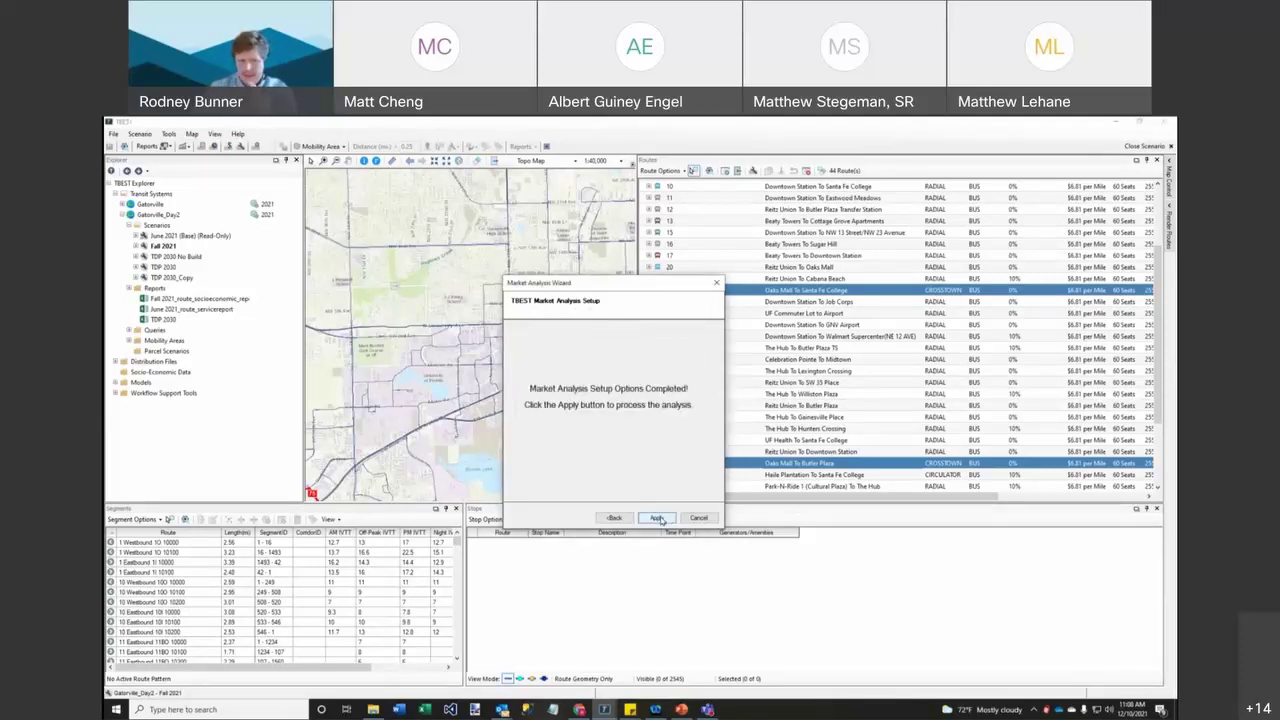
click(656, 518)
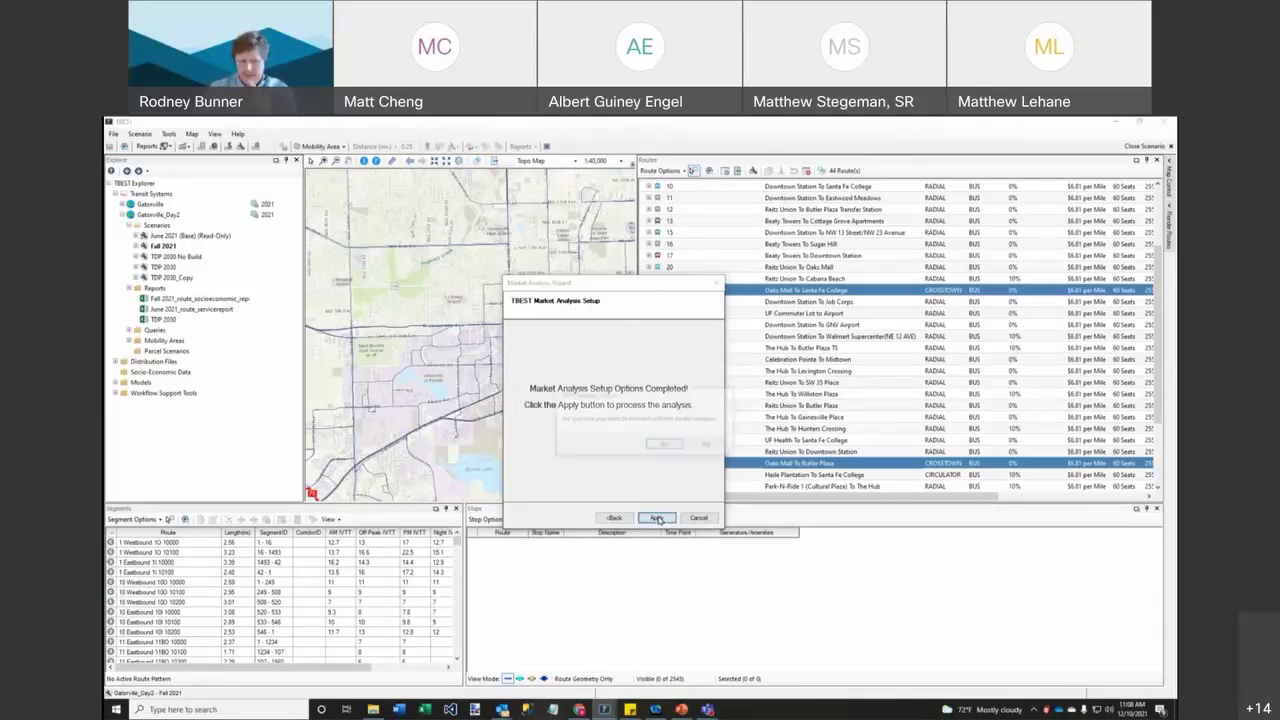
click(665, 445)
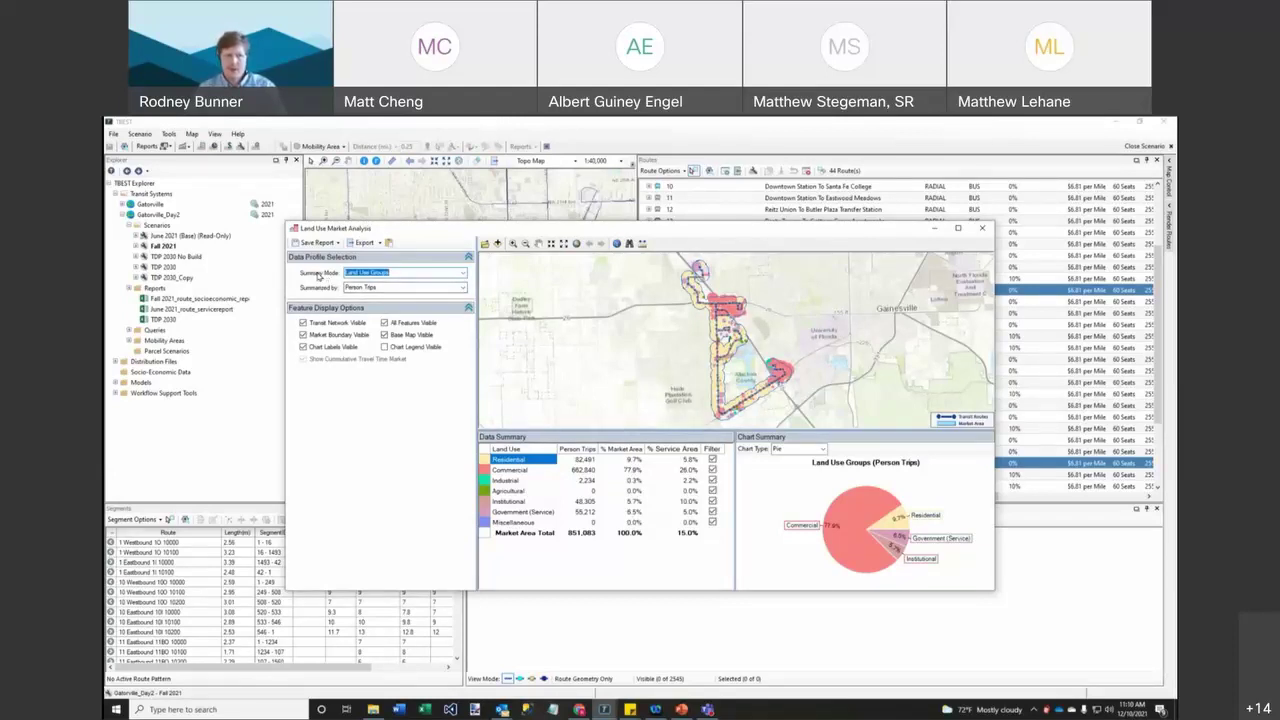
- Set the summary mode to Land Use Detail and maximize the Land Use Market Analysis window
click(397, 273)
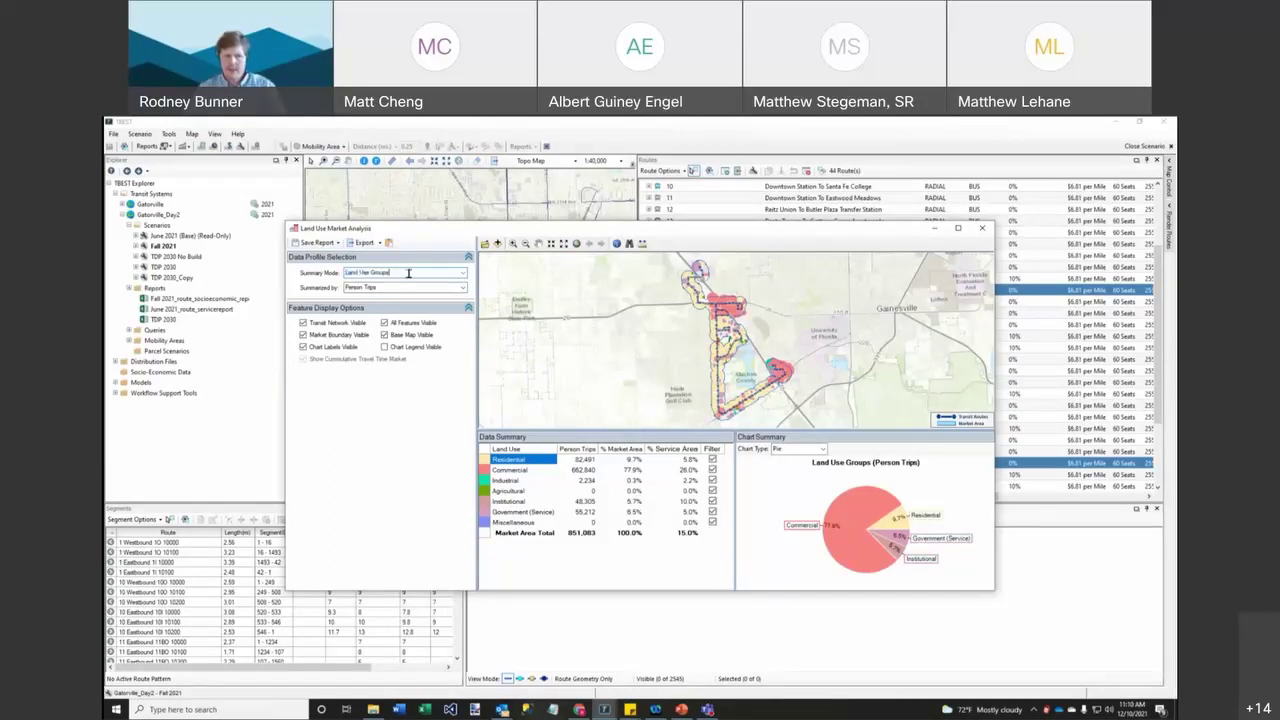
click(463, 275)
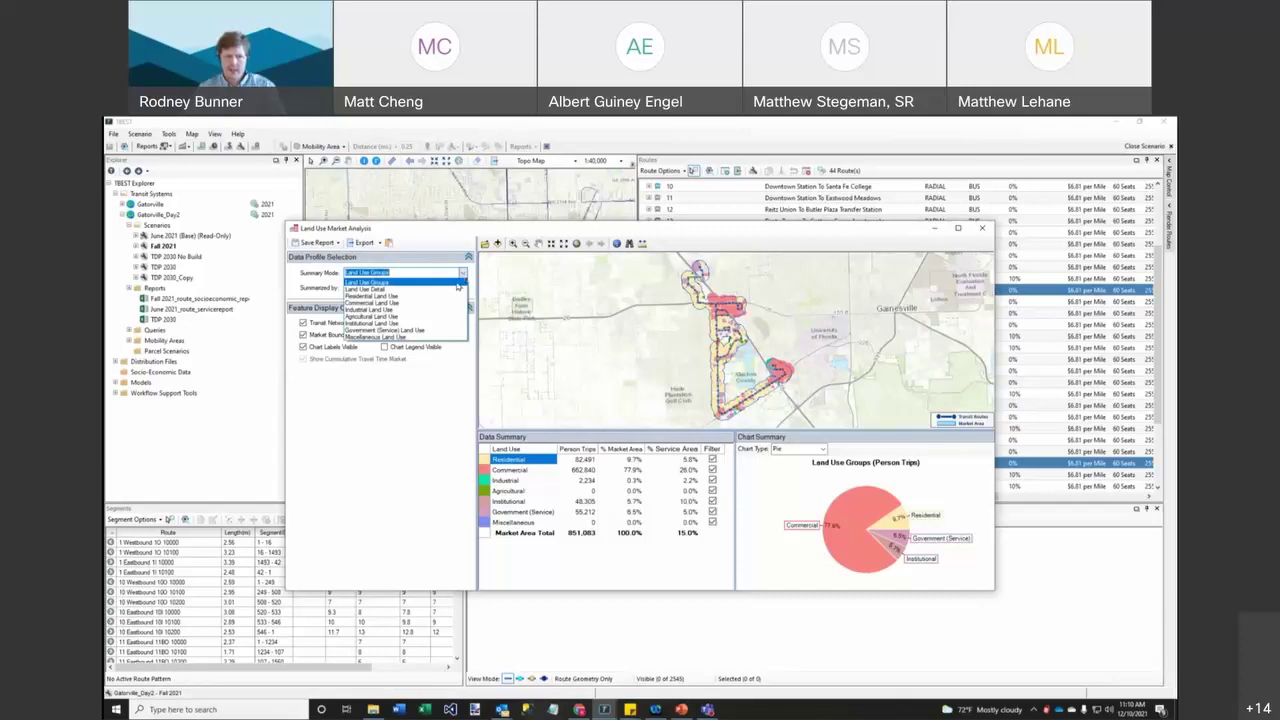
click(457, 289)
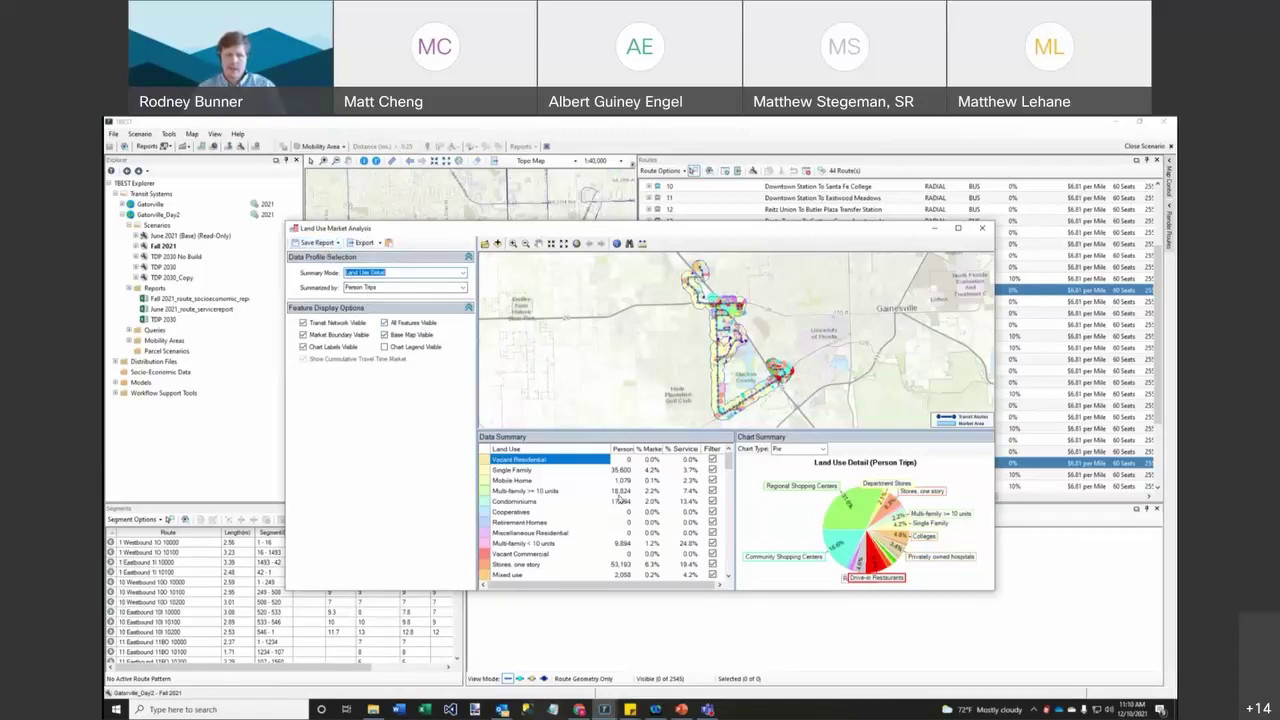
click(780, 217)
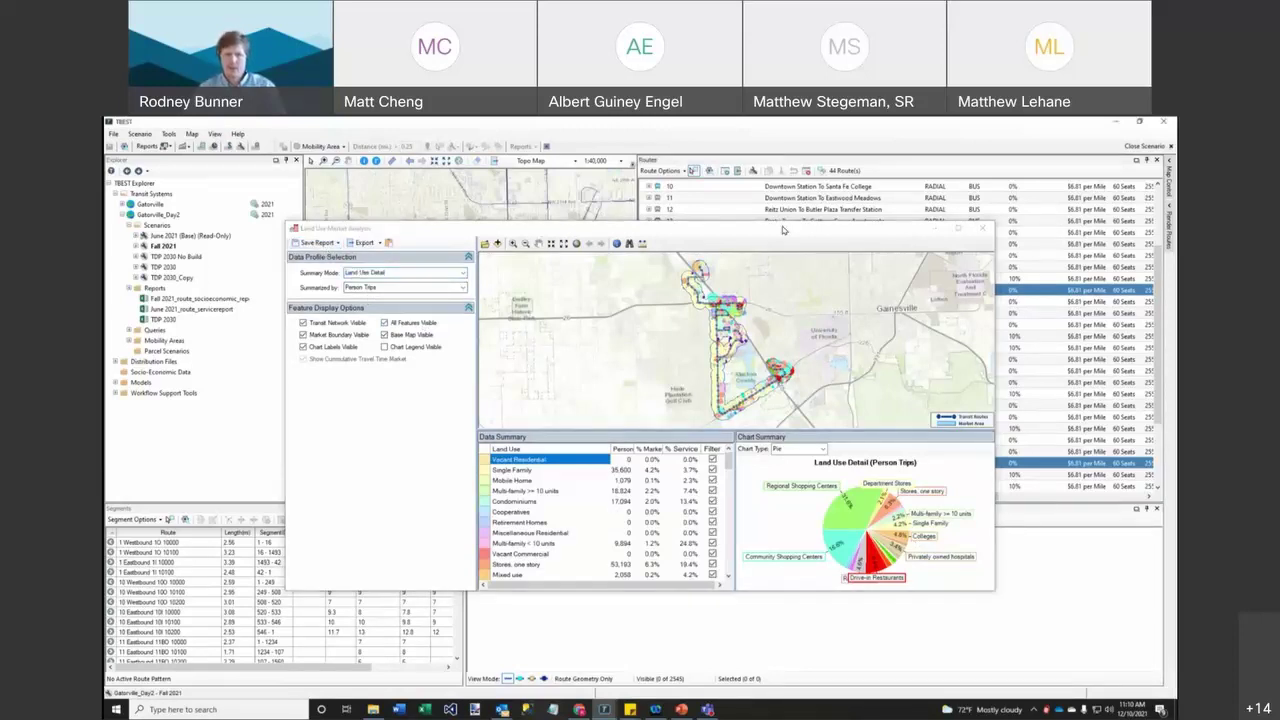
click(958, 229)
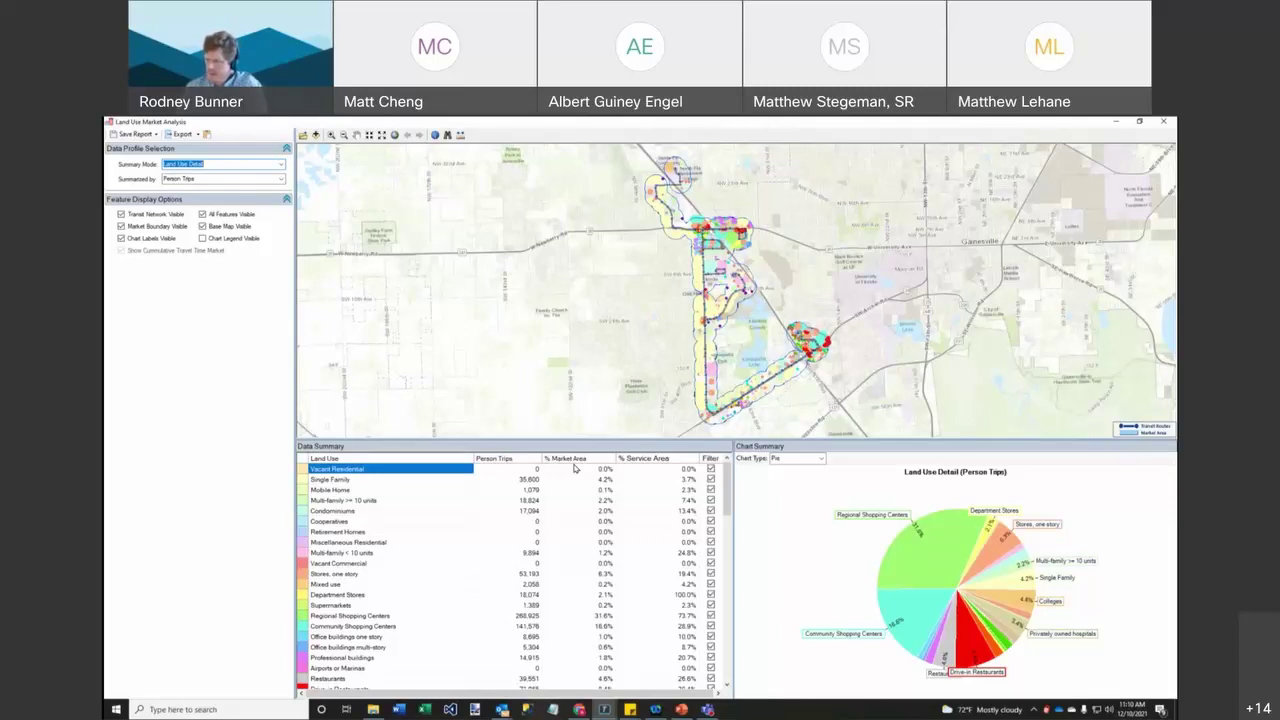
- Hide all land use features and enlarge the data summary area
click(231, 216)
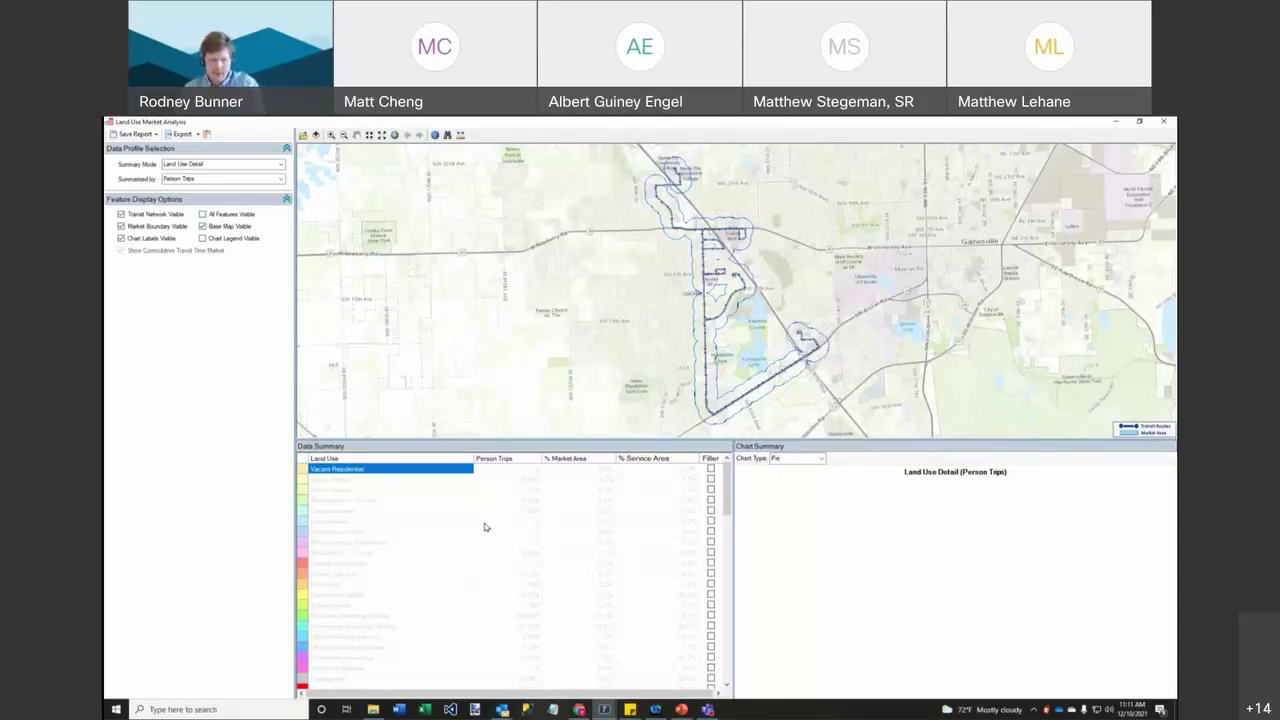
drag(620, 440, 636, 405)
mouse_move(727, 452)
mouse_down()
mouse_move(737, 634)
mouse_move(730, 443)
mouse_up()
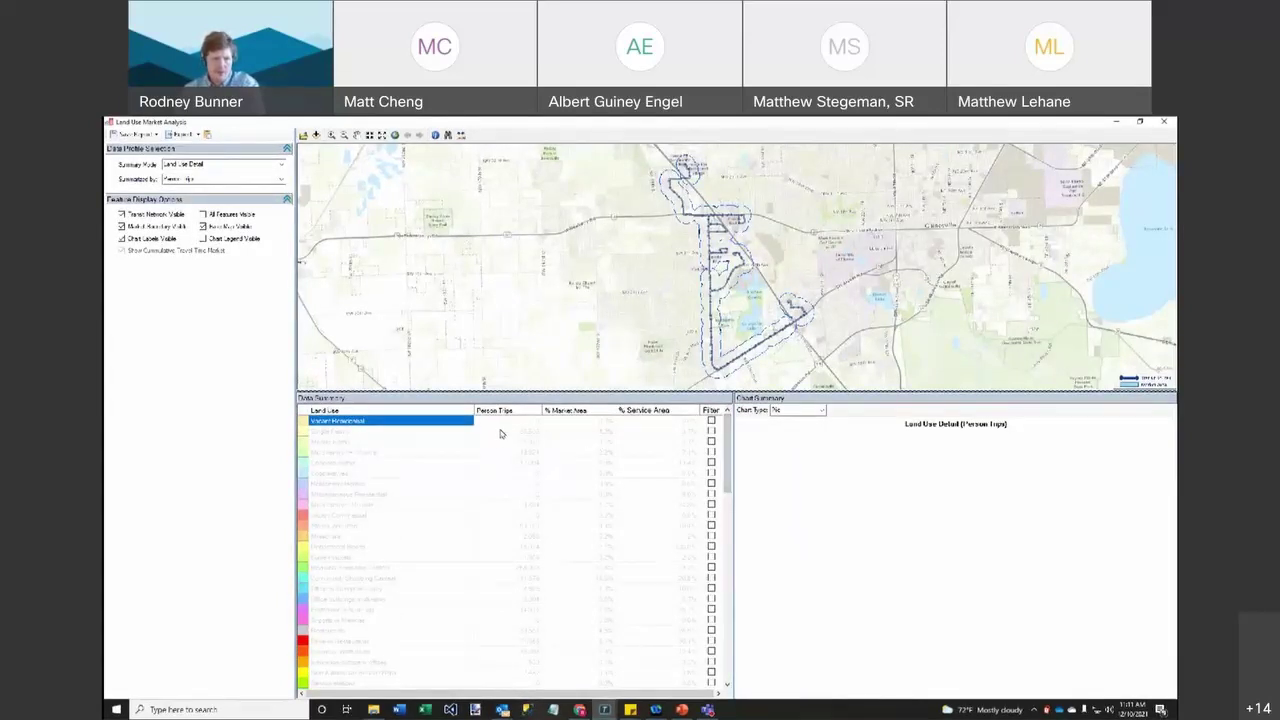
- Show only the Single Family, Mobile Home and Multi-family >= 10 units land uses
click(710, 431)
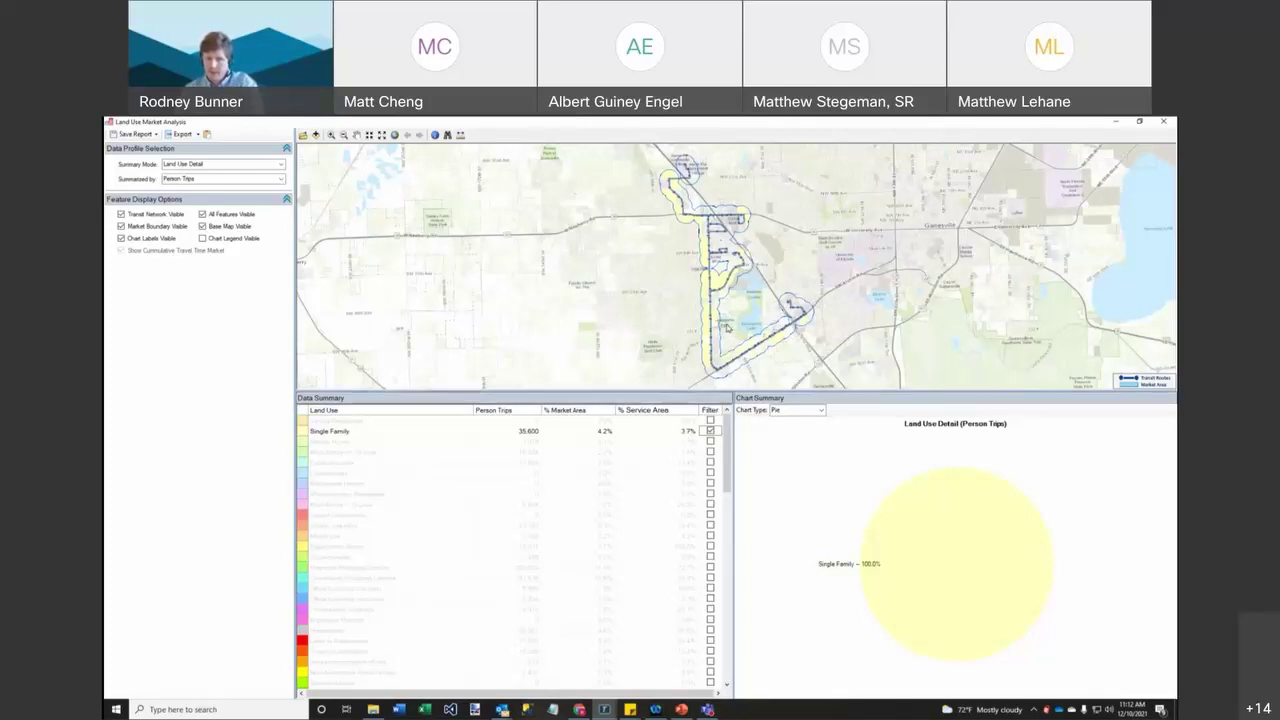
click(710, 442)
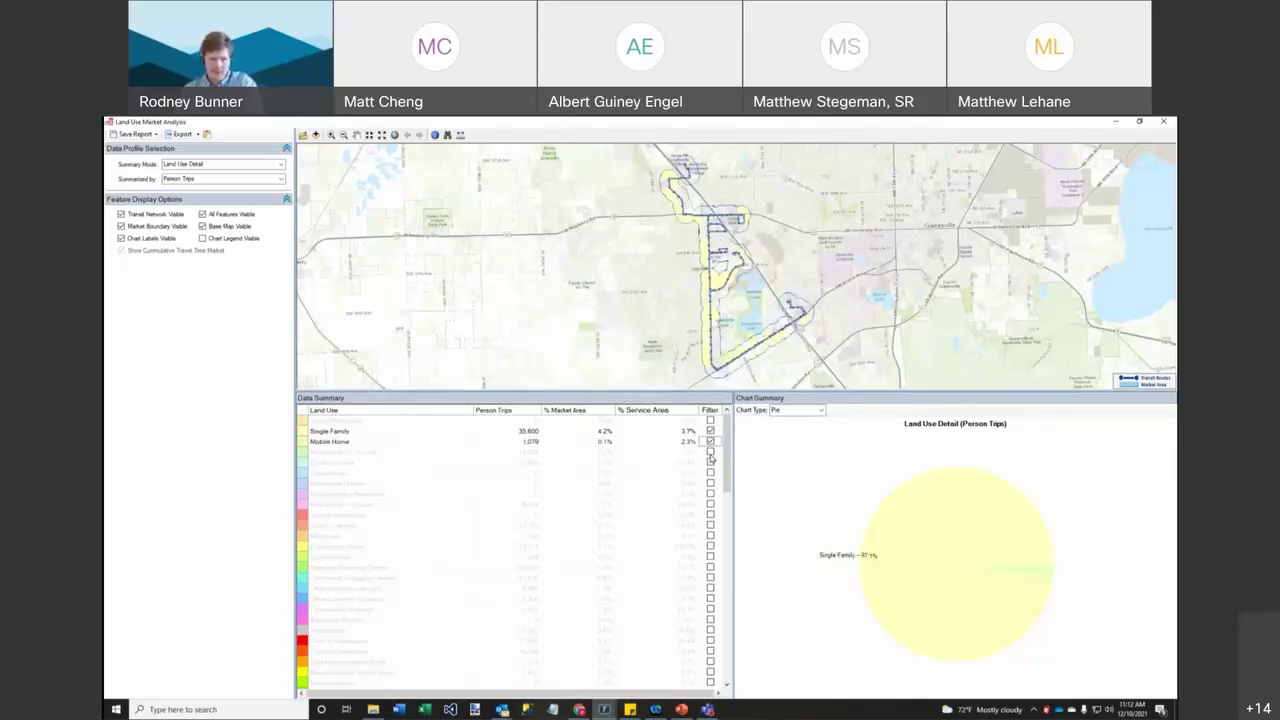
click(710, 453)
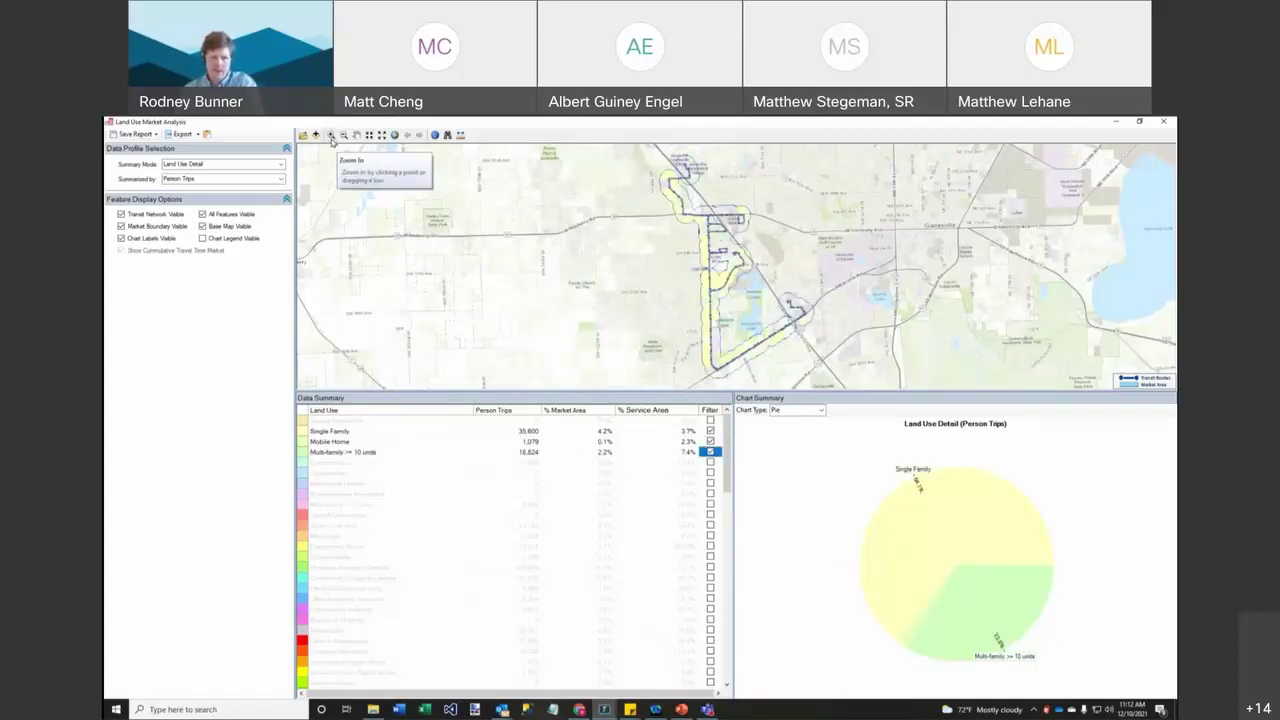
- Filter out Mobile Home and Single Family, leaving only Multi-family >= 10 units shown along the route corridor
drag(650, 200, 793, 287)
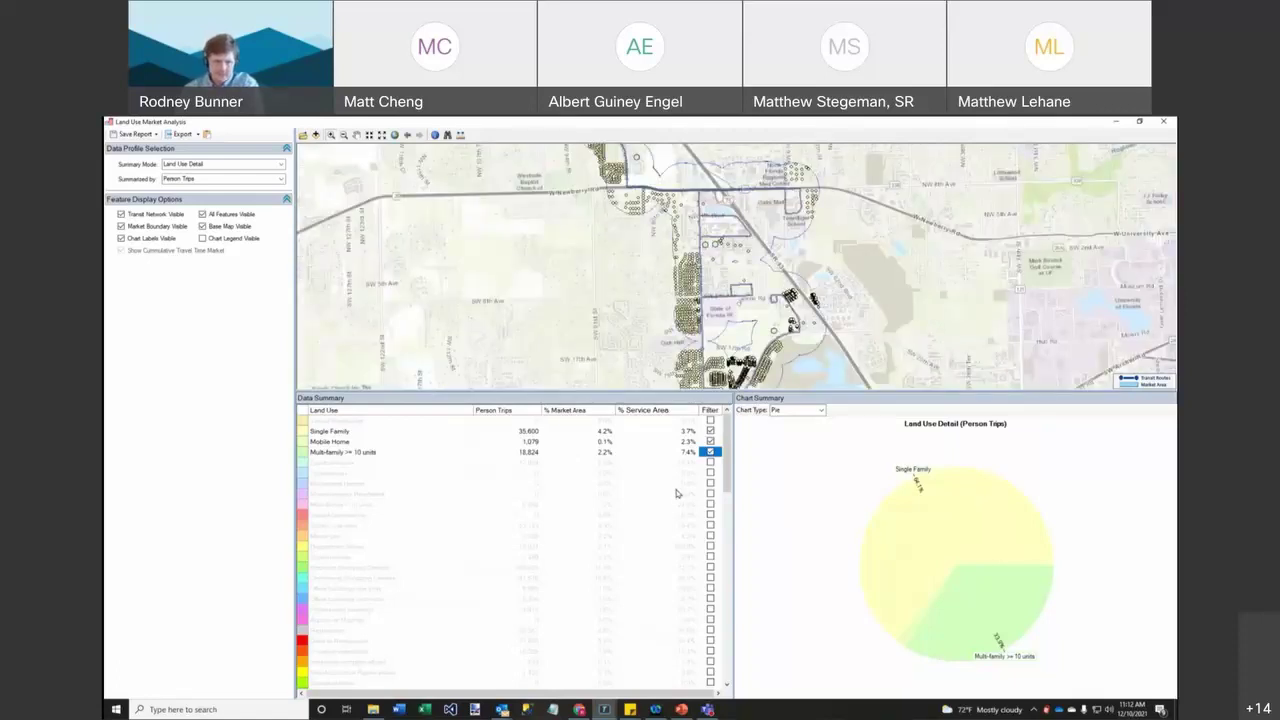
click(711, 452)
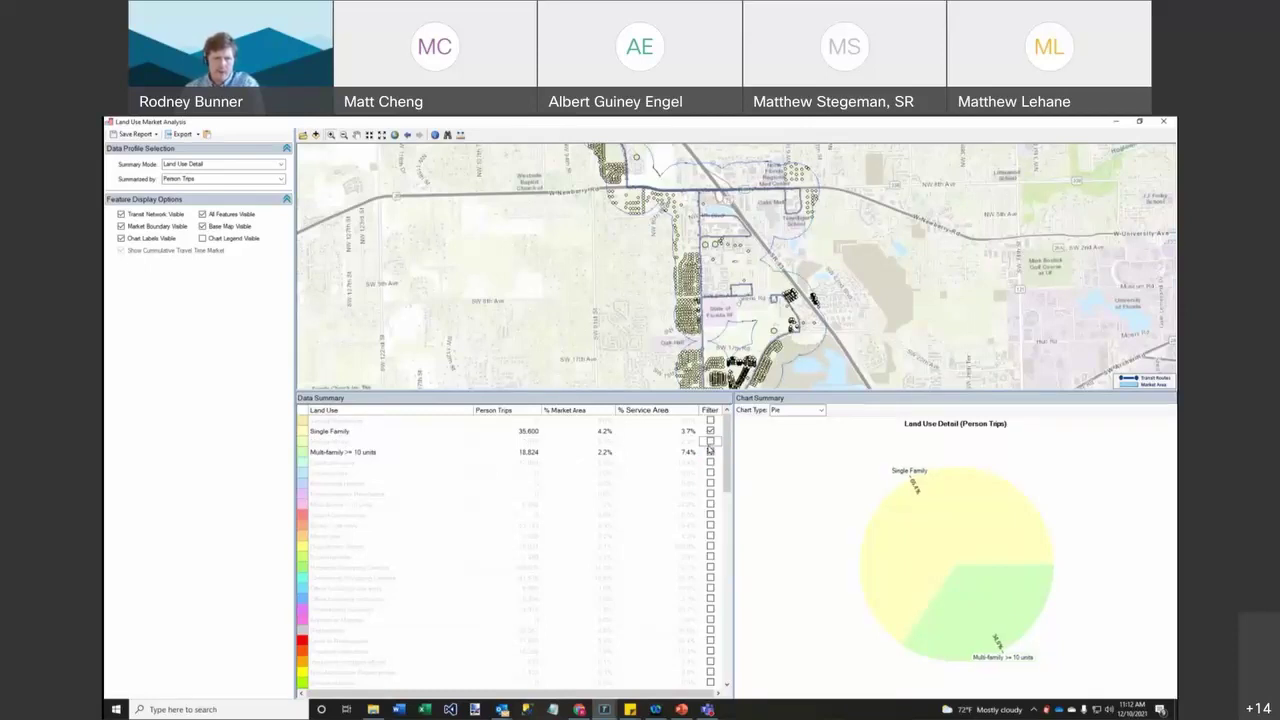
click(710, 450)
click(710, 432)
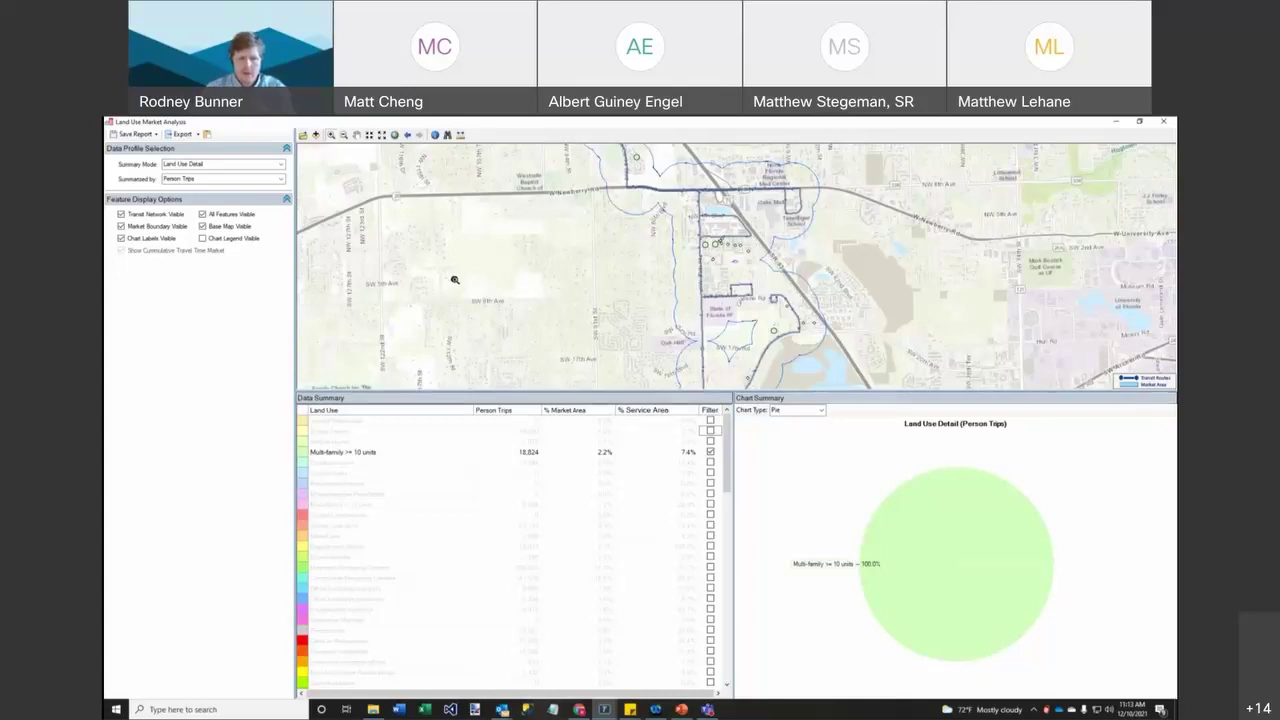
- Make all land use features visible again and set the summary mode to Commercial Land Use
click(203, 215)
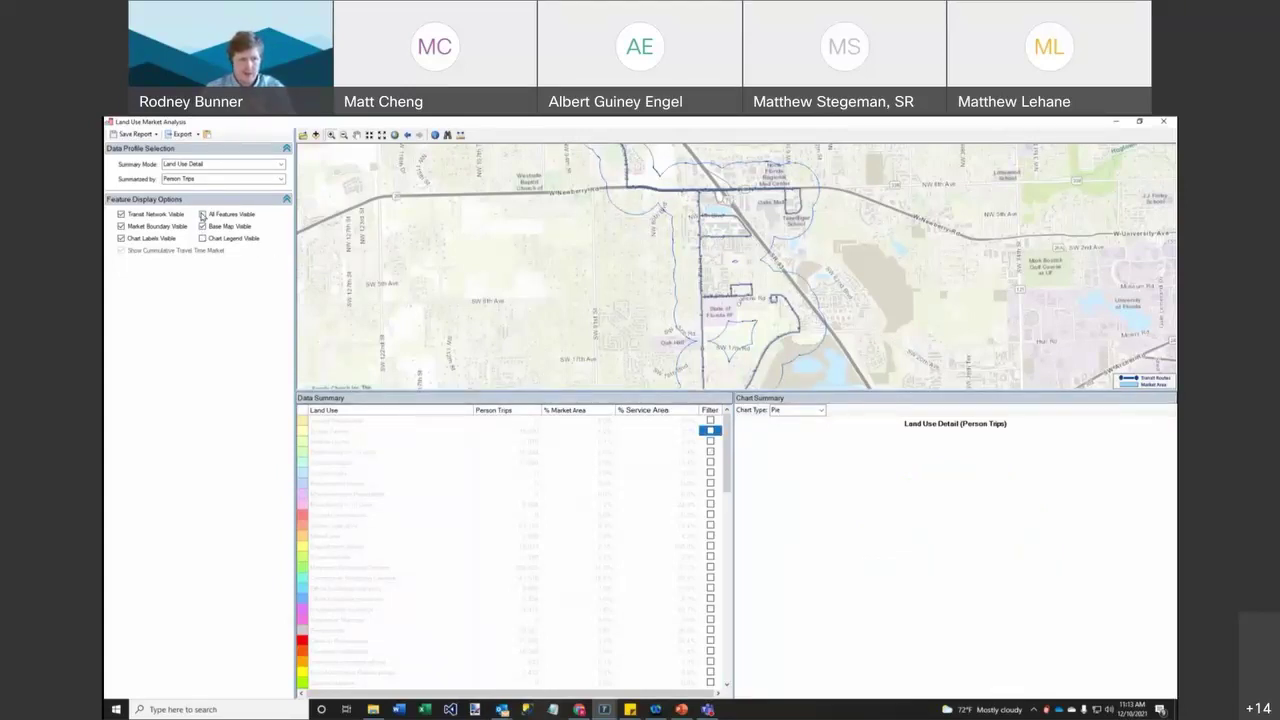
click(203, 215)
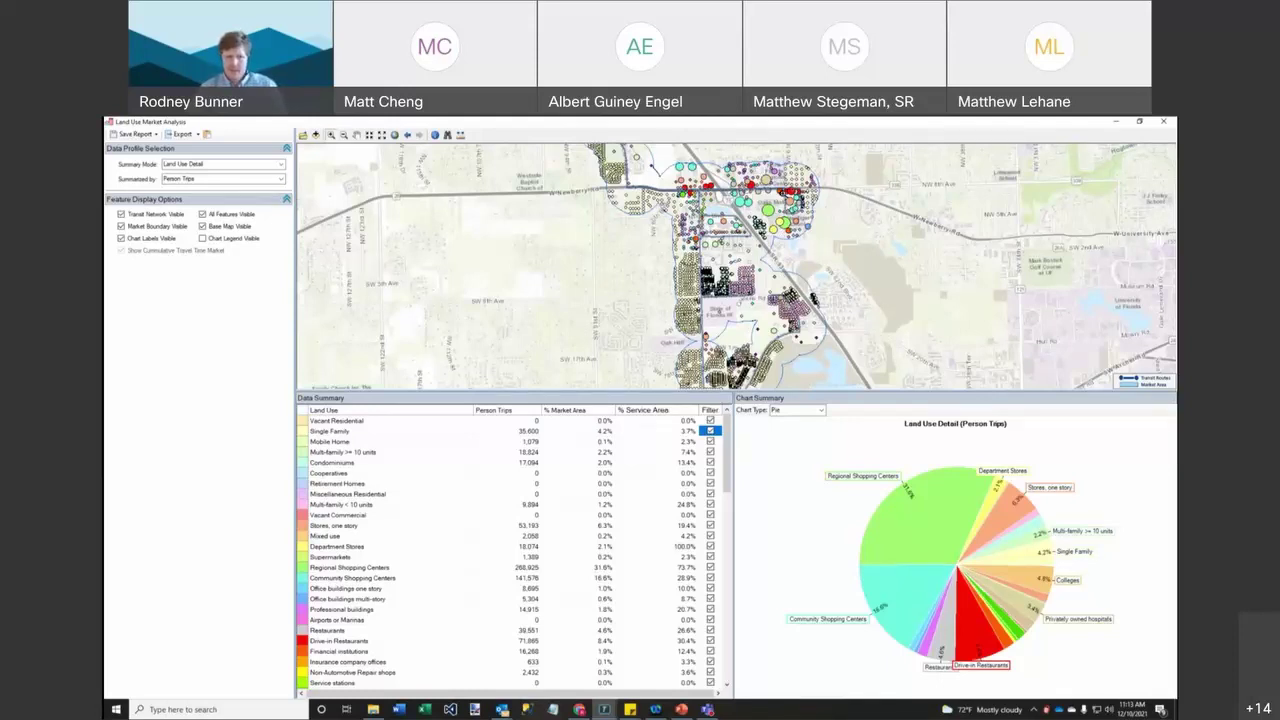
click(281, 166)
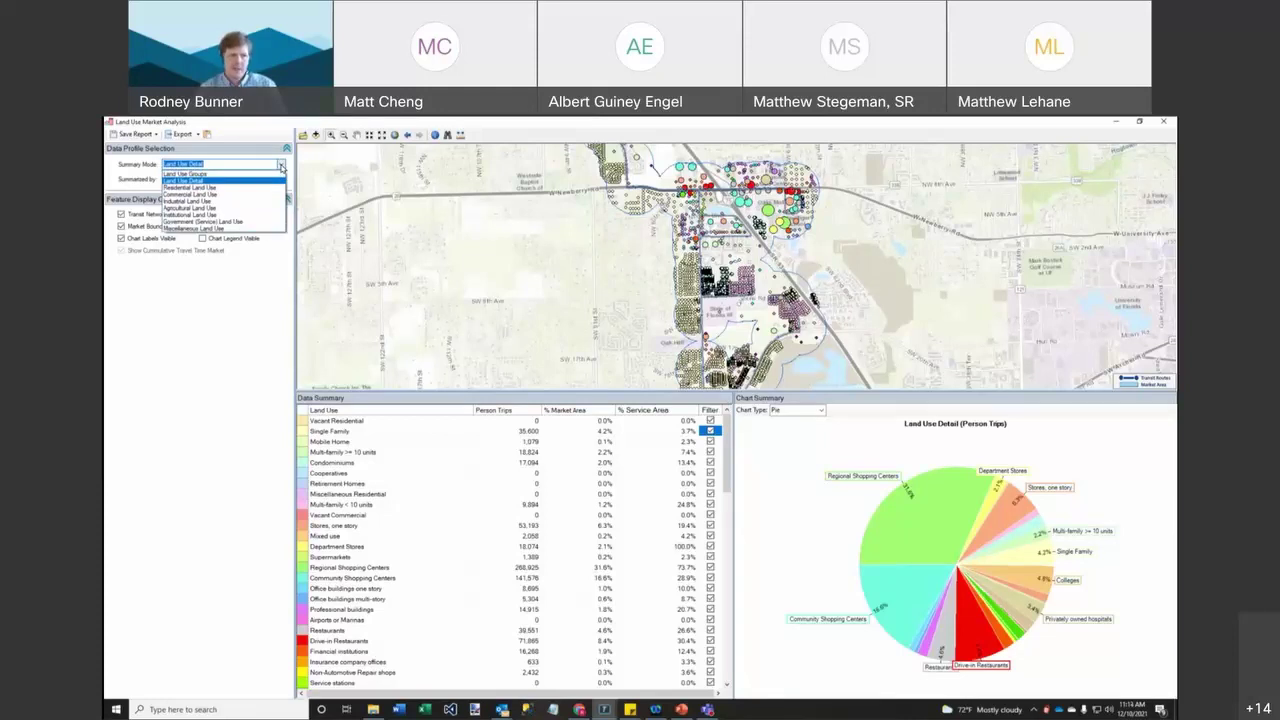
click(258, 194)
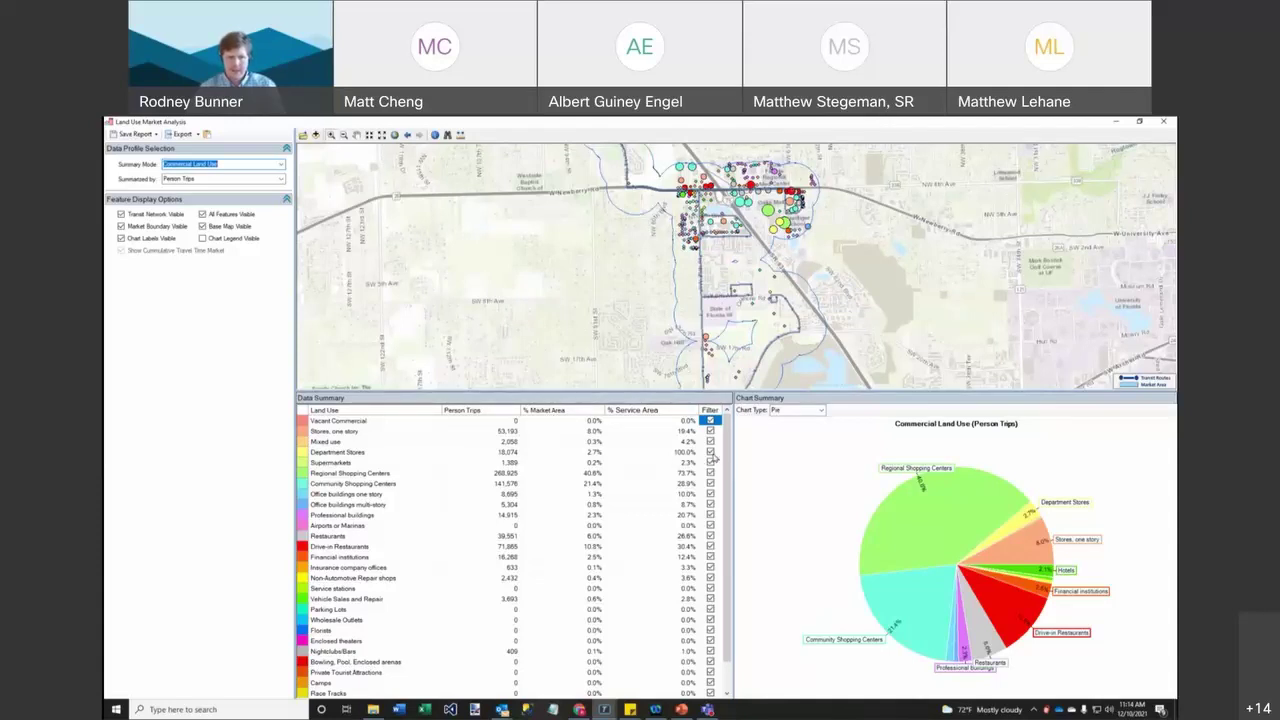
- Review the commercial land use categories and sort them by person trips in ascending order
scroll(726, 450, down, 1)
scroll(726, 440, up, 1)
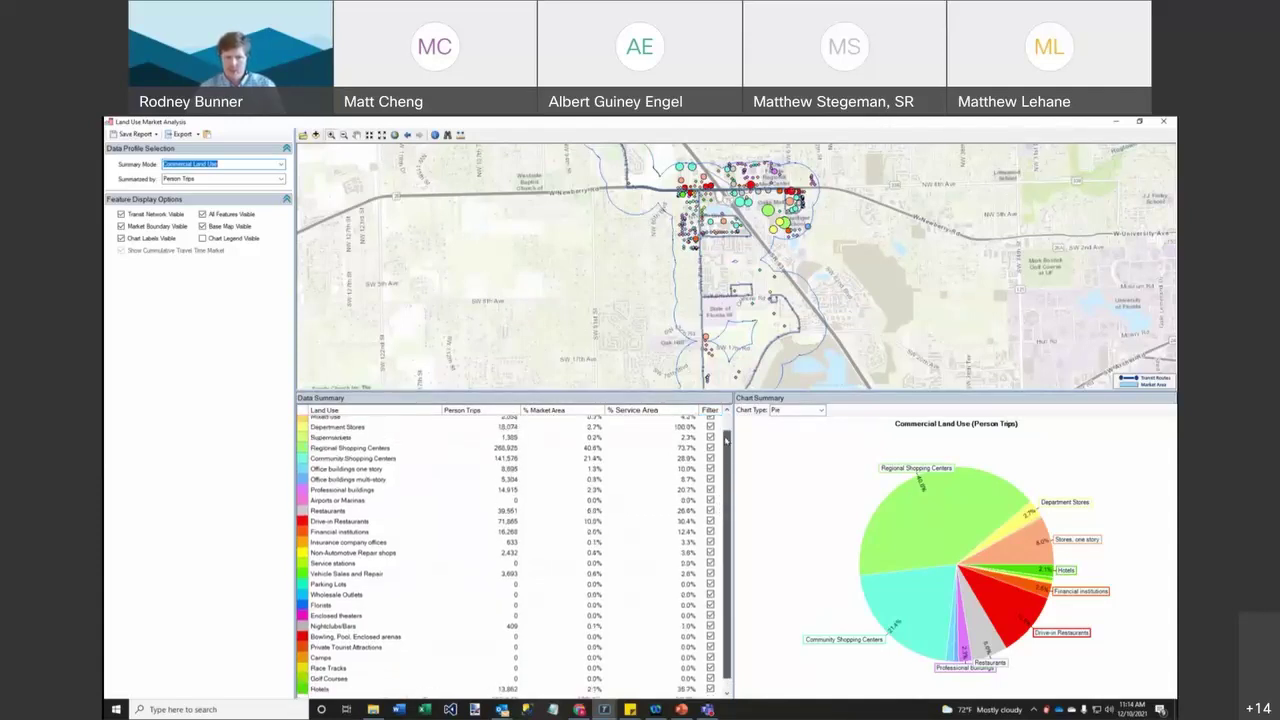
scroll(726, 440, down, 1)
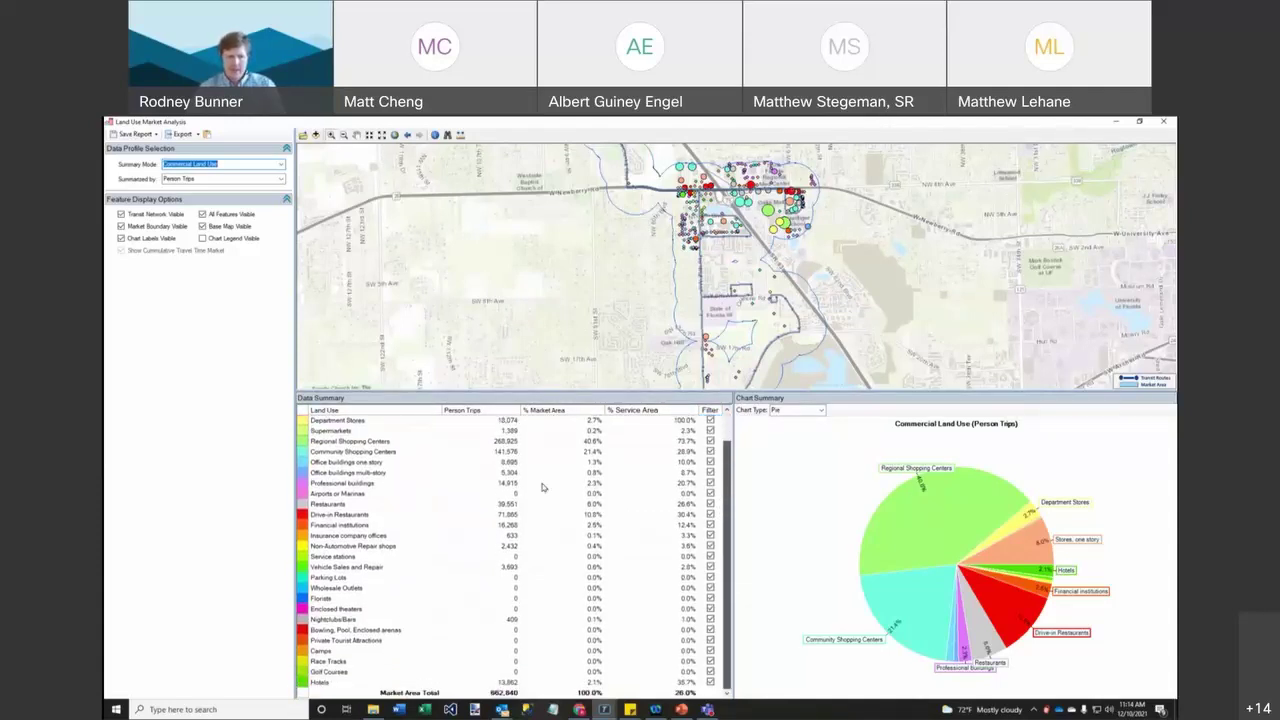
click(476, 412)
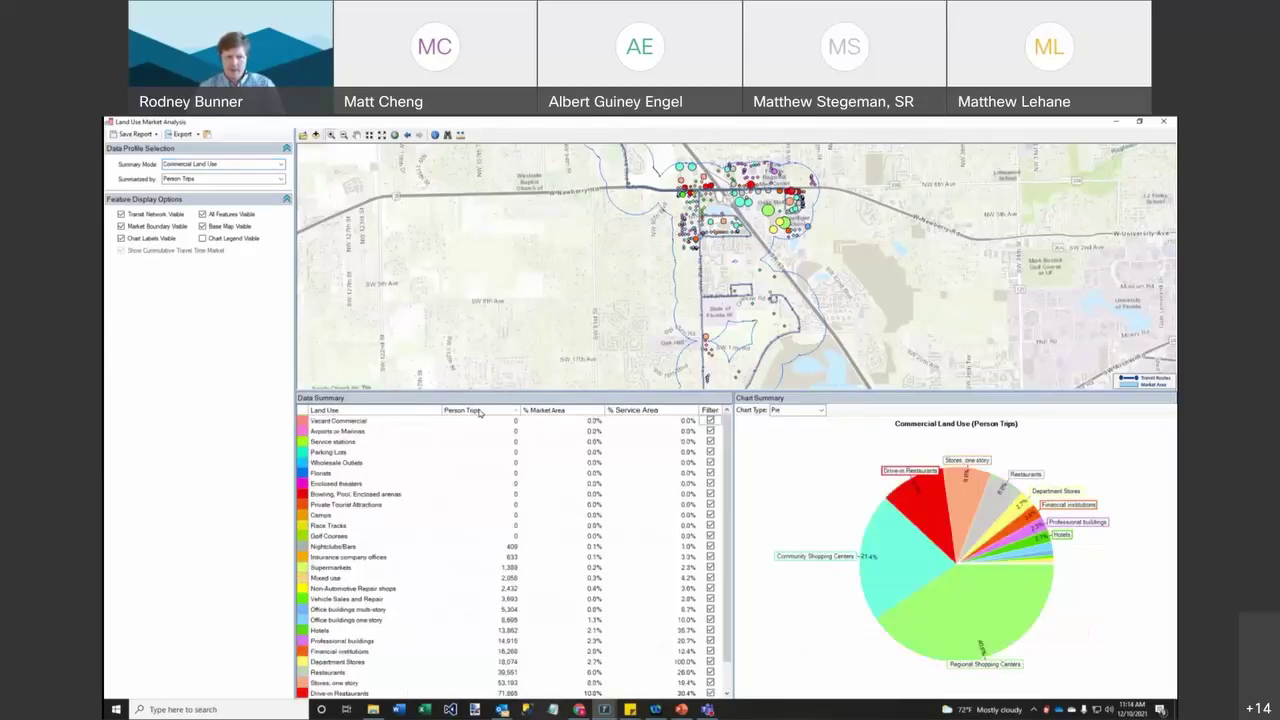
- Sort the commercial land uses by person trips in descending order and show only Regional Shopping Centers
click(479, 412)
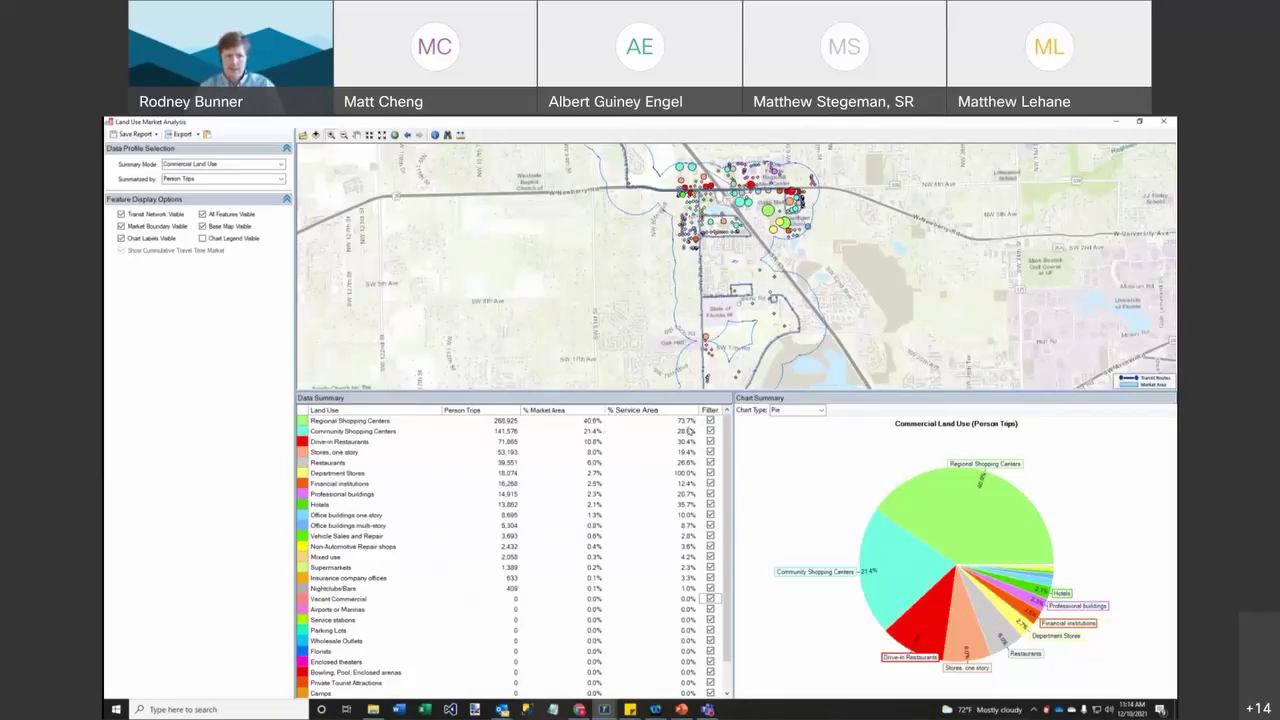
click(203, 215)
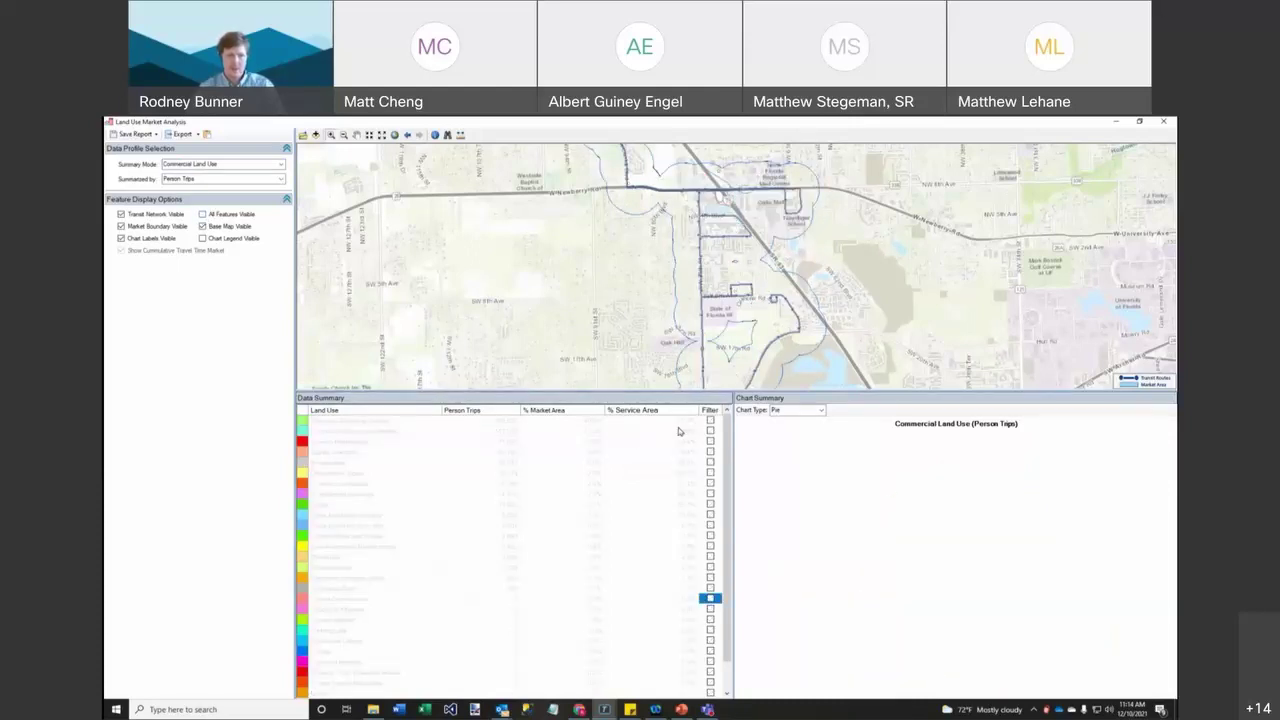
click(710, 421)
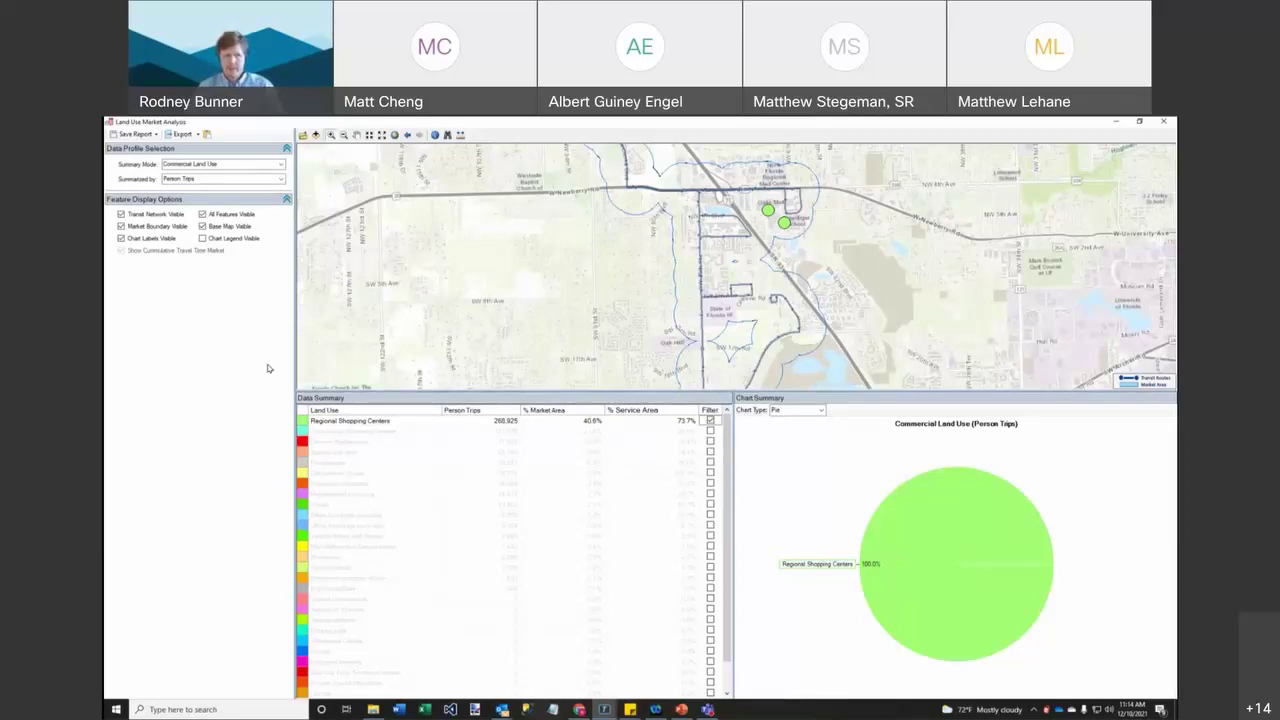
- Summarize the commercial land uses by Building Sq. Ft. and sort them by that value in descending order
click(280, 181)
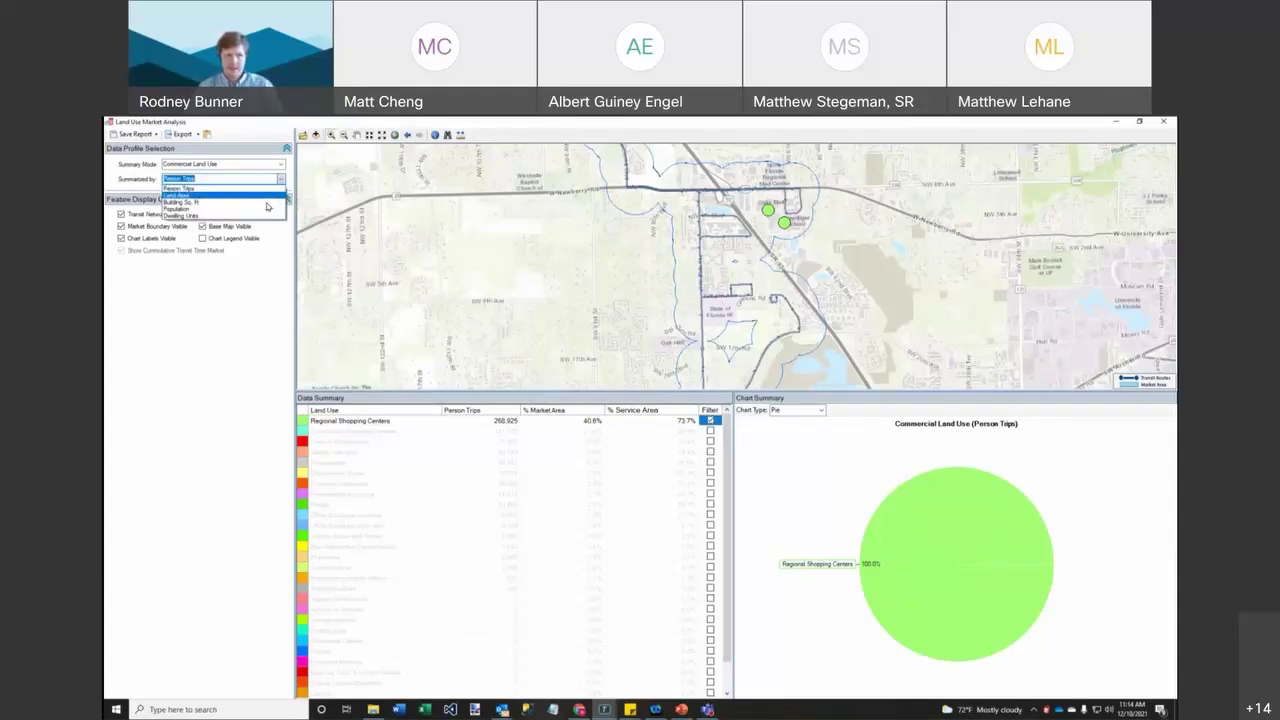
click(267, 204)
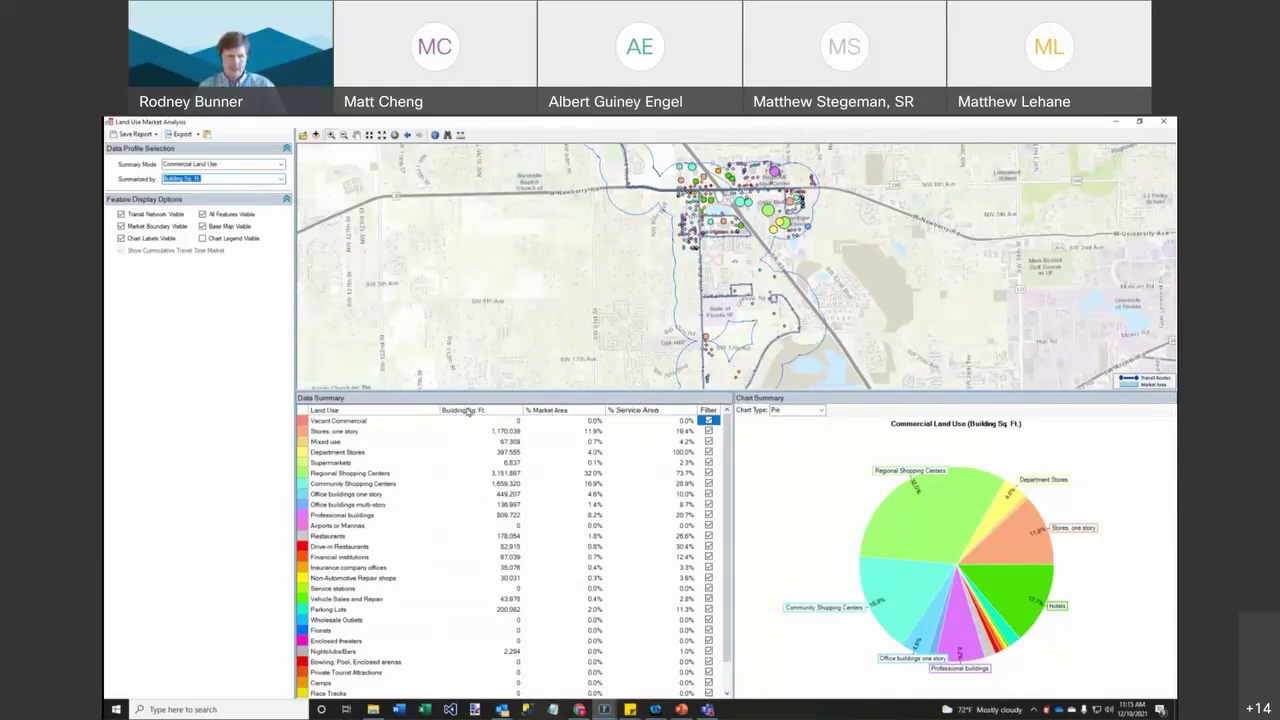
click(478, 410)
click(485, 411)
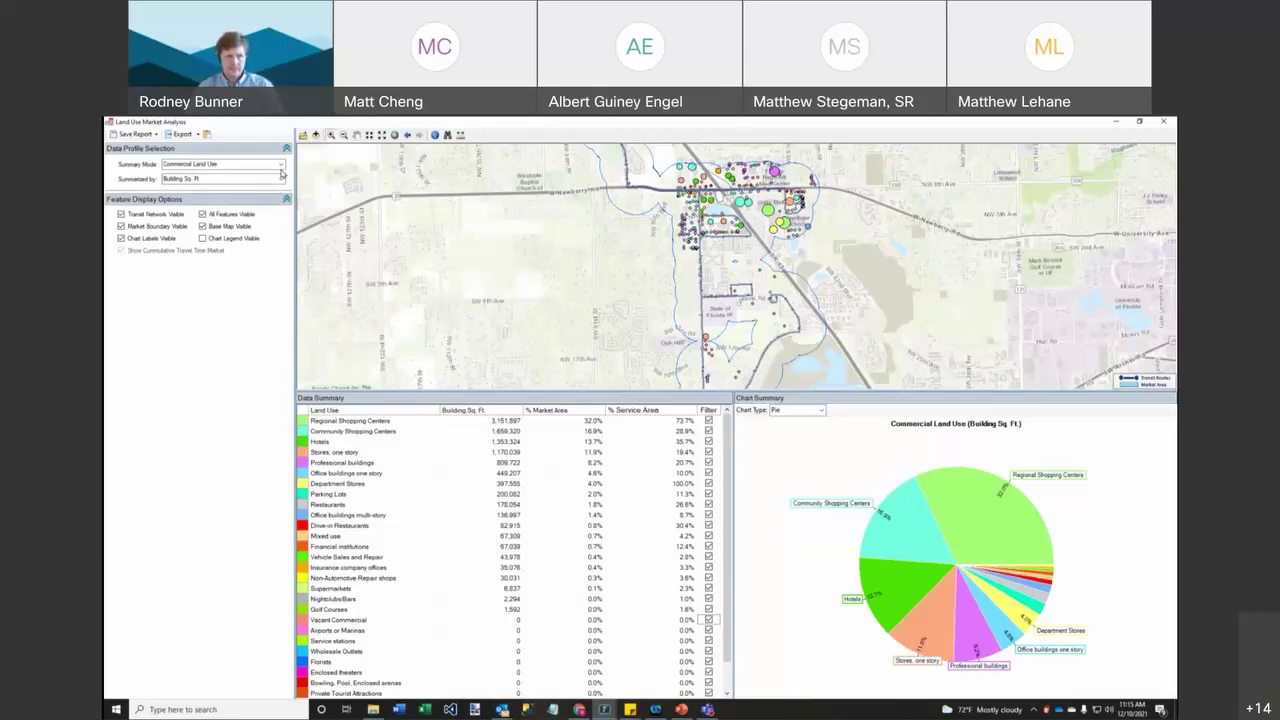
- Change the summary mode to Residential Land Use and summarize it by Population
click(282, 164)
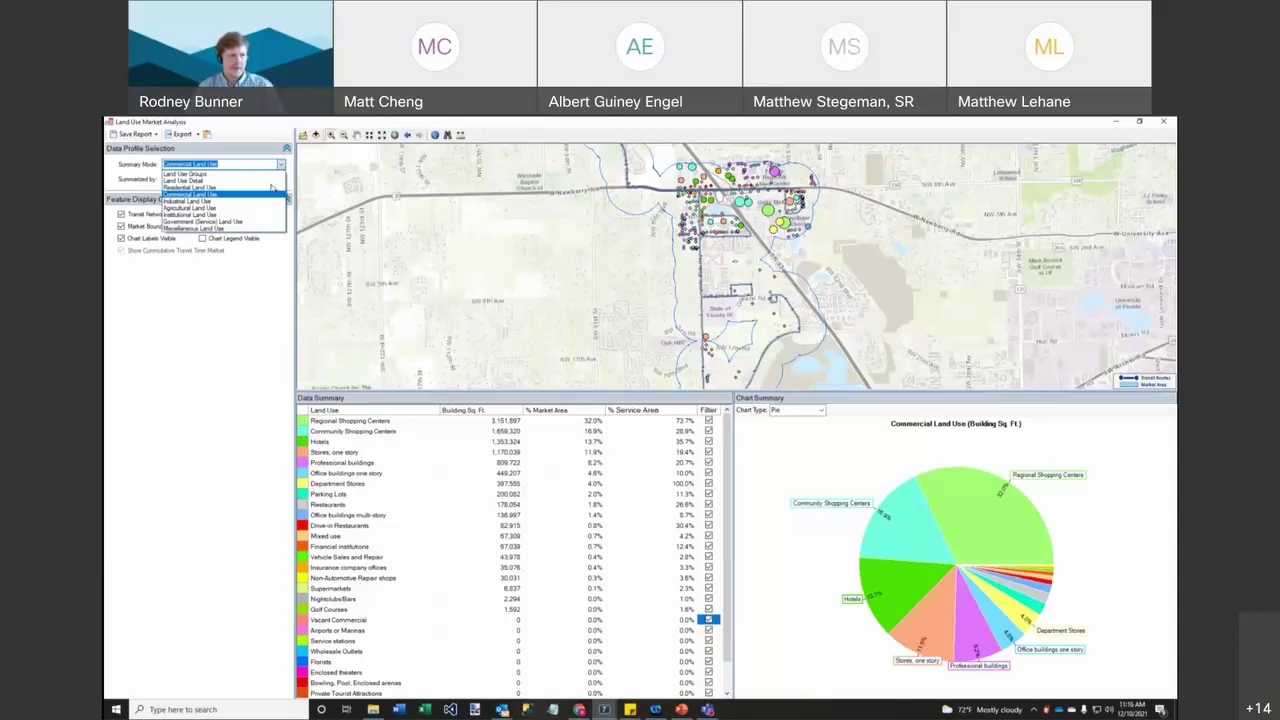
click(271, 188)
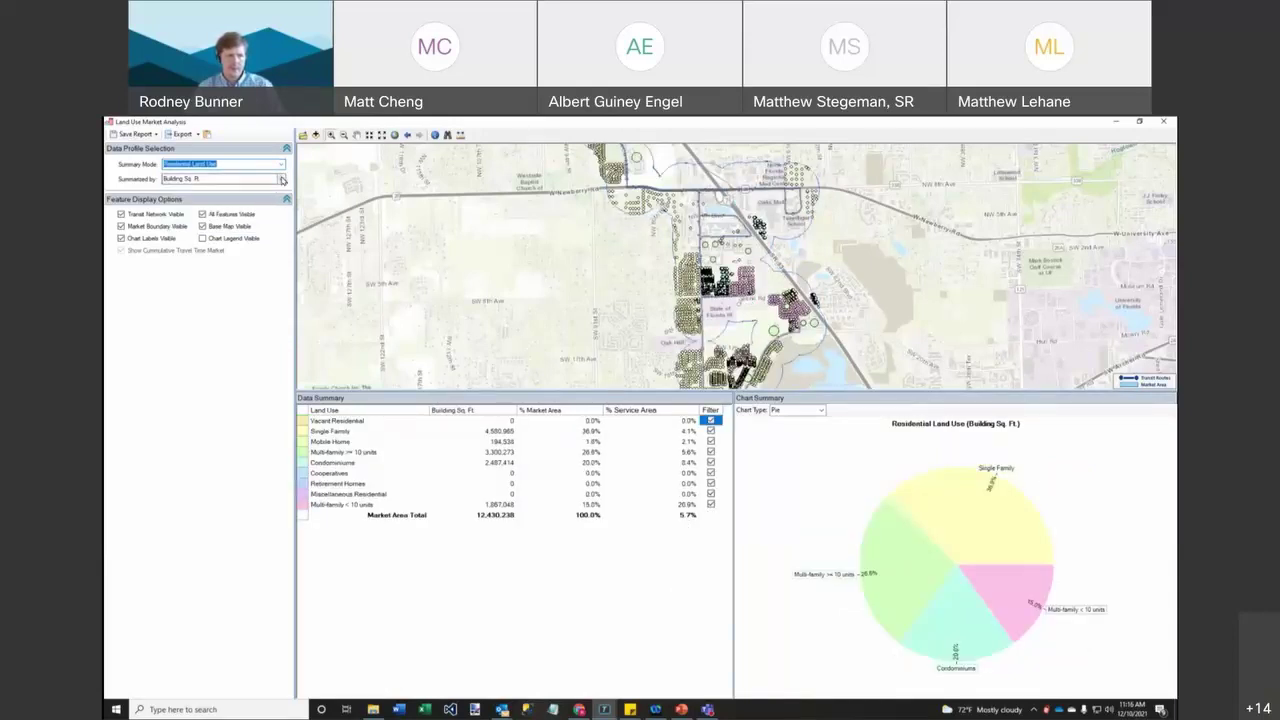
click(282, 179)
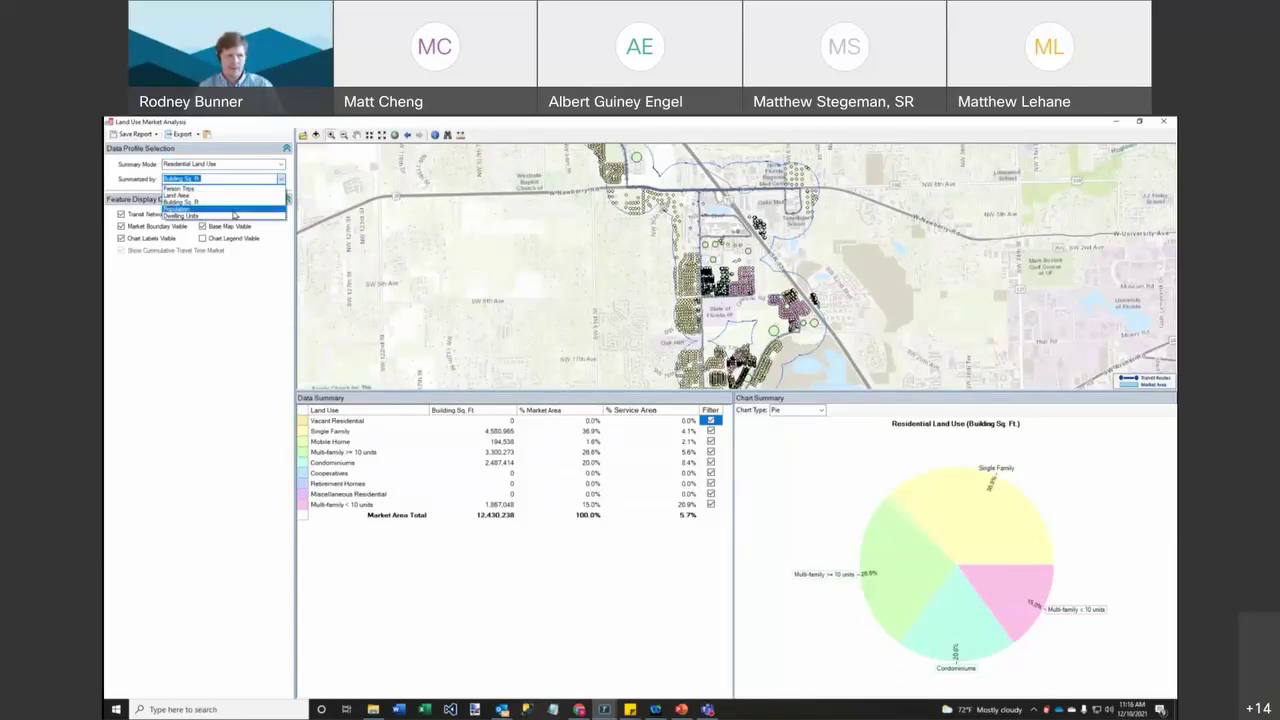
click(233, 210)
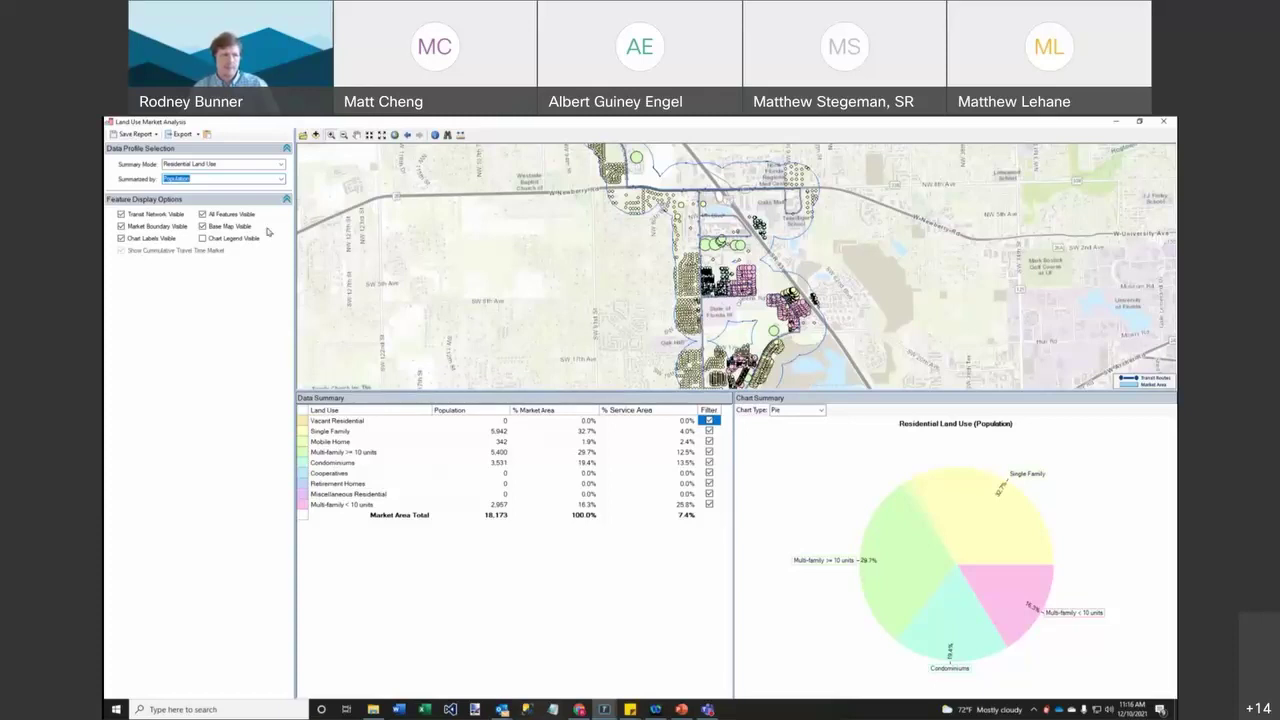
- Export the market data to a file geodatabase named LanduseCrosstown in the DataExports folder
click(190, 139)
click(190, 138)
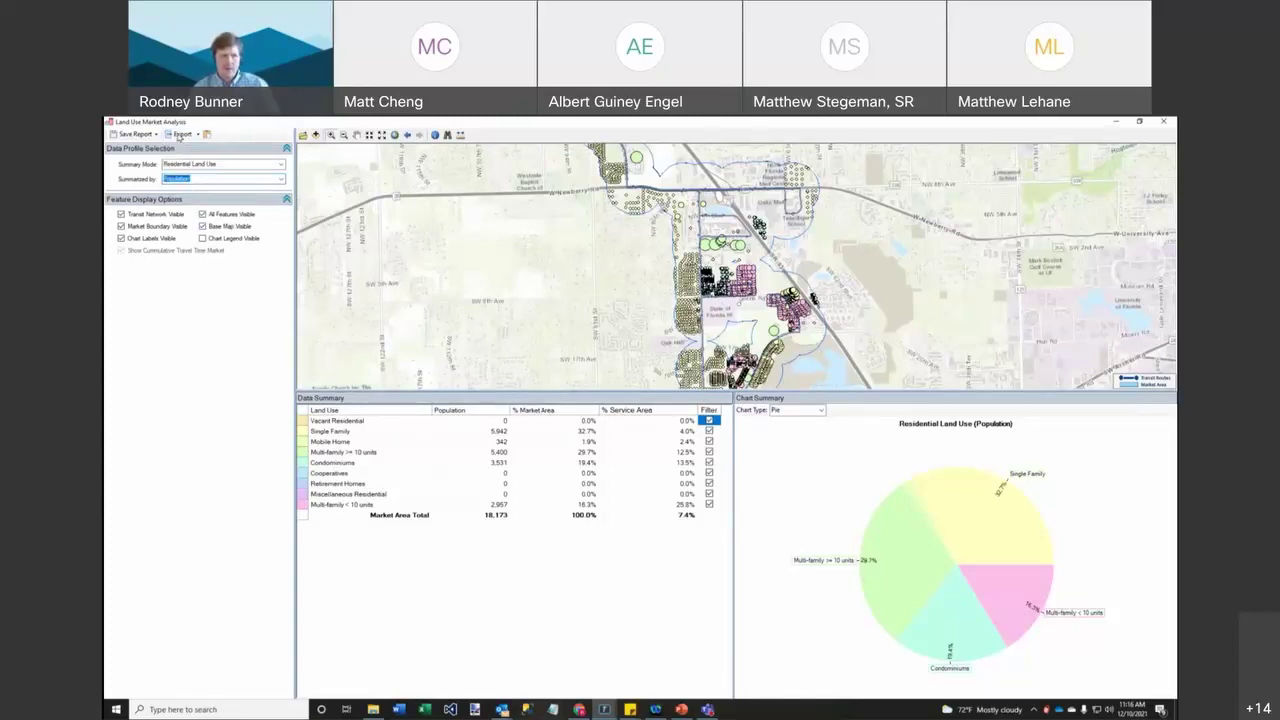
click(193, 136)
click(198, 137)
click(198, 137)
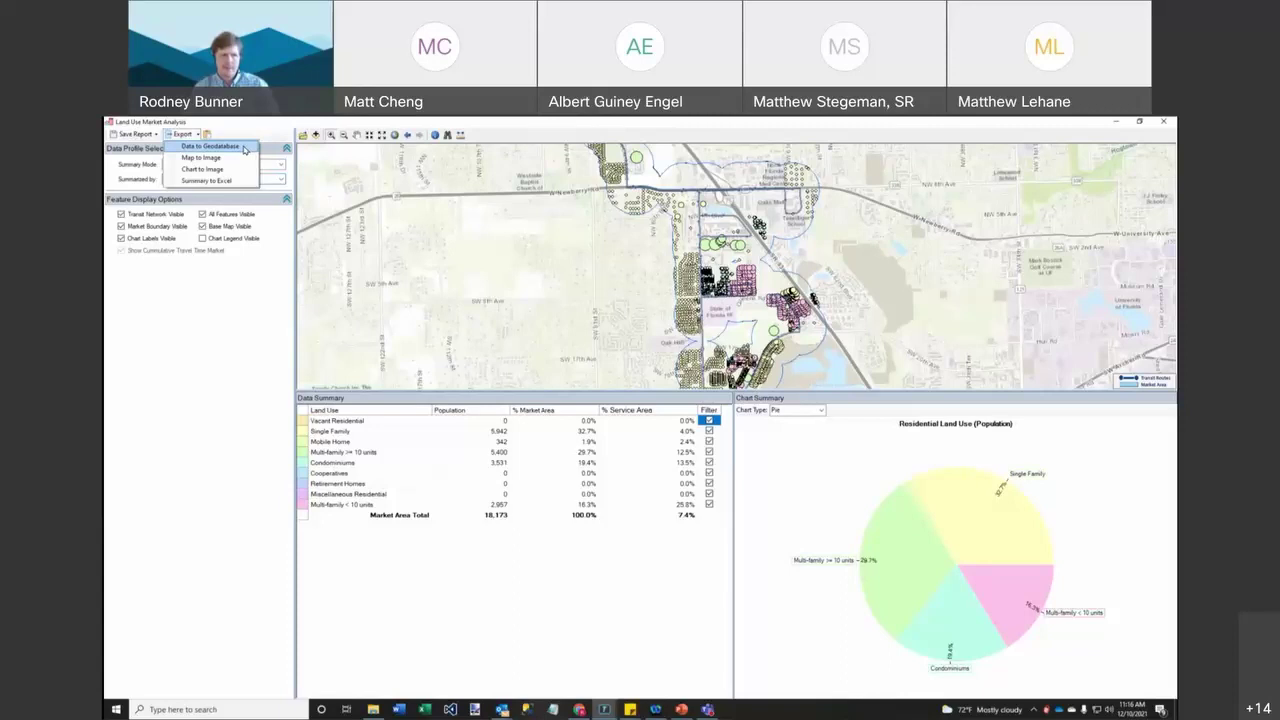
click(244, 149)
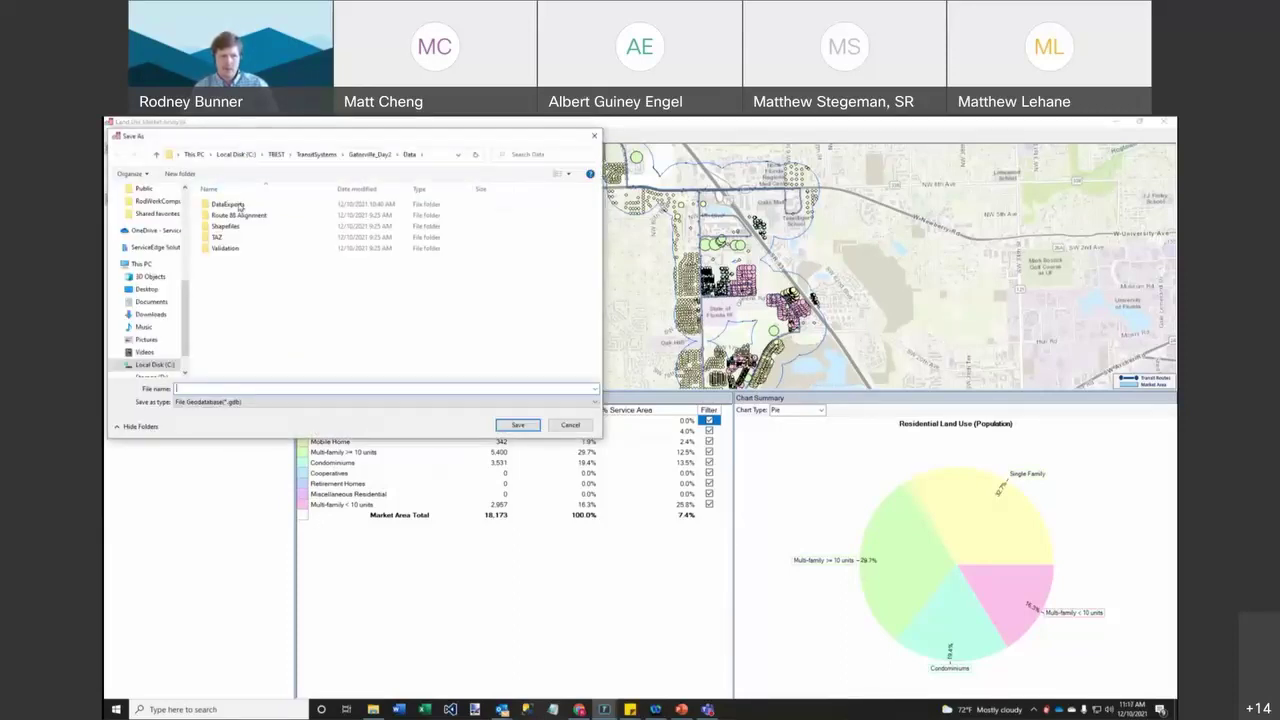
double_click(248, 205)
click(287, 388)
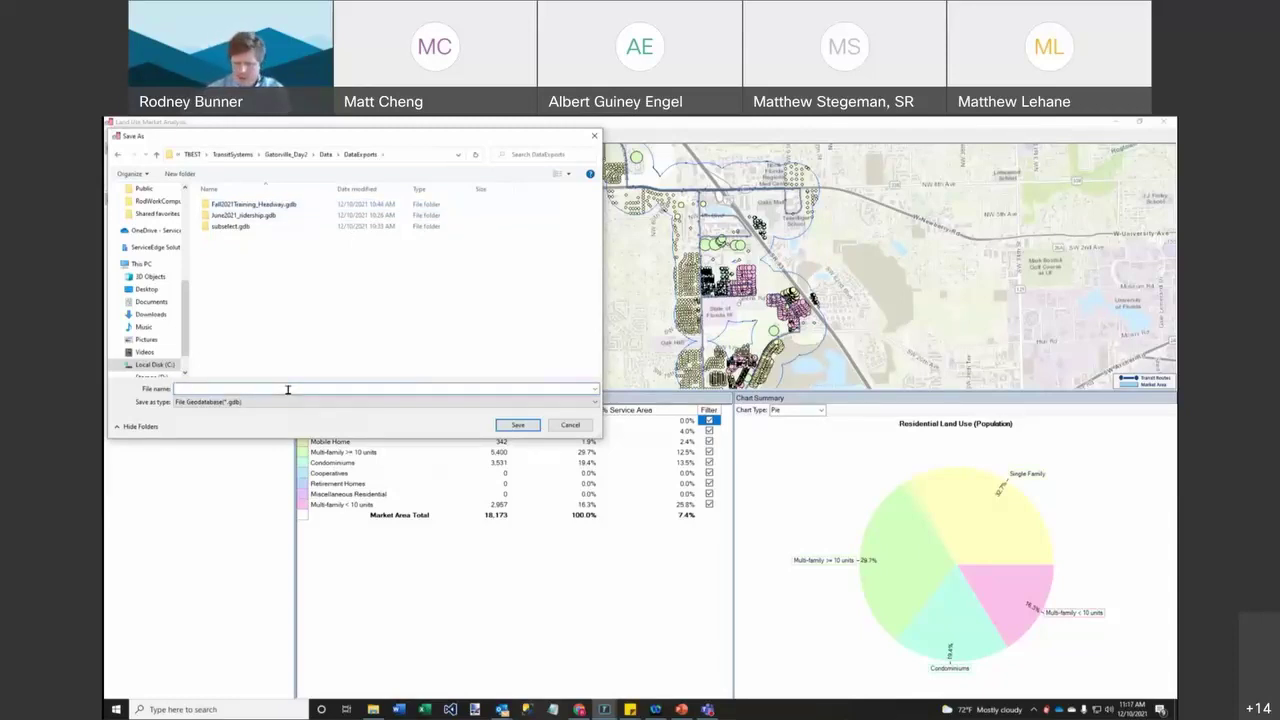
text(LanduseCrosstown)
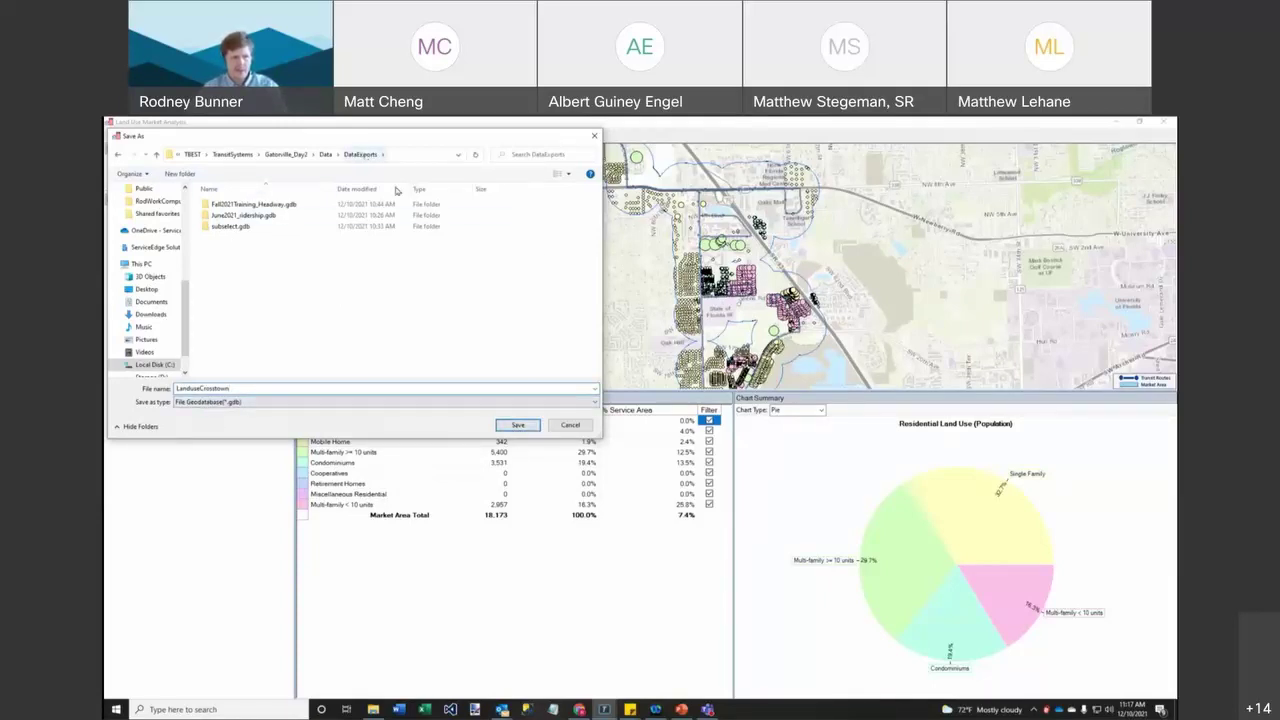
click(517, 426)
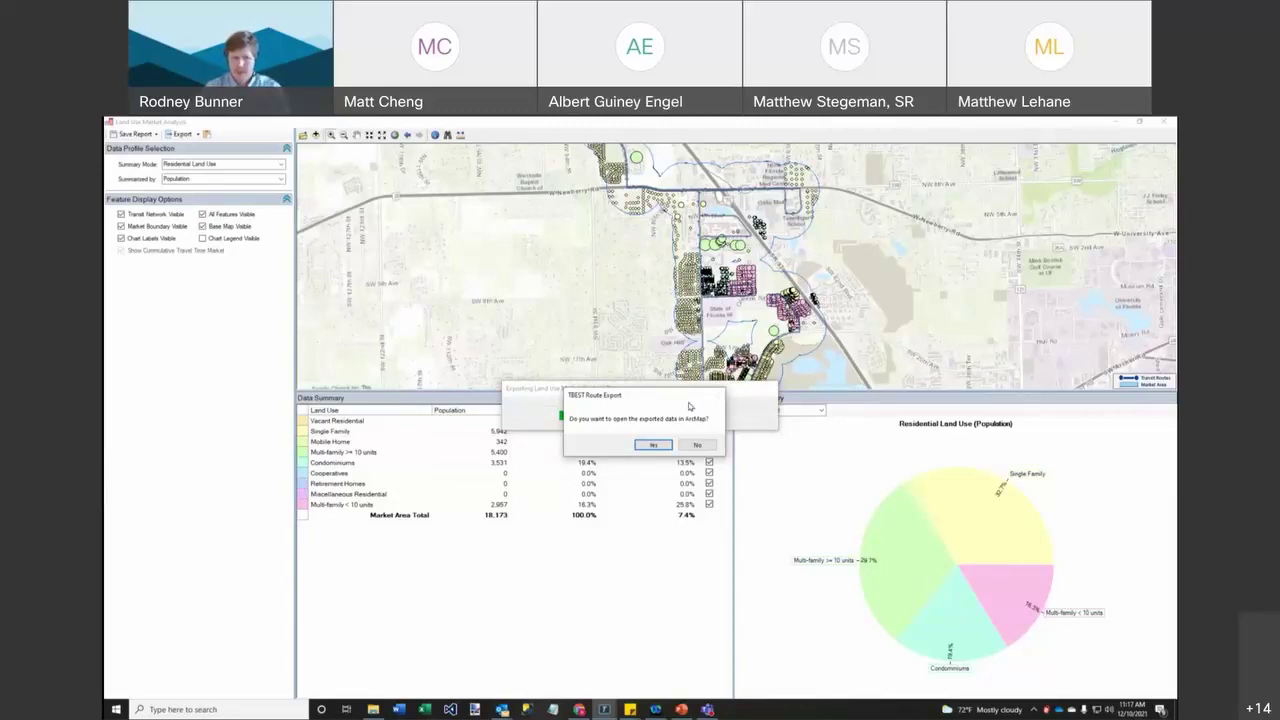
- Open the exported data in ArcMap and examine the route corridor and the Parcel Summary layer's population symbology
click(653, 446)
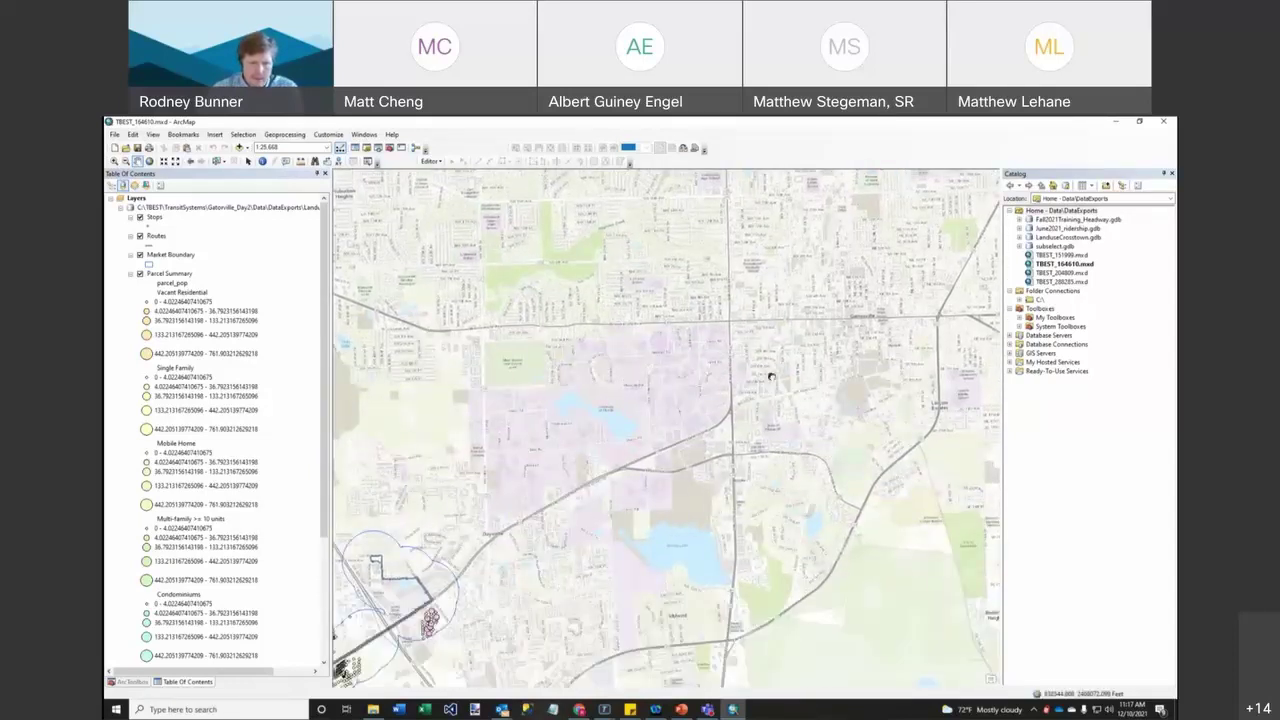
drag(613, 547, 833, 407)
drag(791, 346, 792, 363)
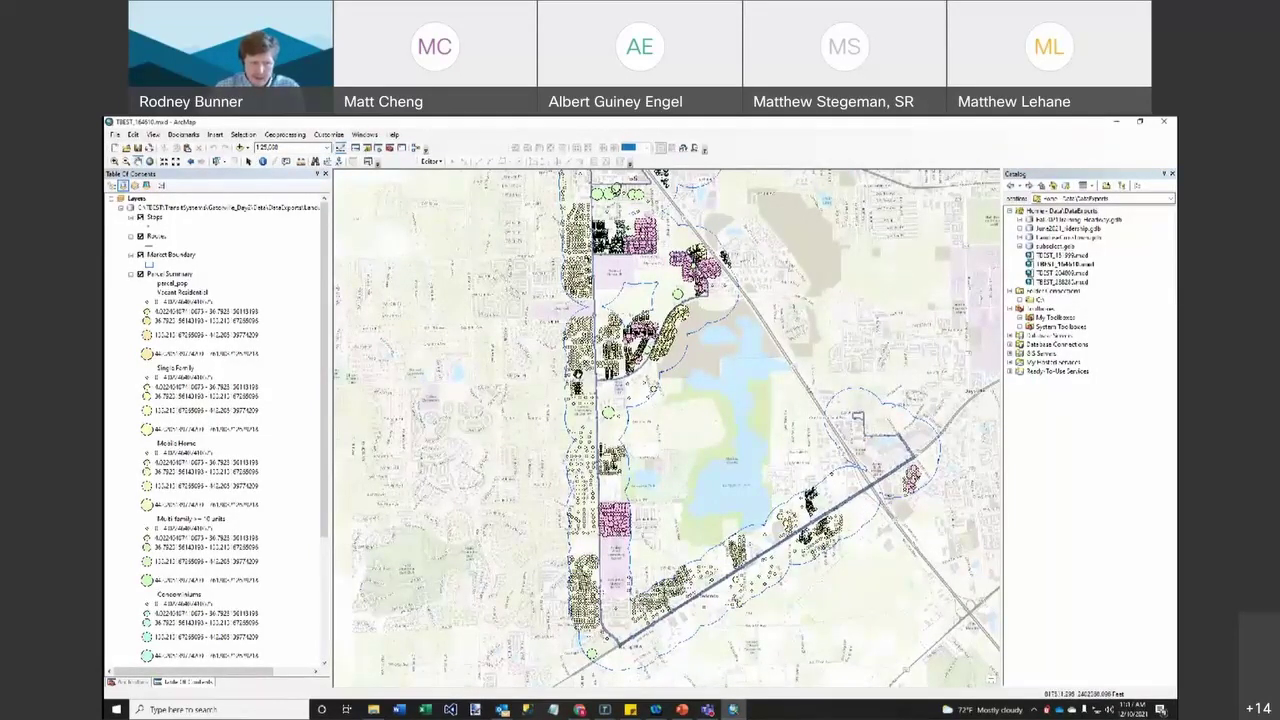
scroll(326, 374, down, 1)
mouse_move(326, 374)
mouse_down()
mouse_move(324, 474)
mouse_move(323, 351)
mouse_up()
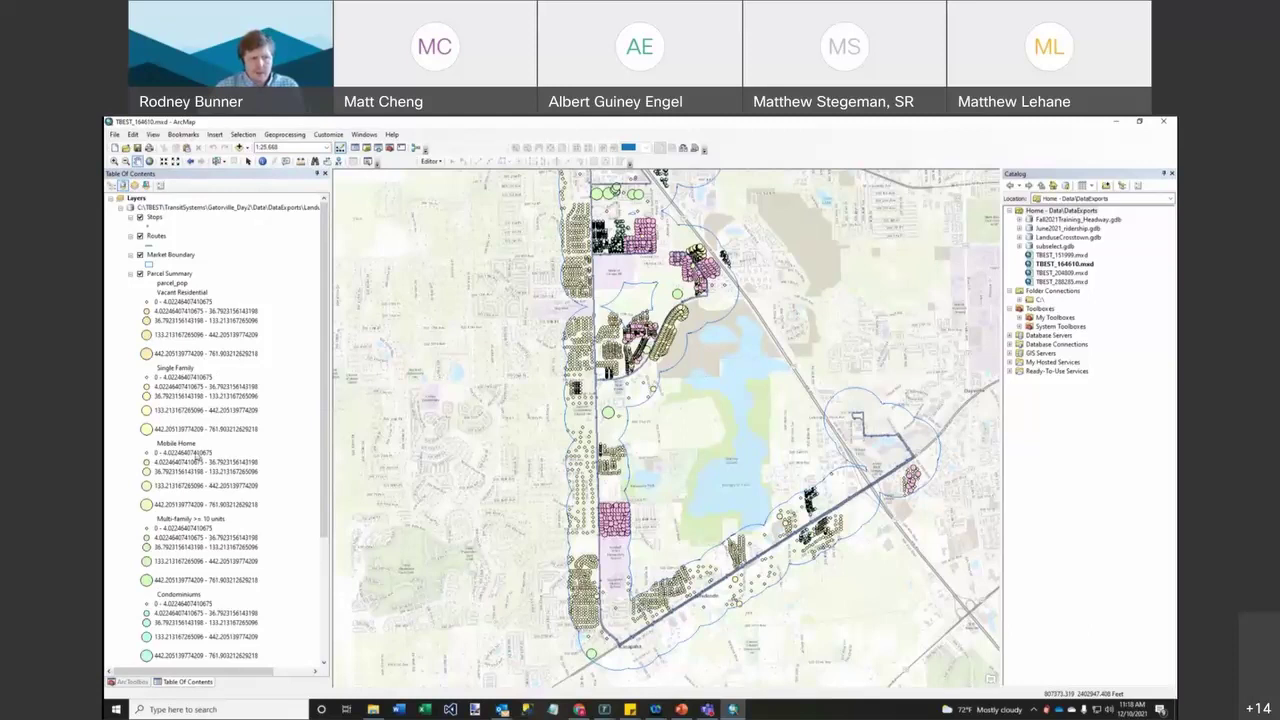
scroll(203, 536, down, 5)
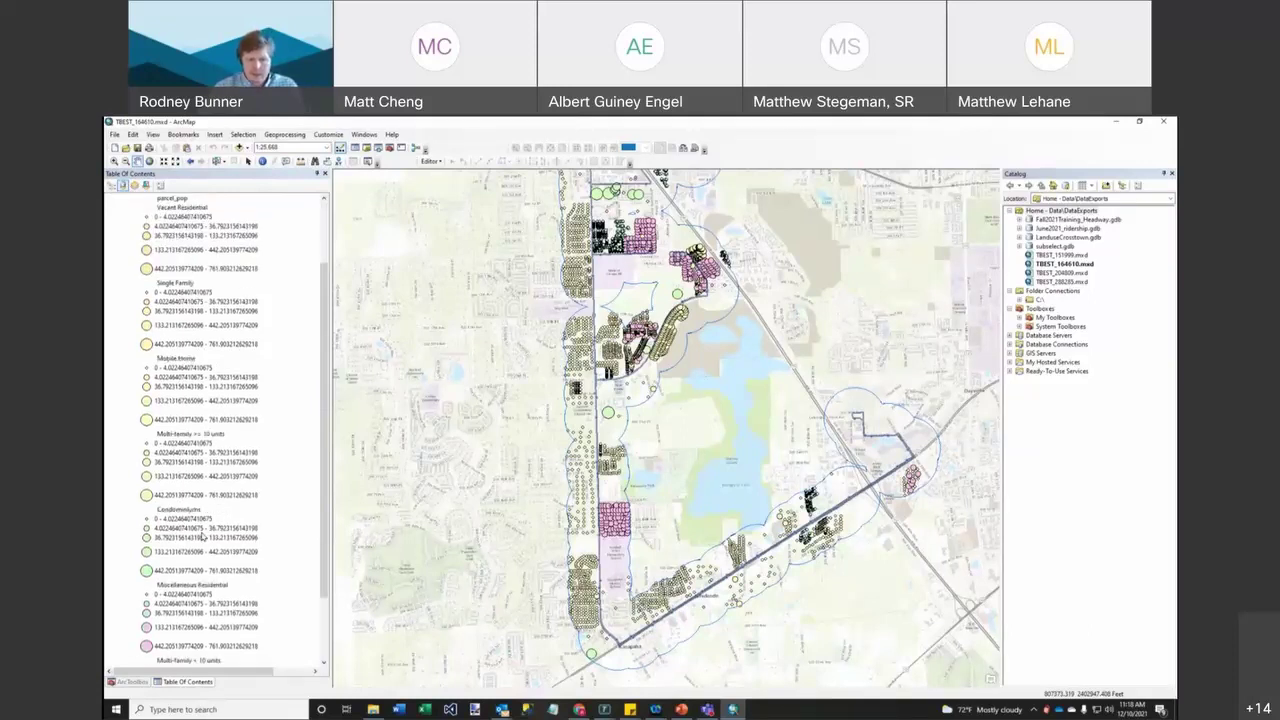
scroll(203, 536, up, 5)
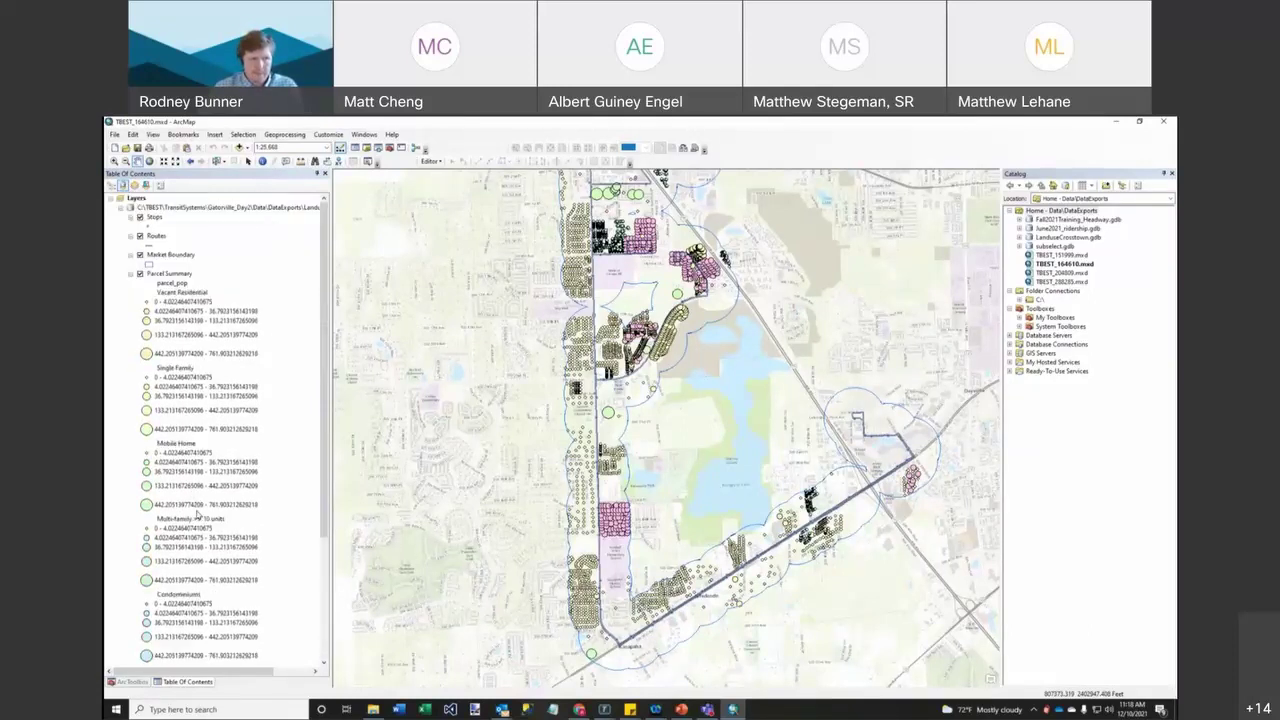
- View the attribute table of the Parcel Summary layer, and close ArcMap with changes to TBEST_164610.mxd saved
right_click(178, 276)
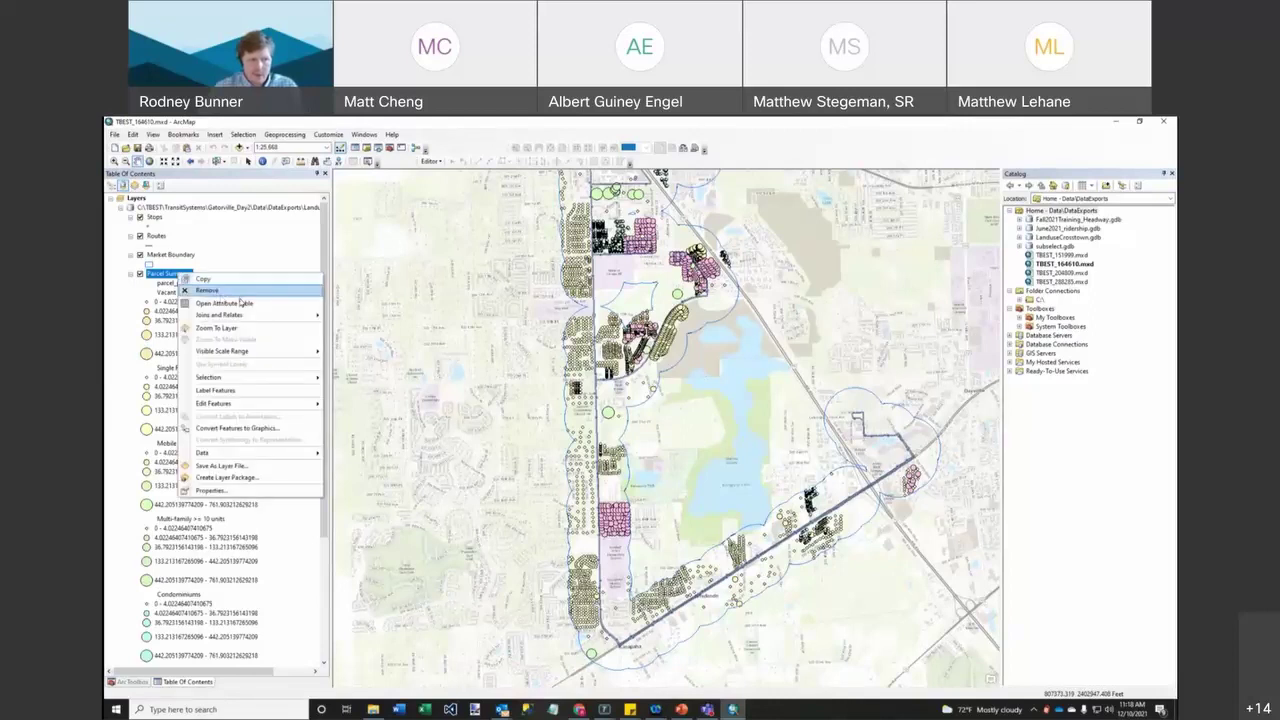
click(251, 303)
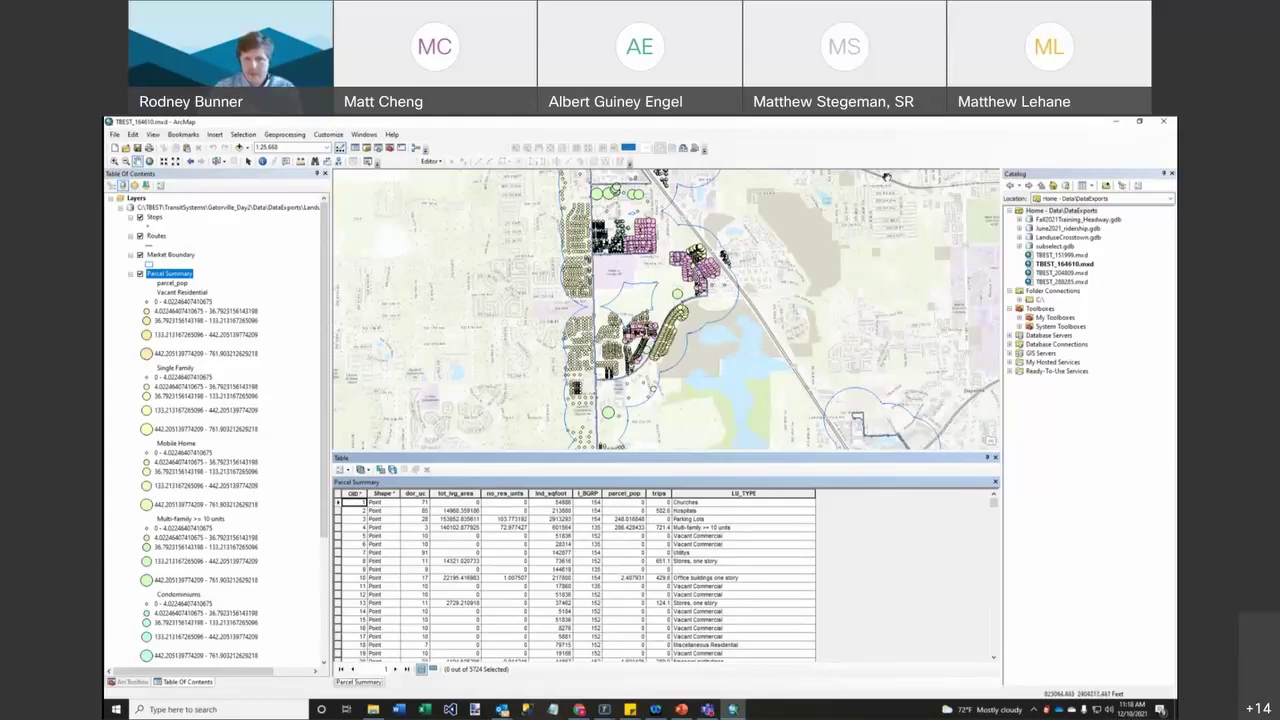
click(1163, 120)
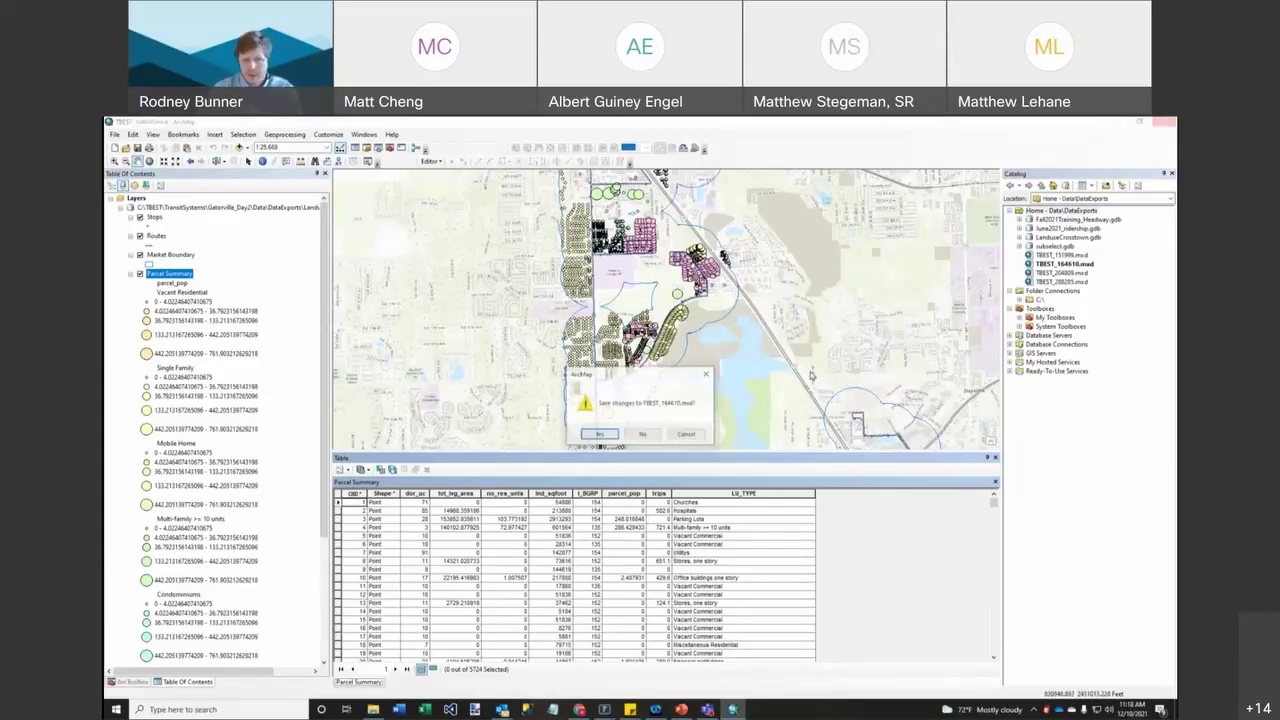
click(605, 437)
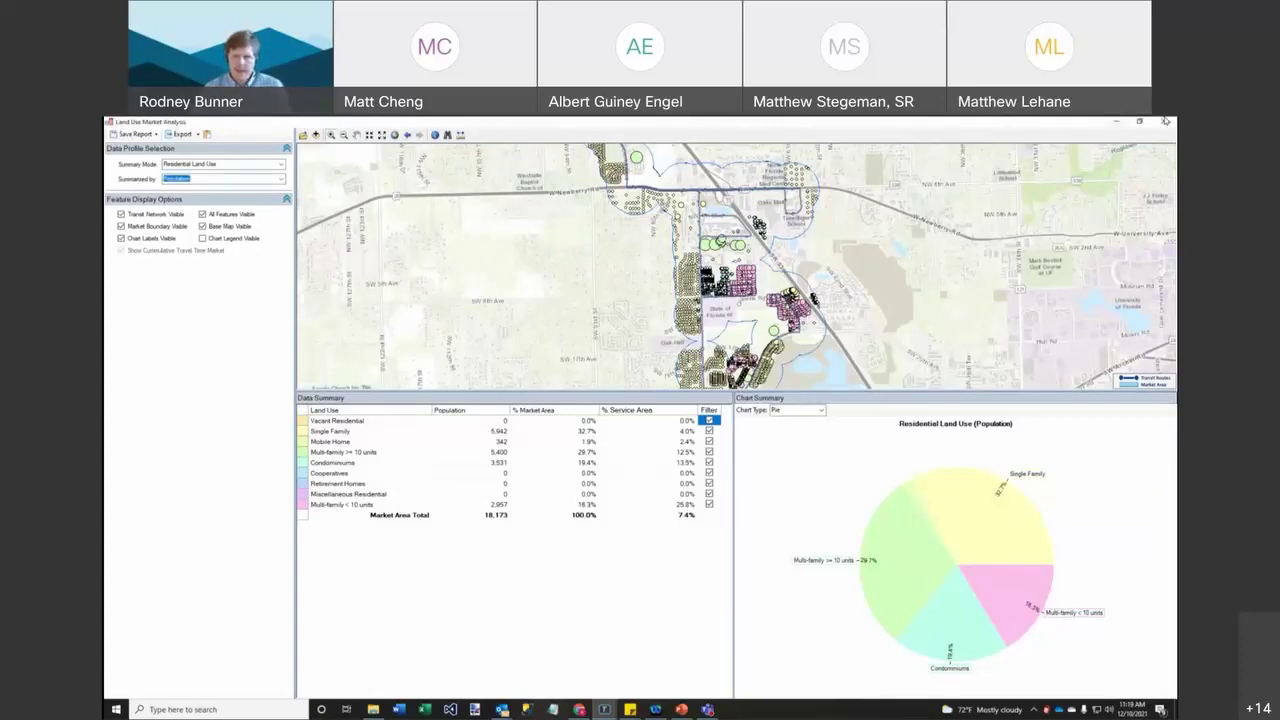
- Close the land use market analysis results and change the market data to summarize to Socio-Economic Data in the analysis setup
click(1166, 121)
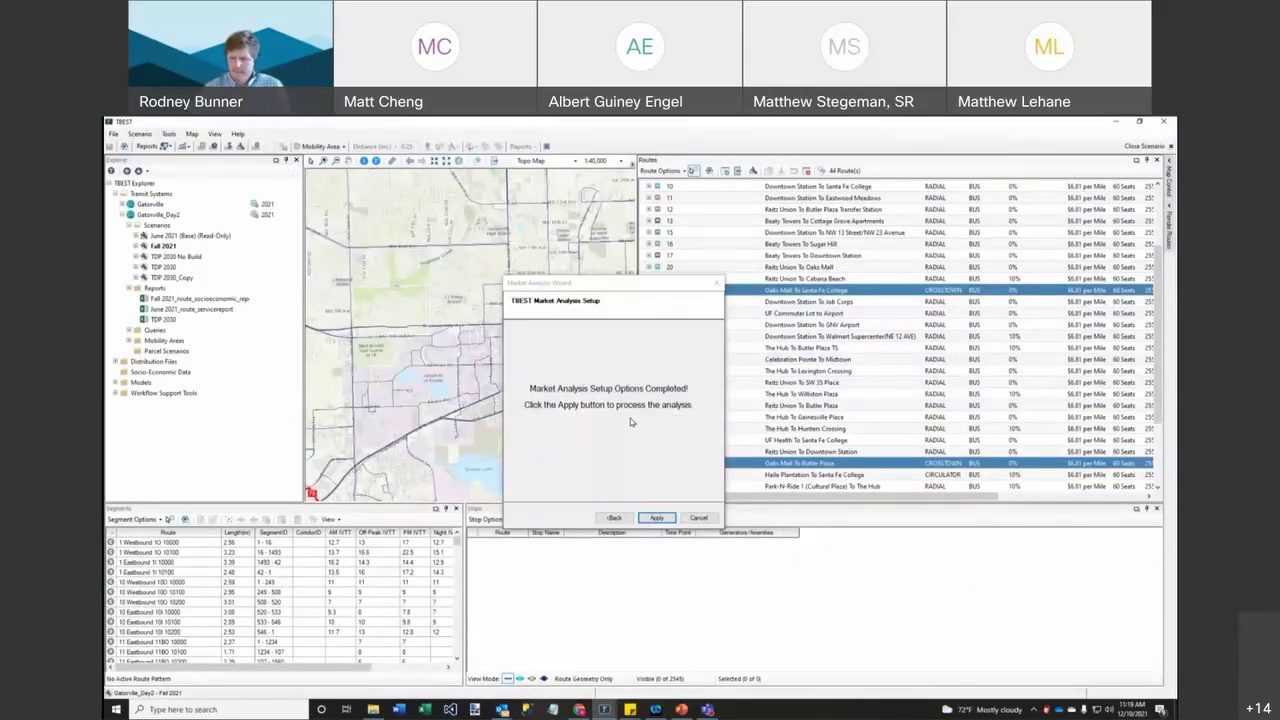
key(alt+Tab)
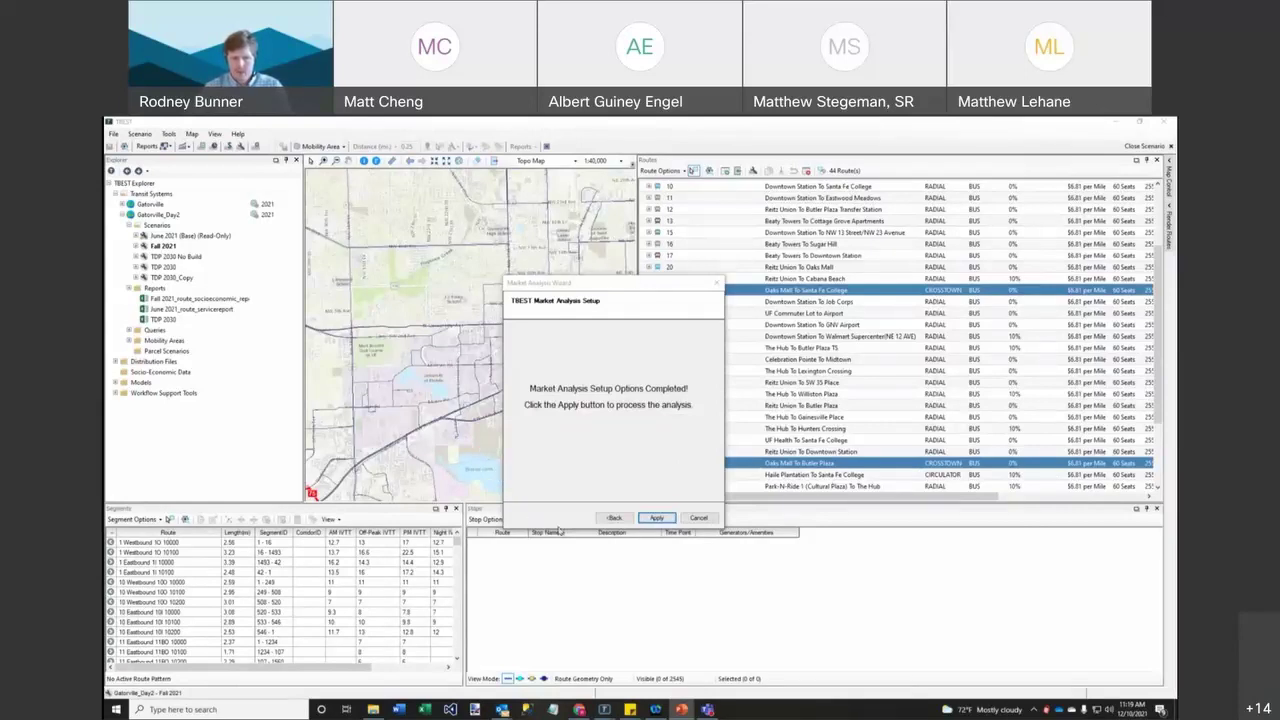
click(613, 518)
click(613, 518)
click(613, 518)
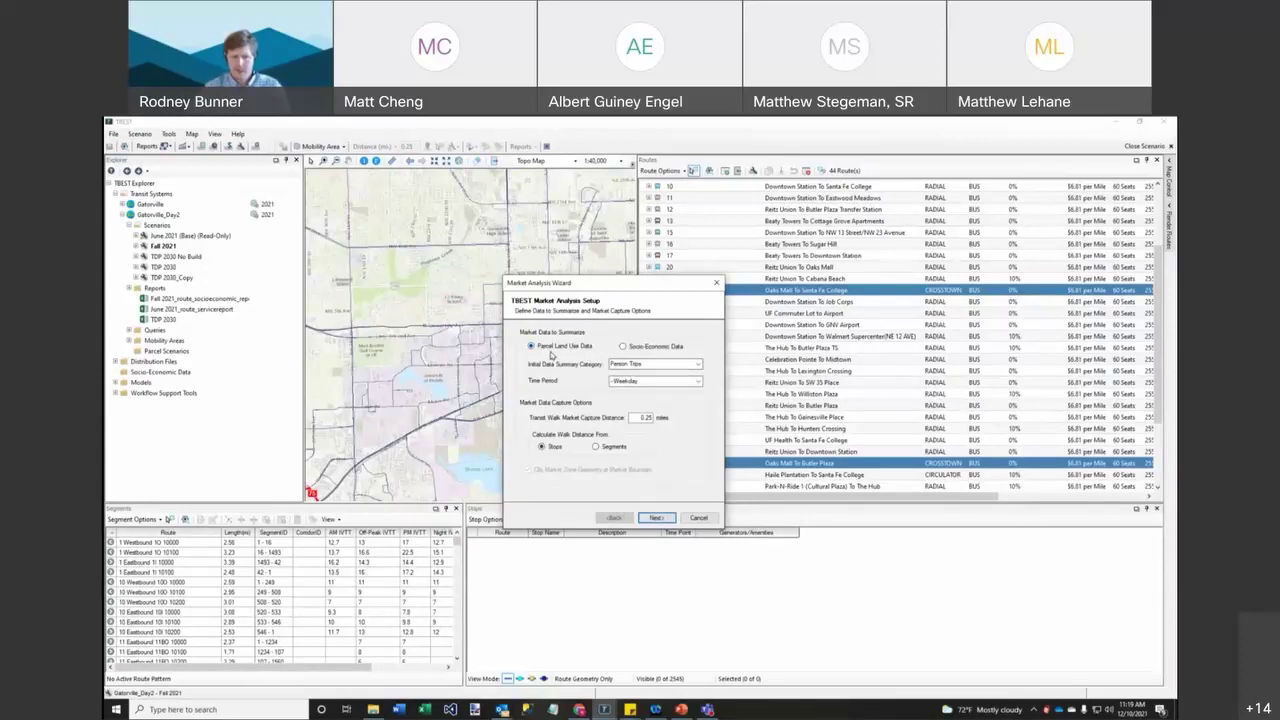
click(673, 347)
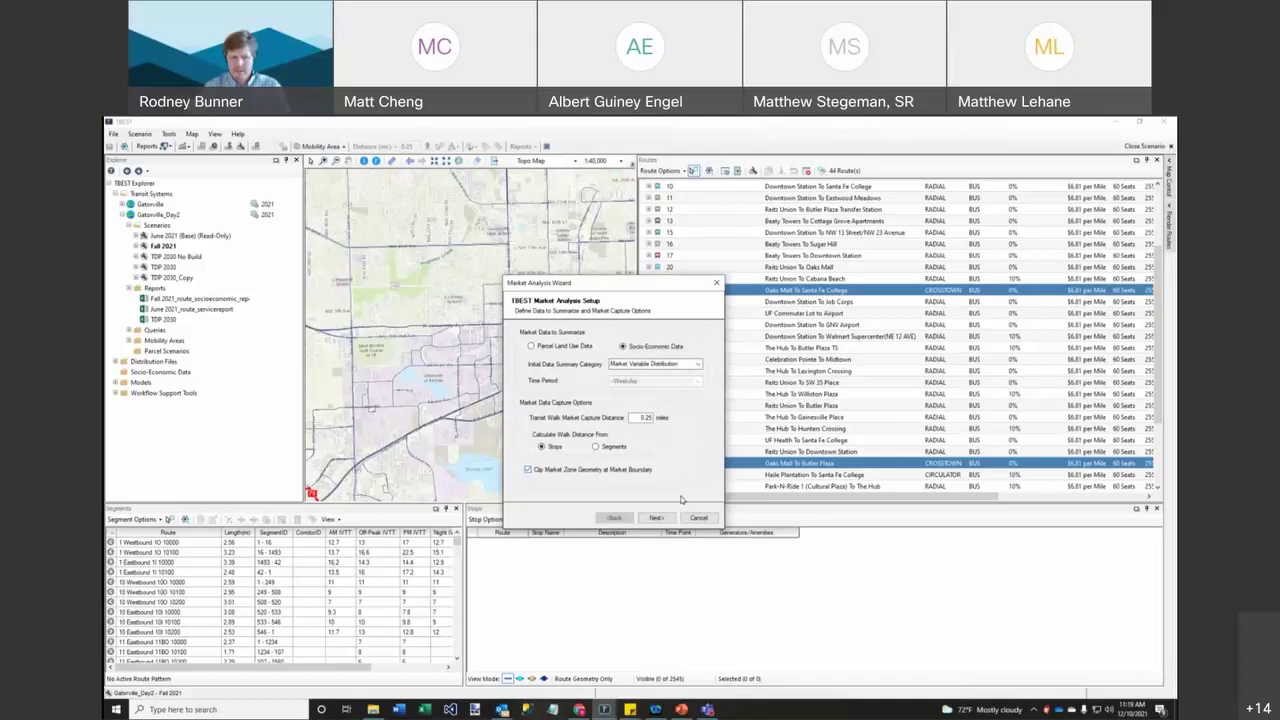
- Run the socio-economic market analysis for the selected routes, with Alachua county as the service area
click(657, 518)
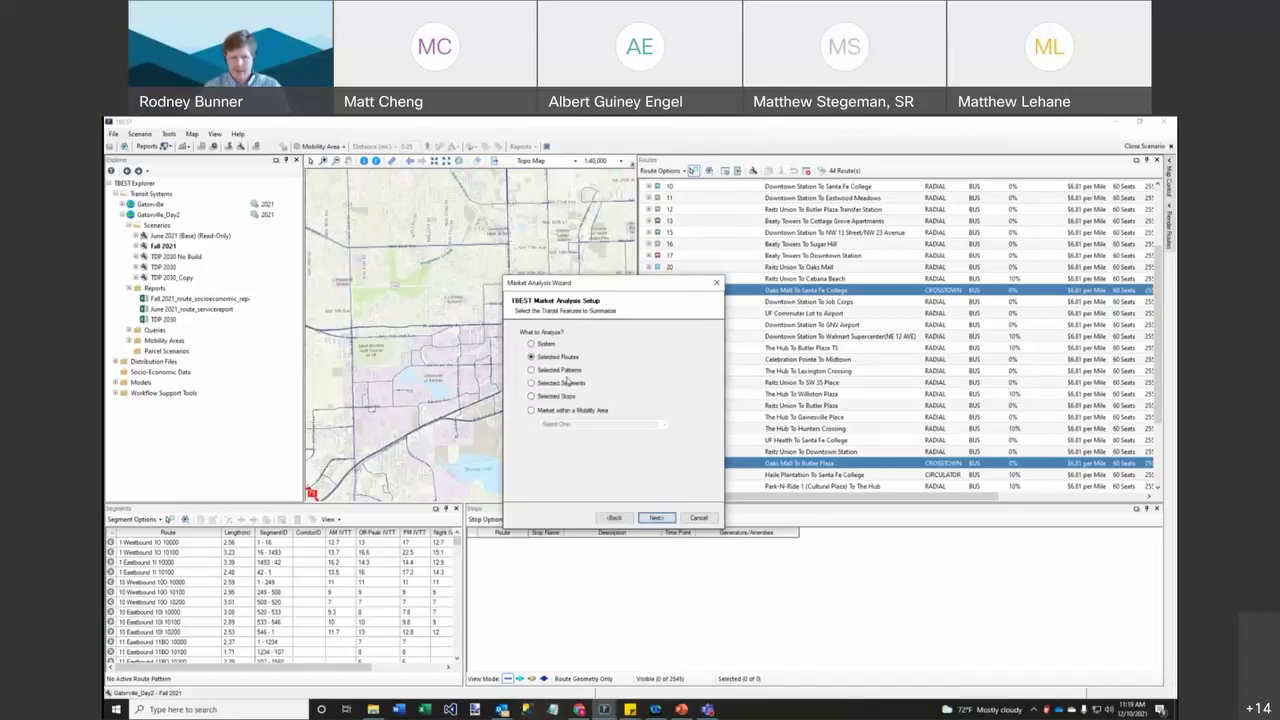
click(656, 517)
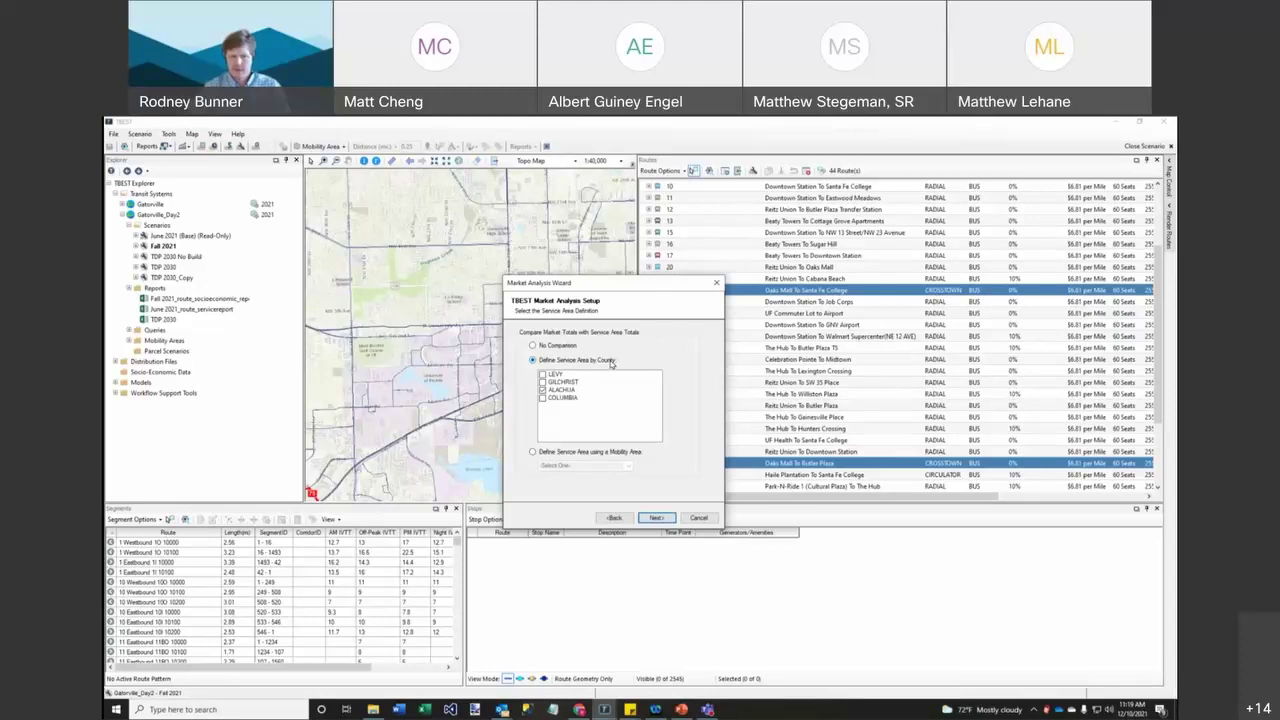
click(656, 518)
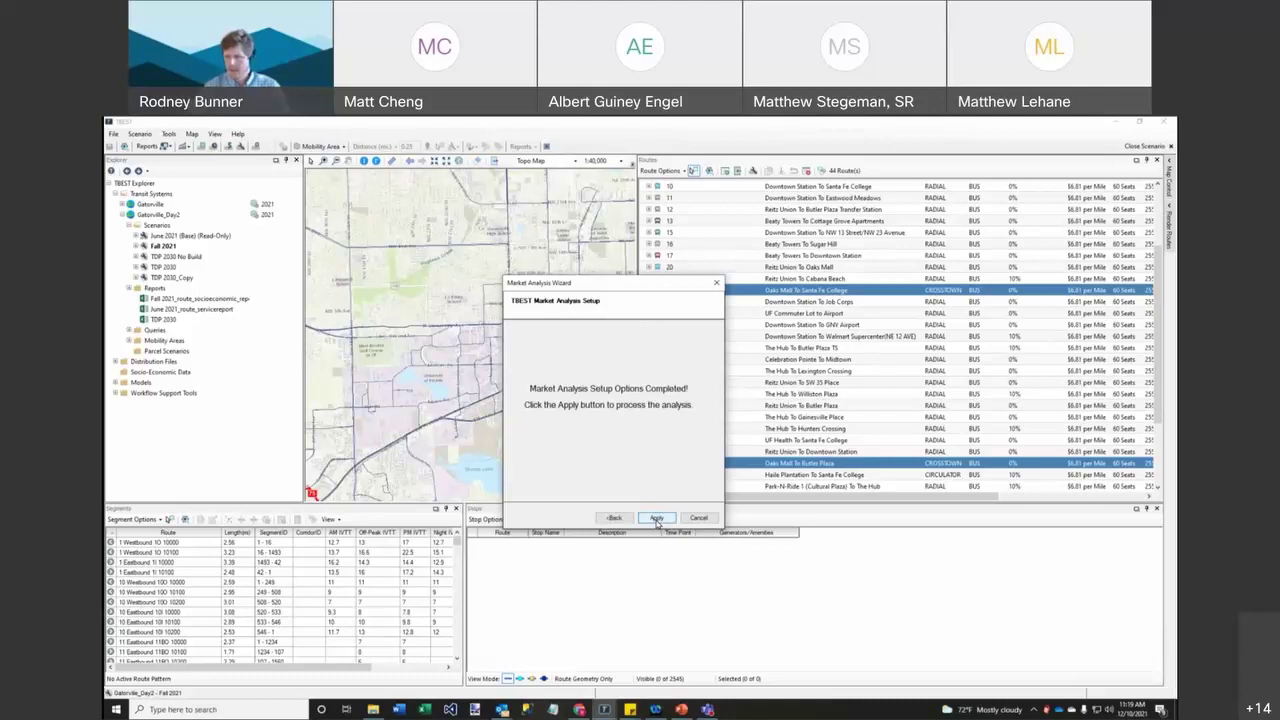
click(657, 519)
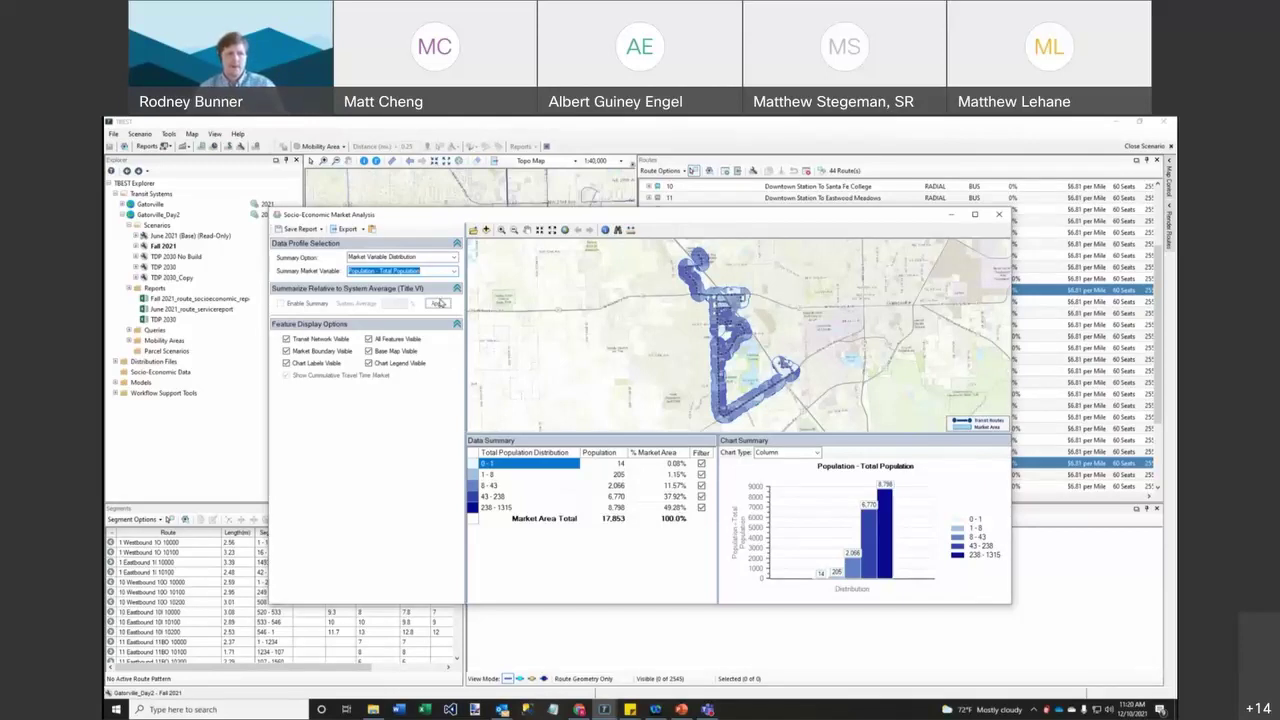
- Summarize the market area by the Population Age - < 18 Years variable
click(451, 271)
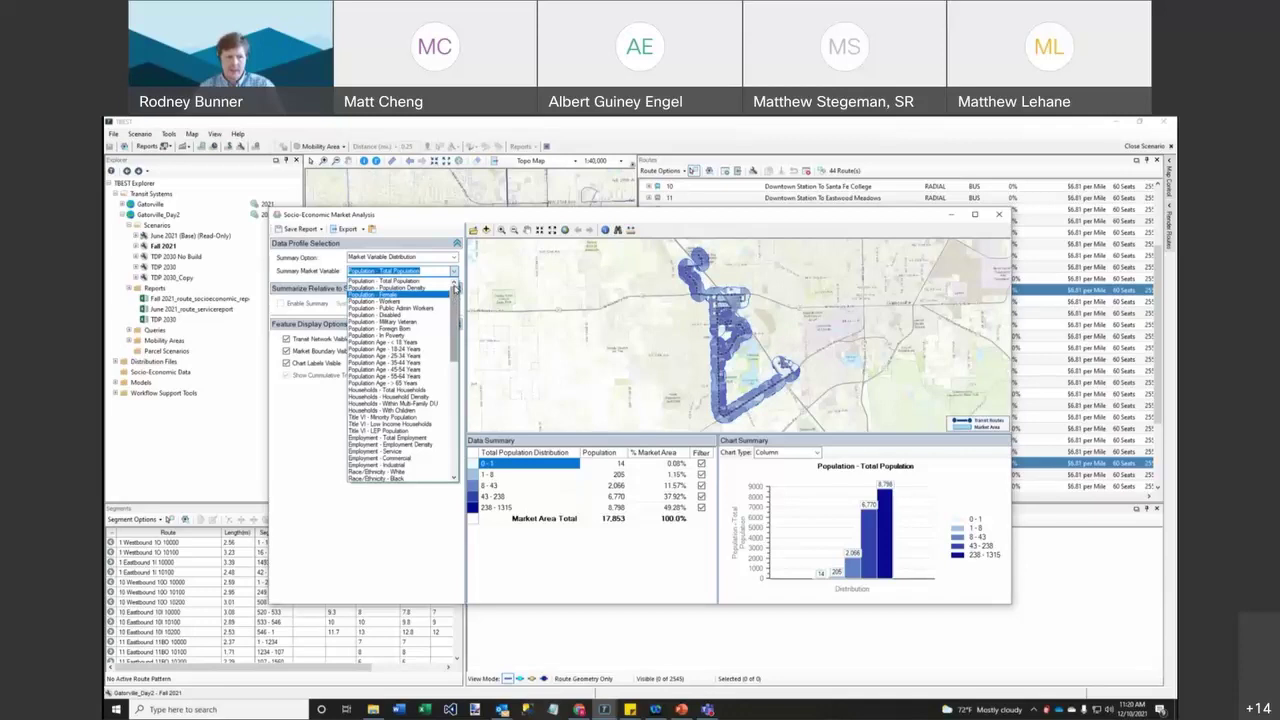
scroll(453, 302, down, 1)
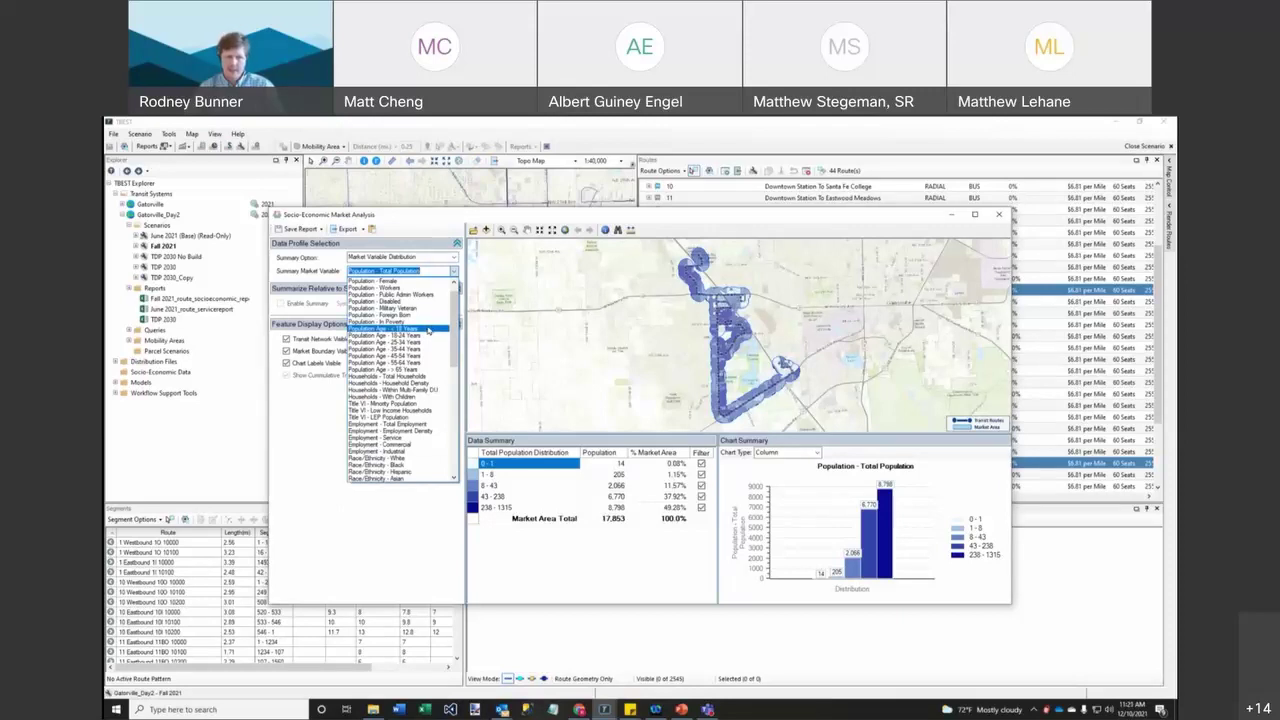
click(430, 329)
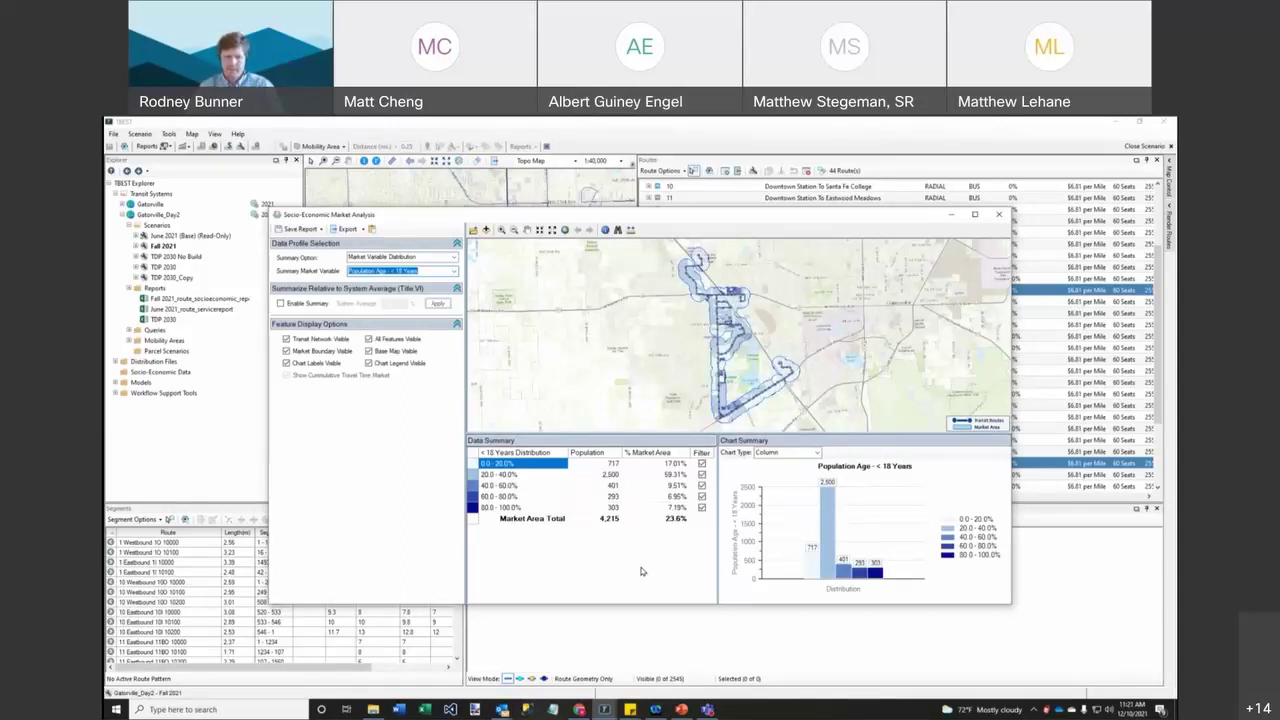
- Summarize the market area by Population Age - > 65 Years and examine its market area total population and percentage
click(454, 271)
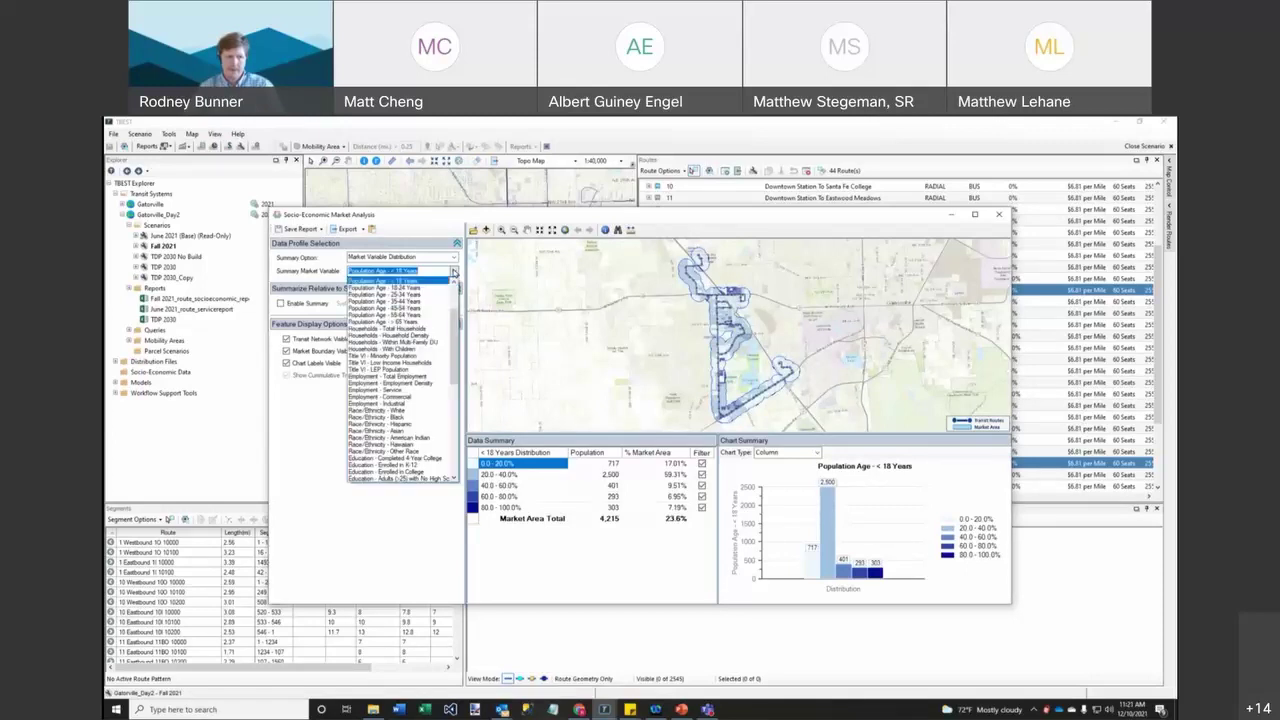
click(421, 321)
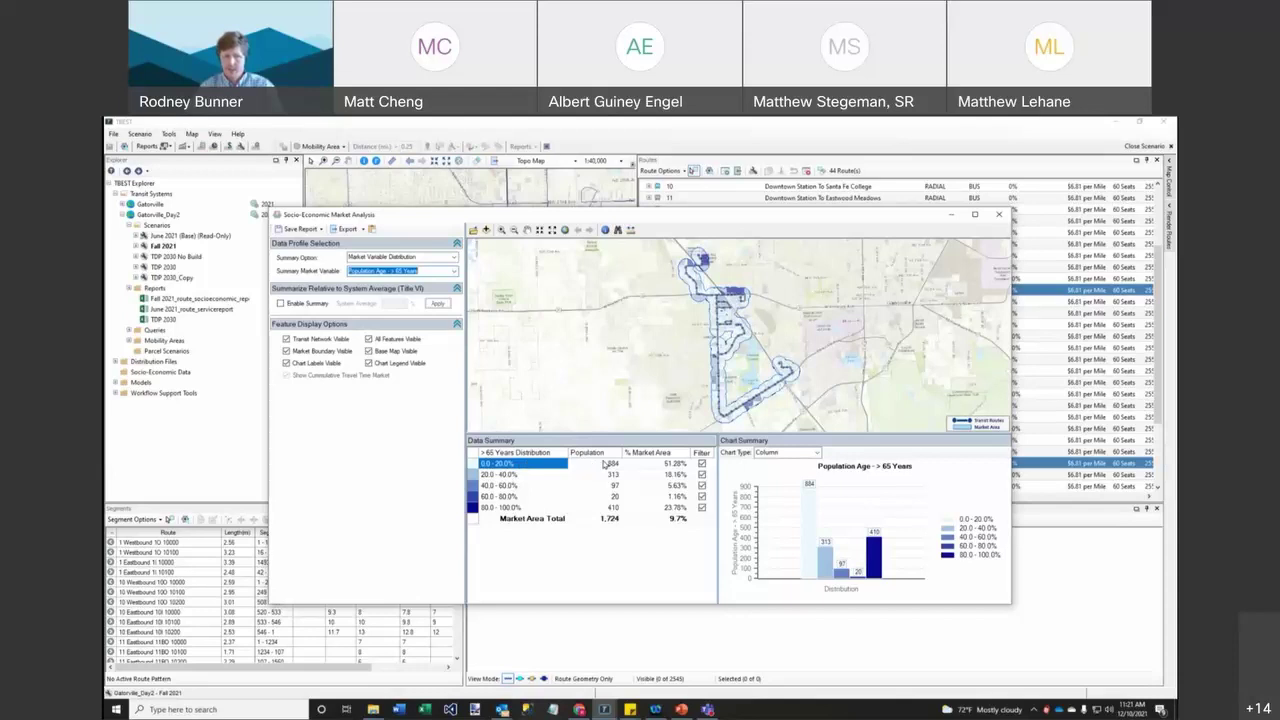
click(677, 519)
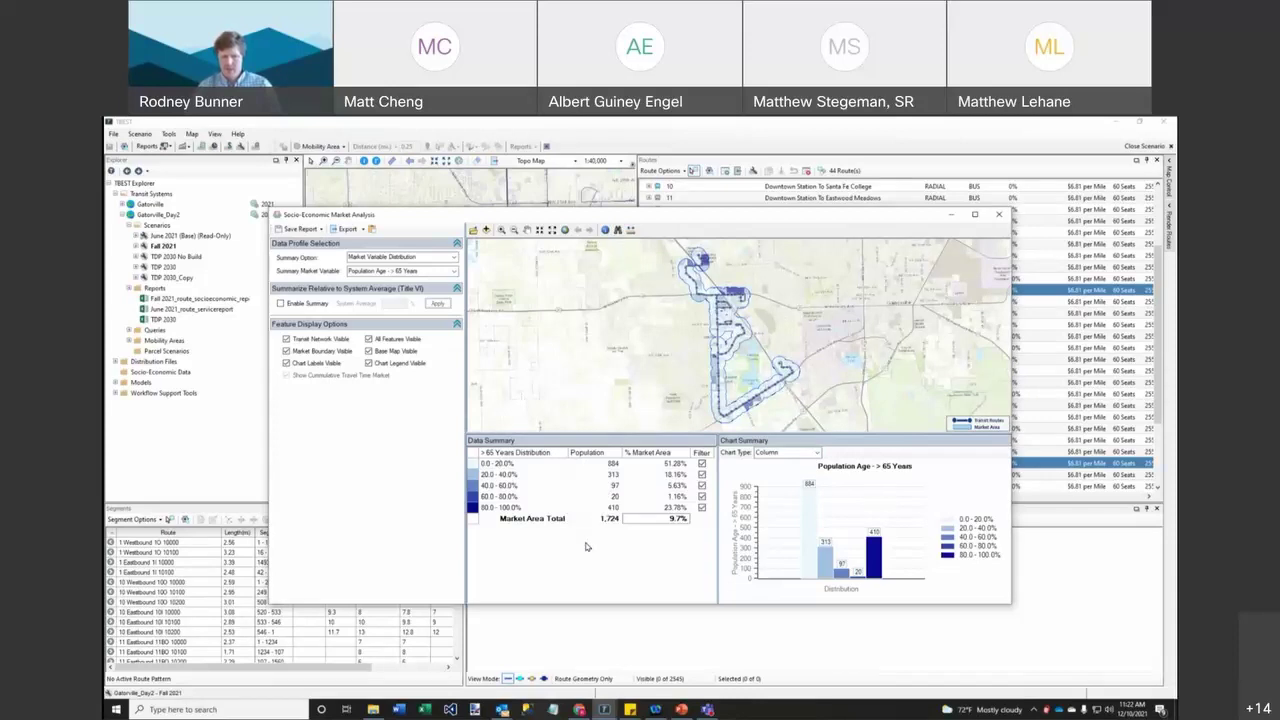
click(610, 520)
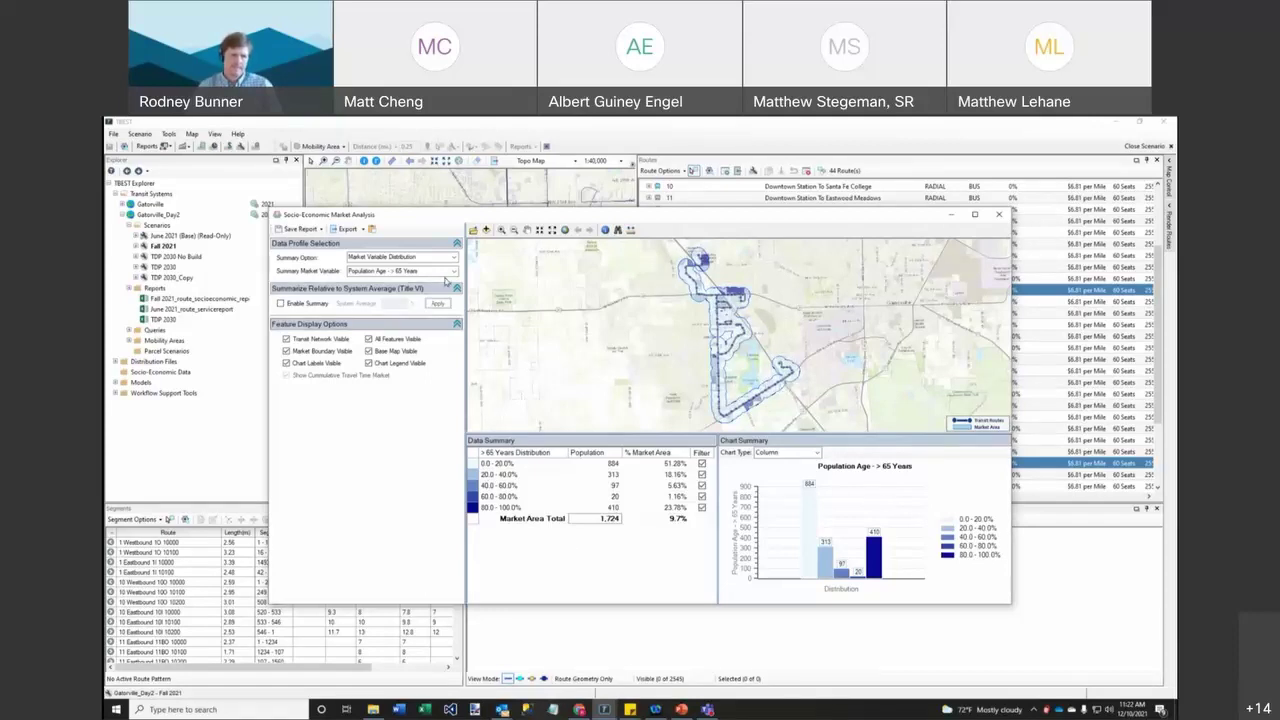
- View the market area summaries for Employment - Commercial and Employment - Total Employment
click(452, 272)
click(452, 272)
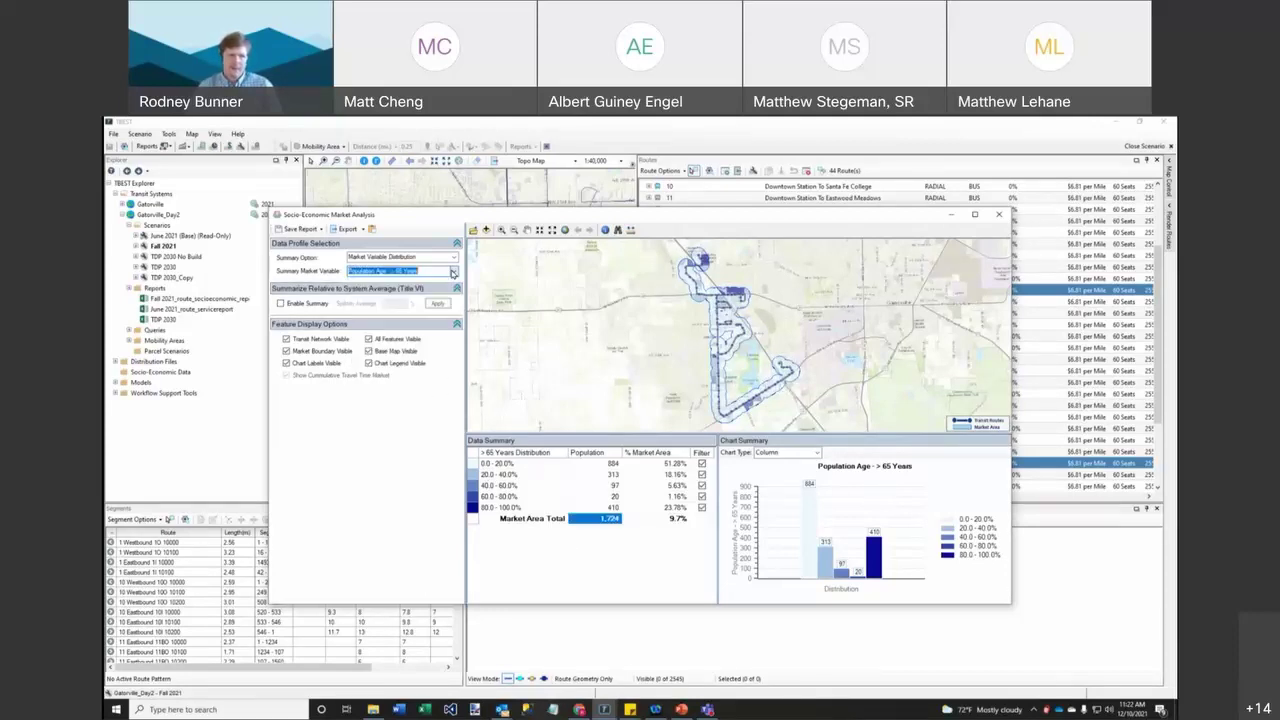
click(452, 272)
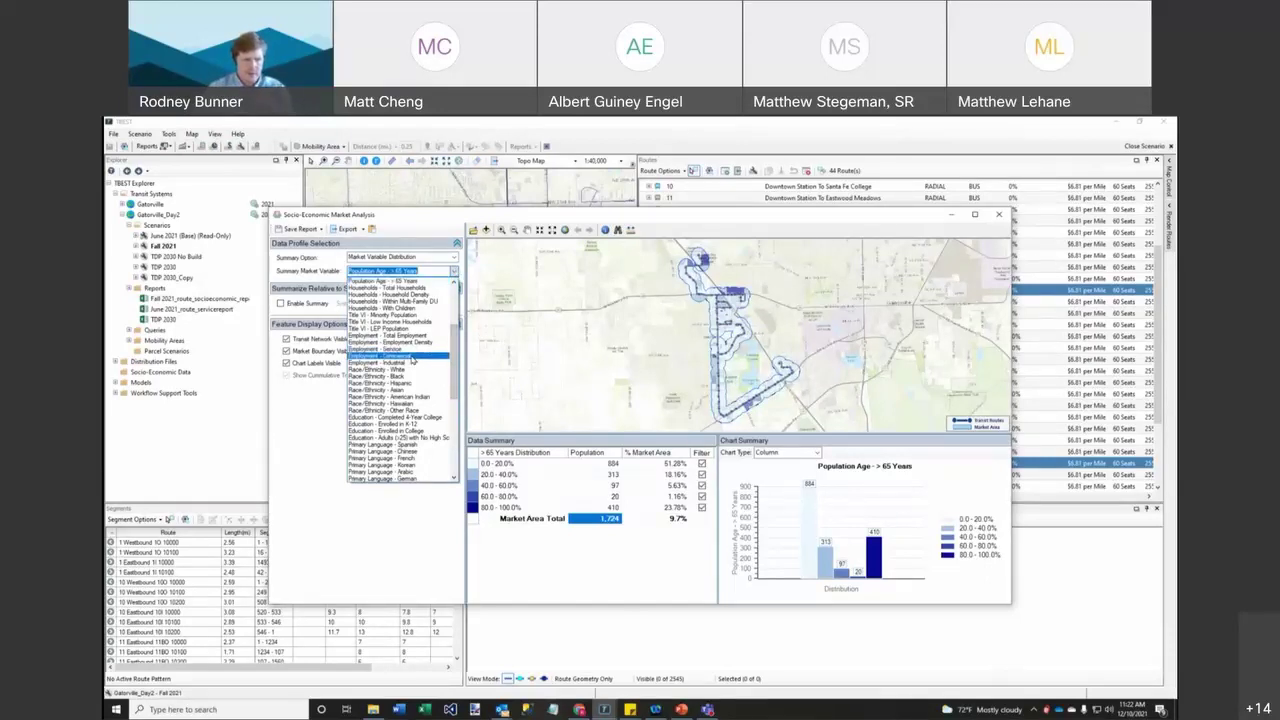
click(412, 356)
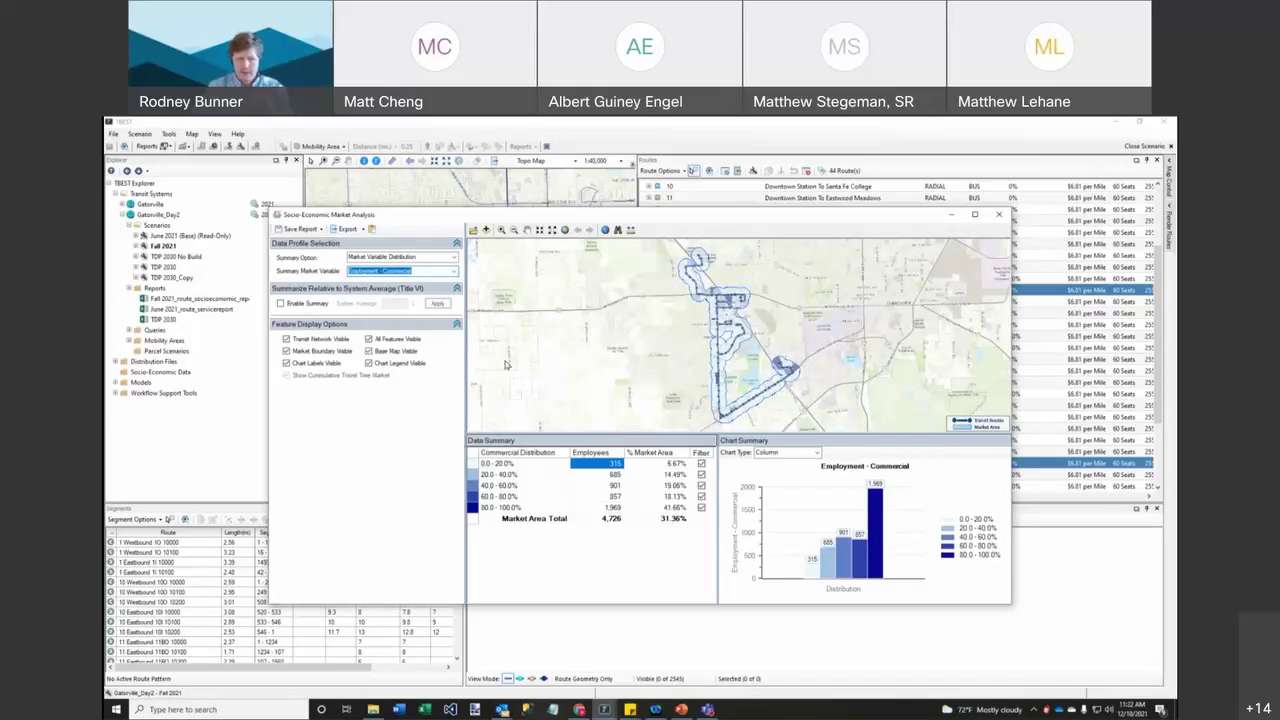
click(453, 271)
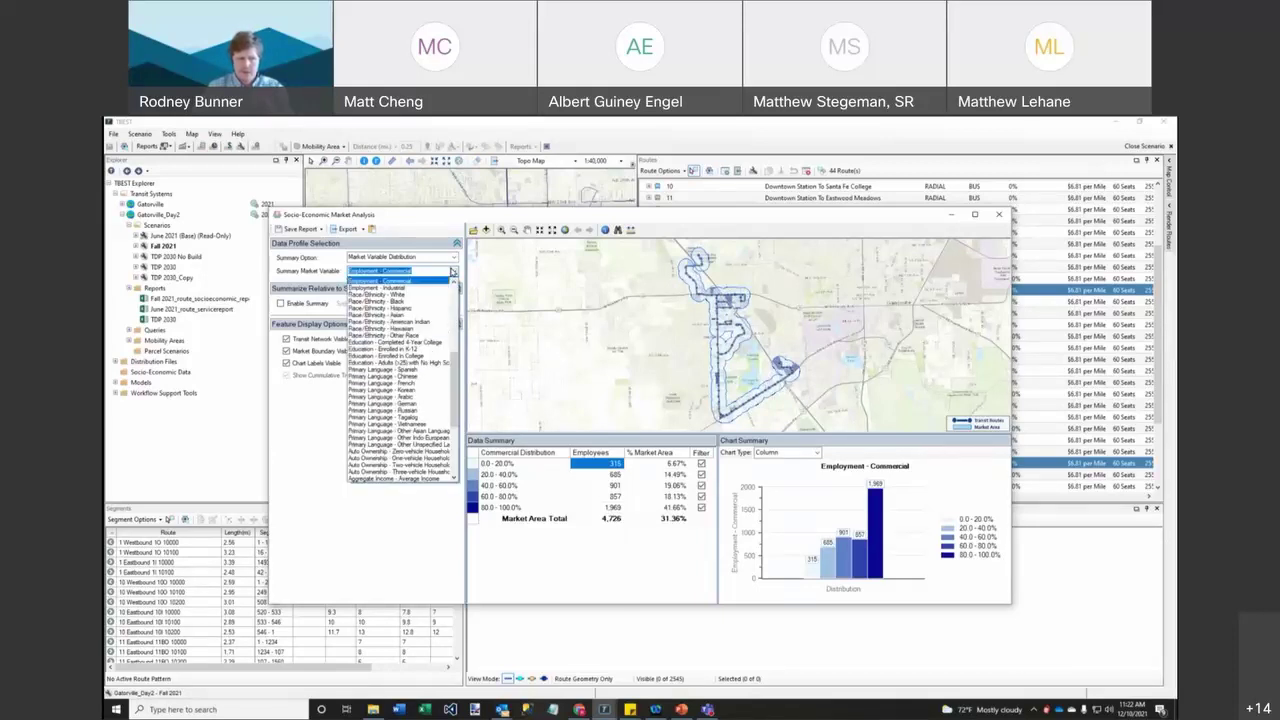
scroll(450, 288, up, 2)
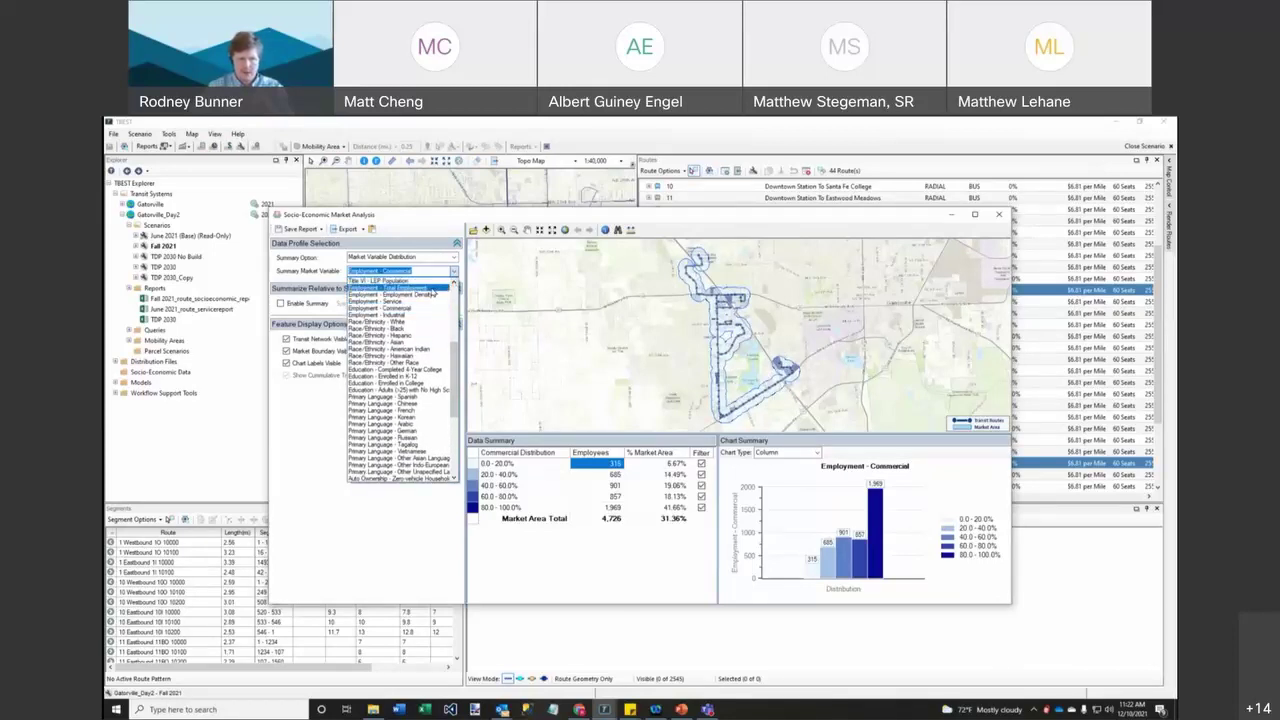
click(431, 288)
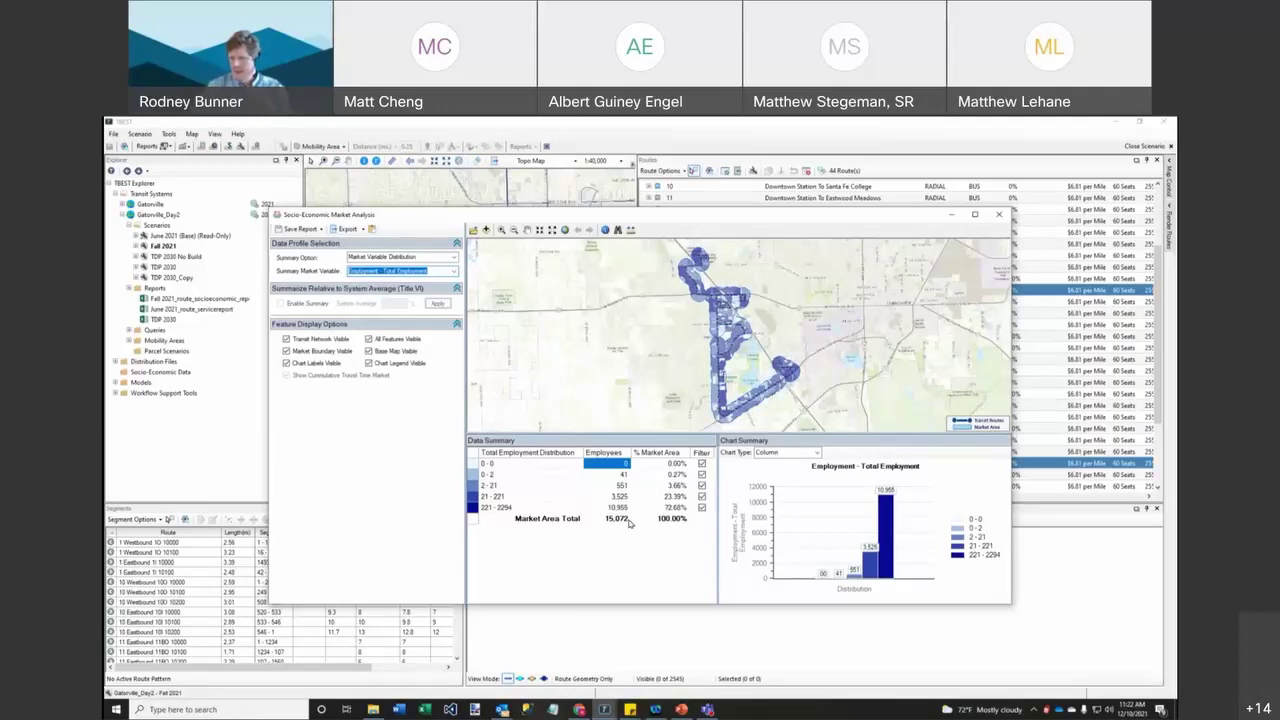
- View the market area summaries for Title VI - Minority Population and Primary Language - Spanish
click(452, 271)
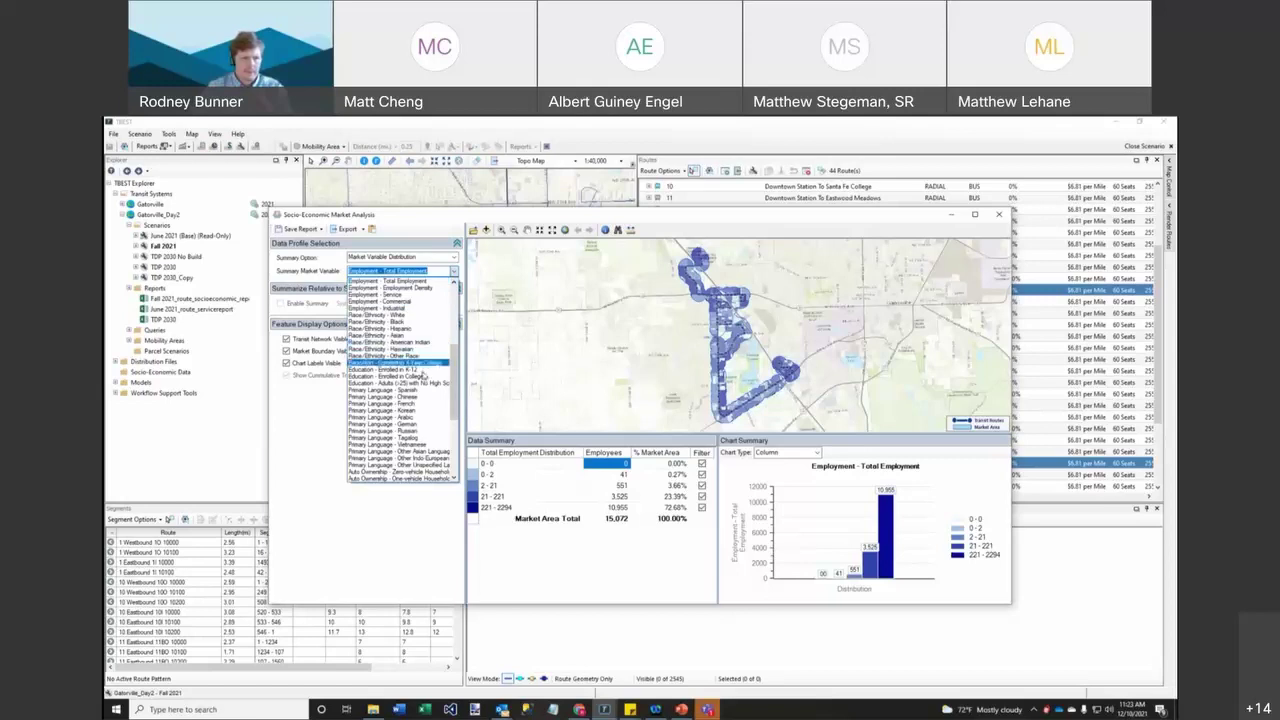
scroll(427, 352, up, 4)
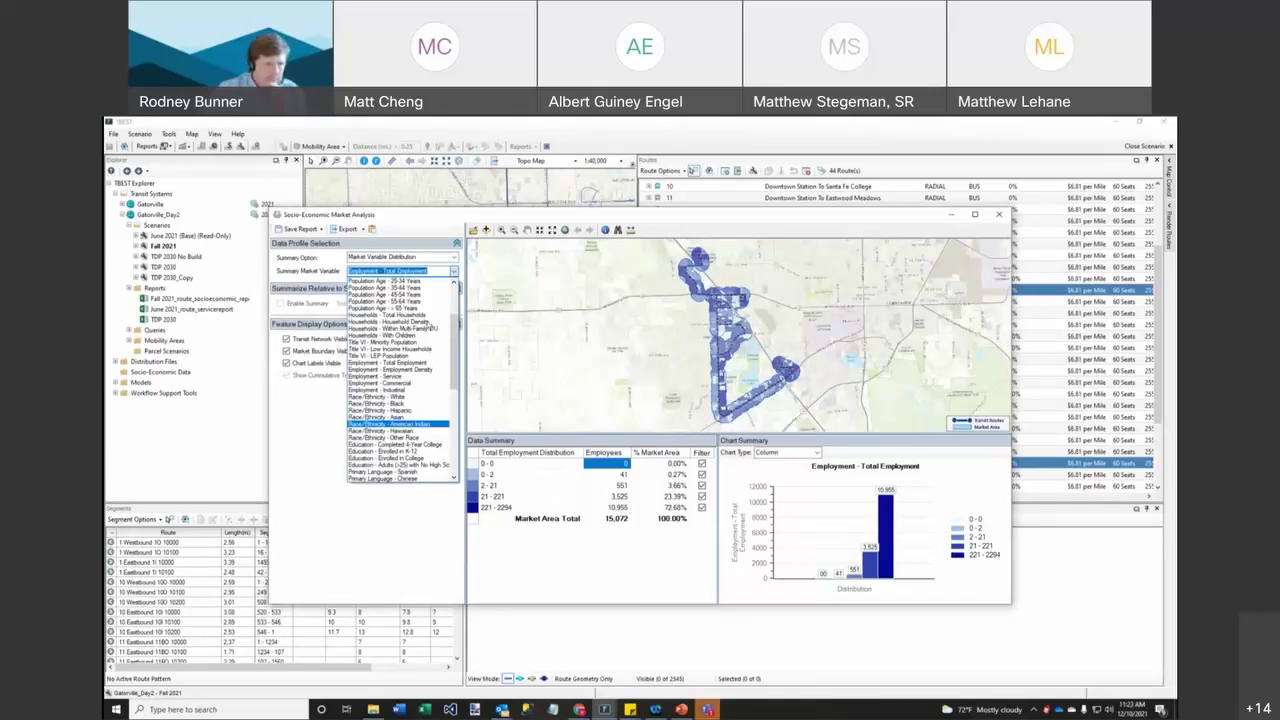
click(425, 342)
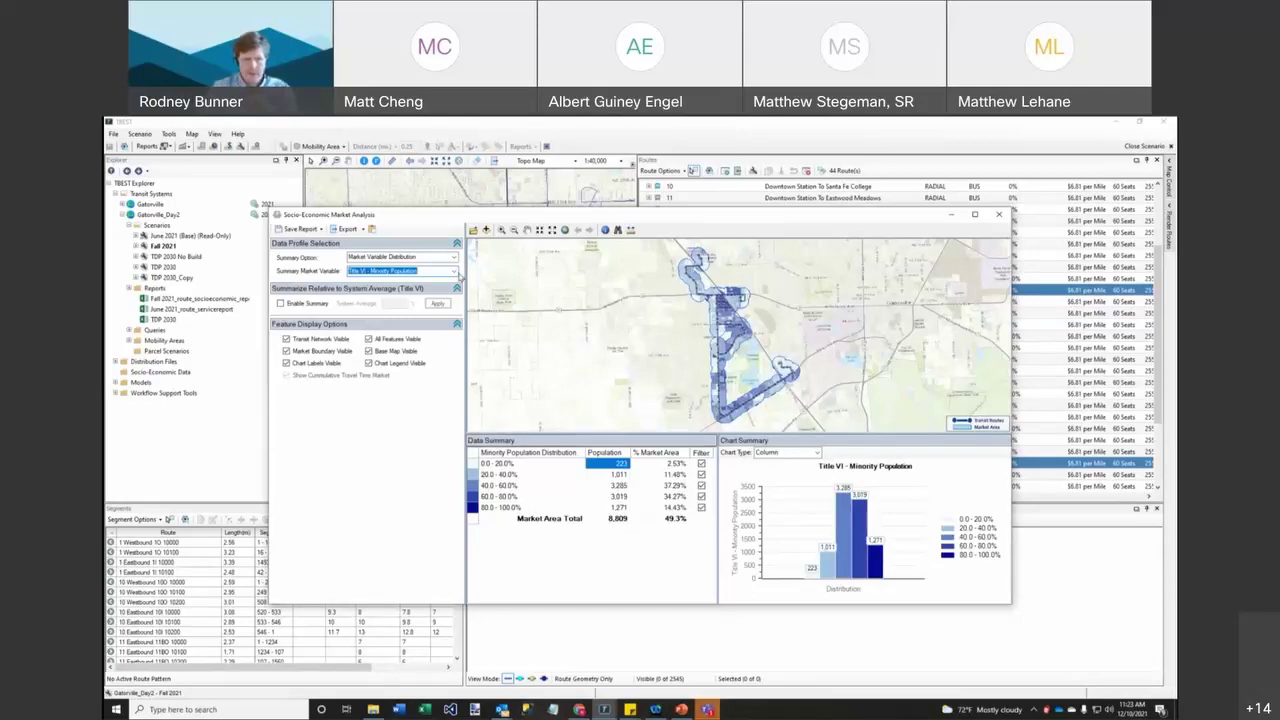
click(454, 273)
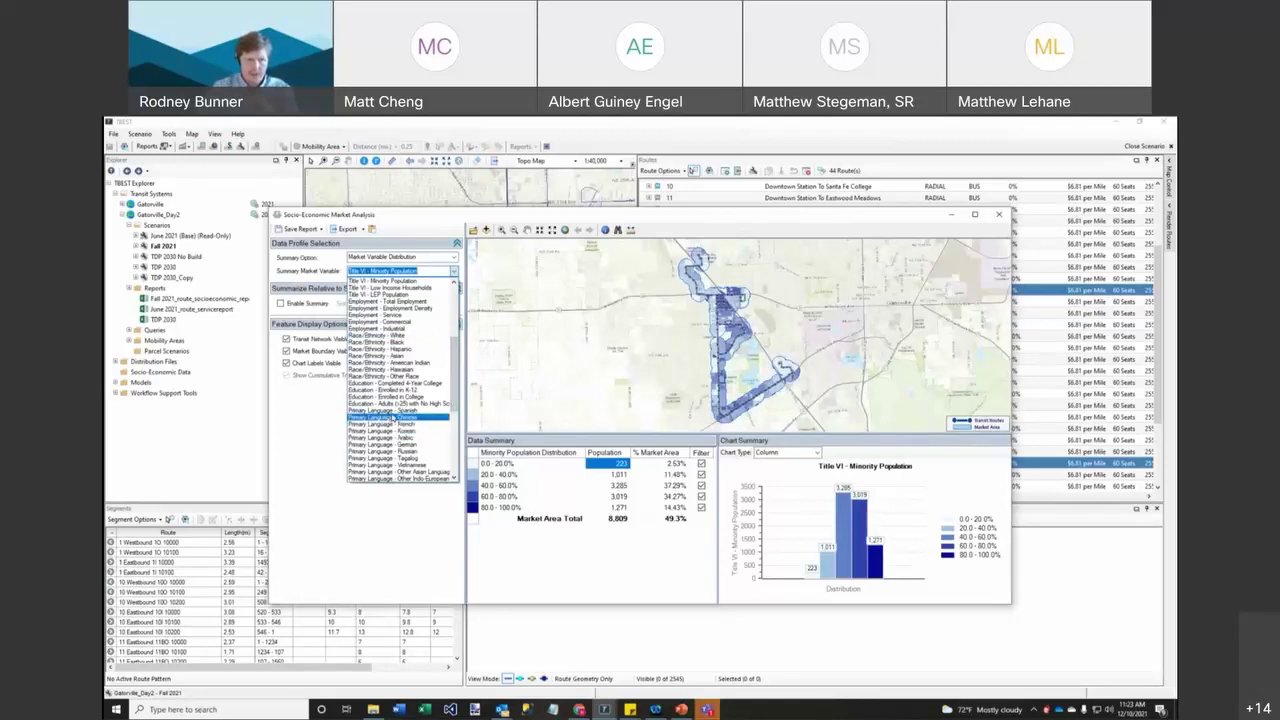
click(385, 410)
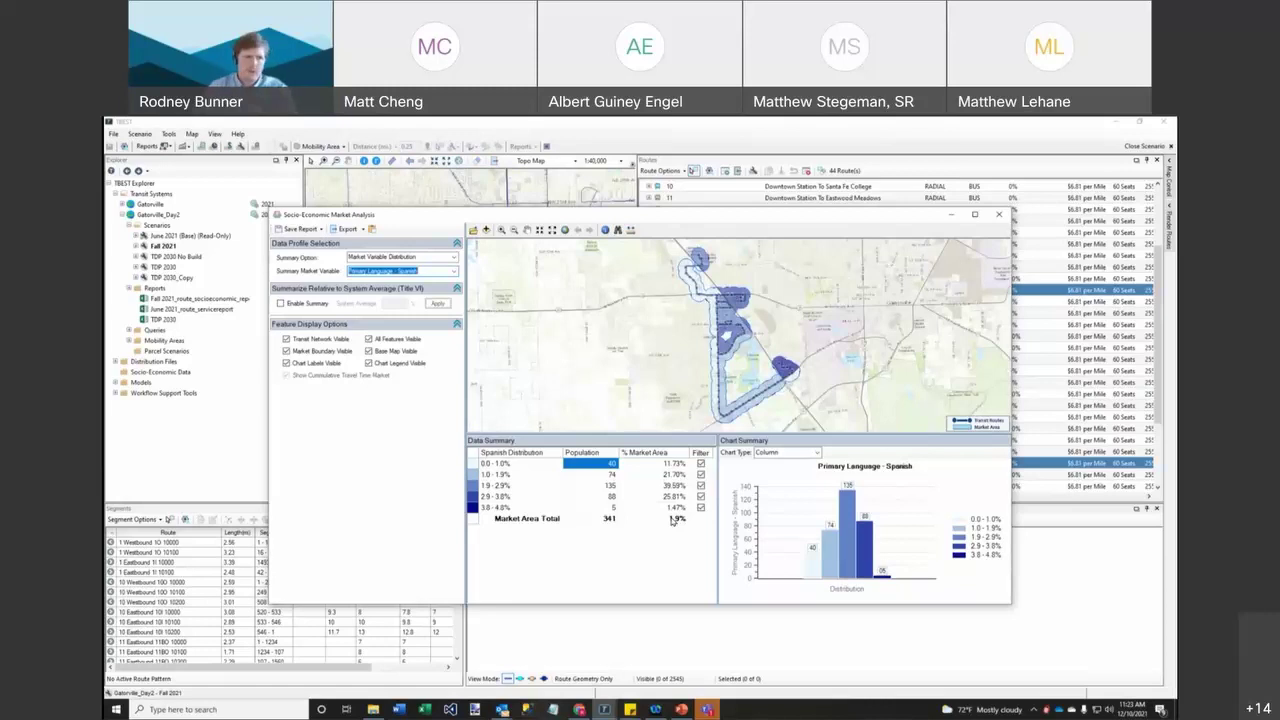
- Set the summary market variable to Aggregate Income - Average Income and review the household income variables on offer
click(453, 271)
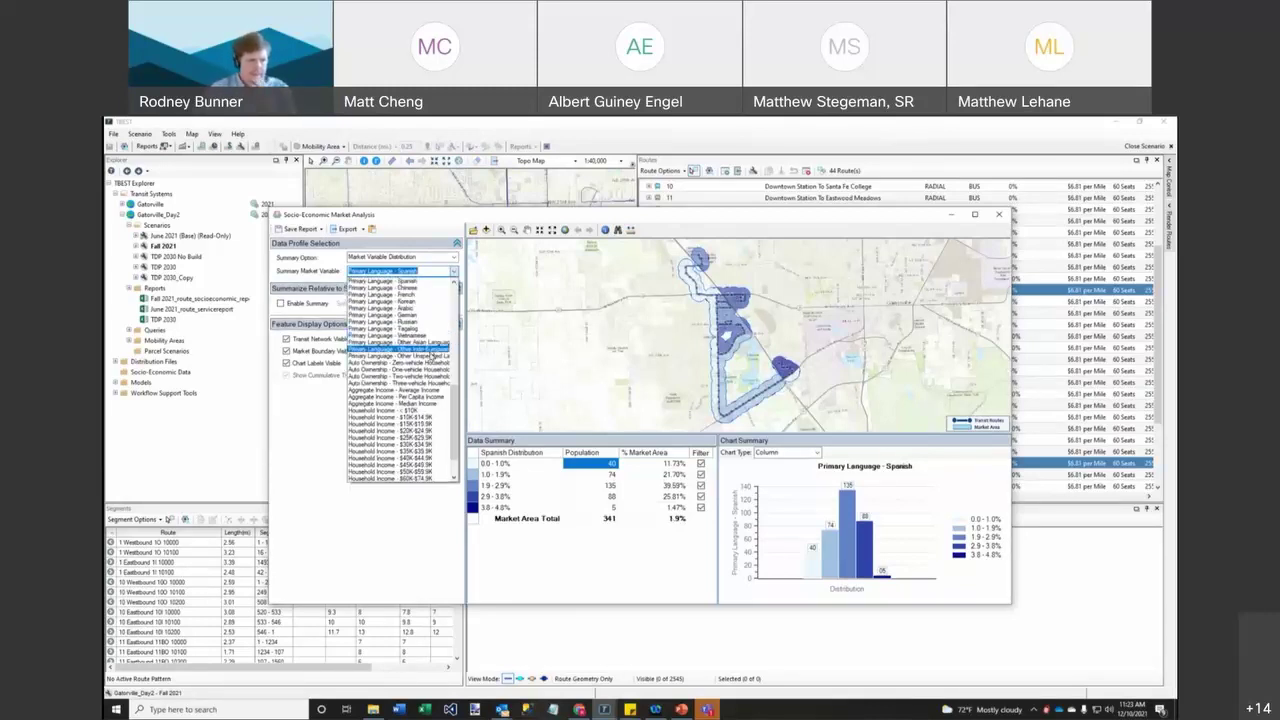
scroll(430, 365, up, 3)
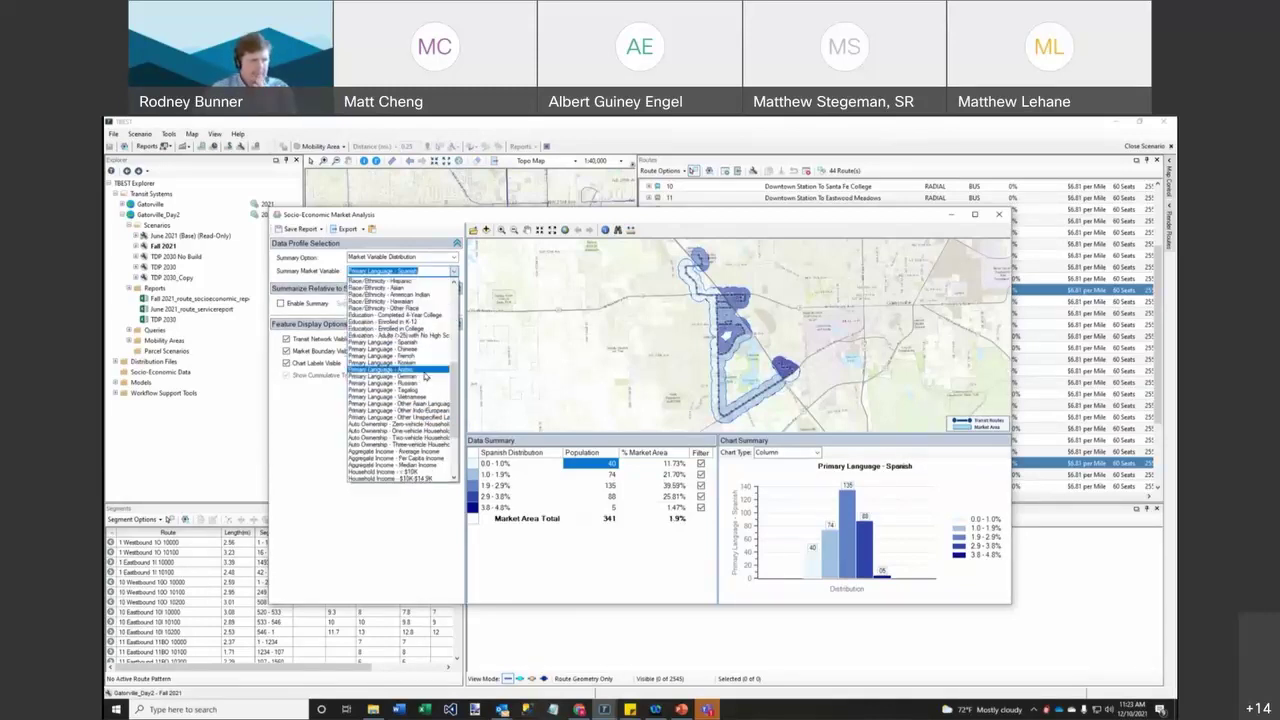
scroll(425, 376, down, 1)
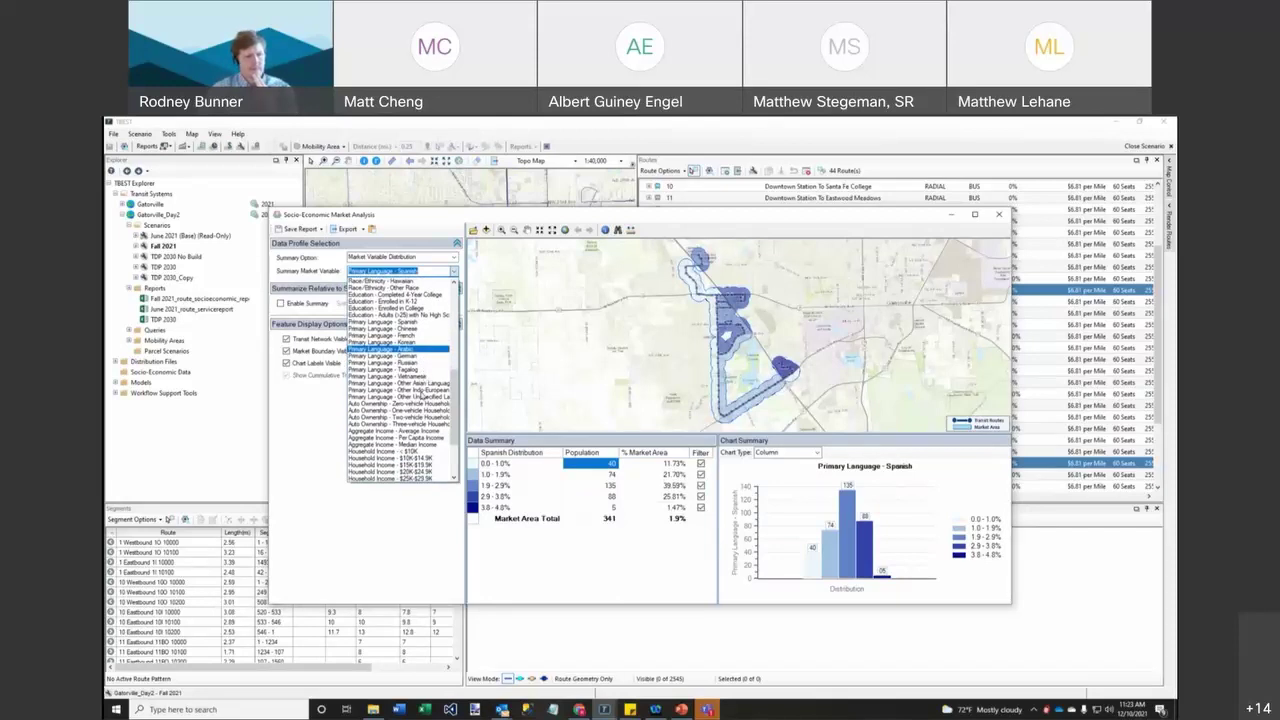
click(421, 432)
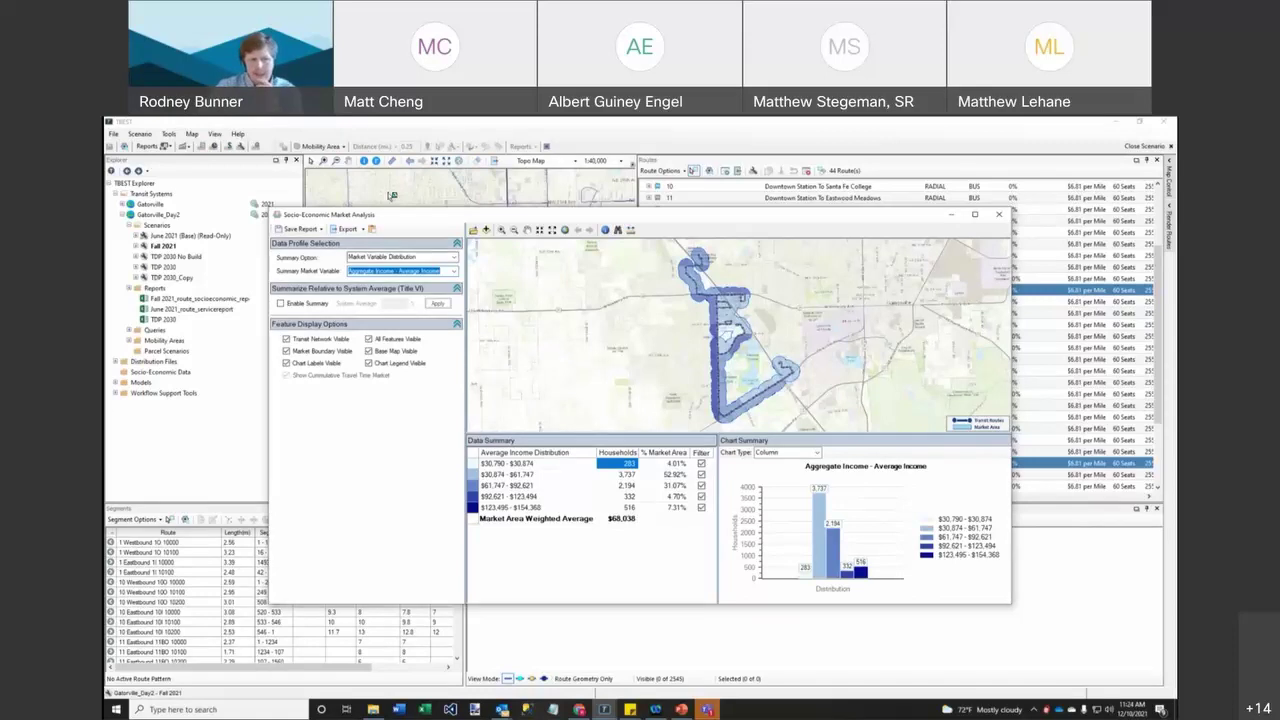
click(454, 271)
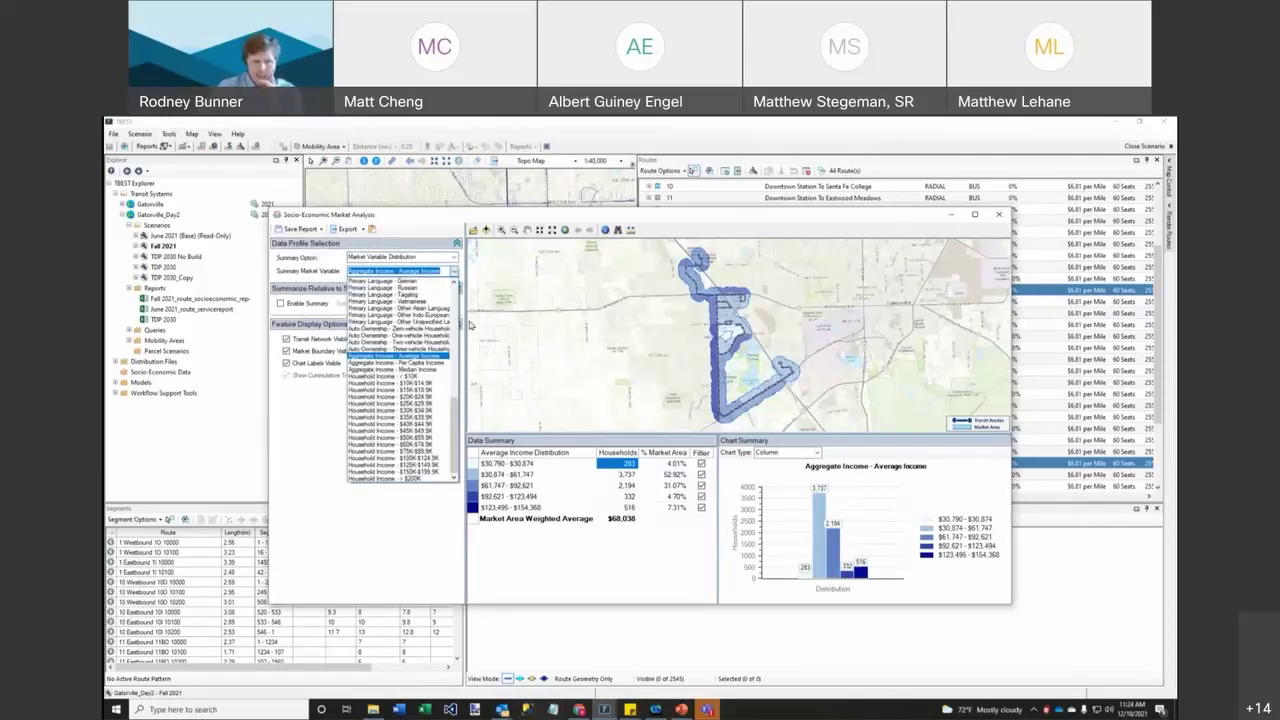
mouse_move(456, 412)
mouse_down()
mouse_move(457, 398)
mouse_move(457, 412)
mouse_up()
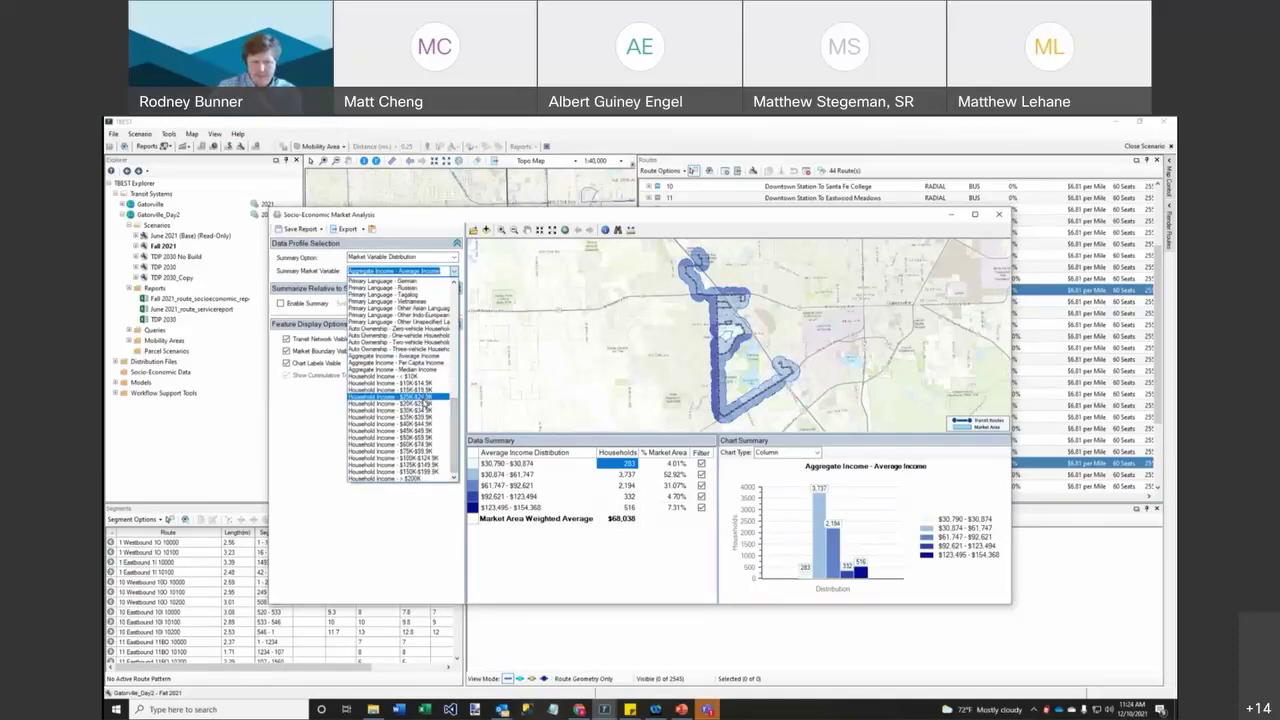
click(501, 215)
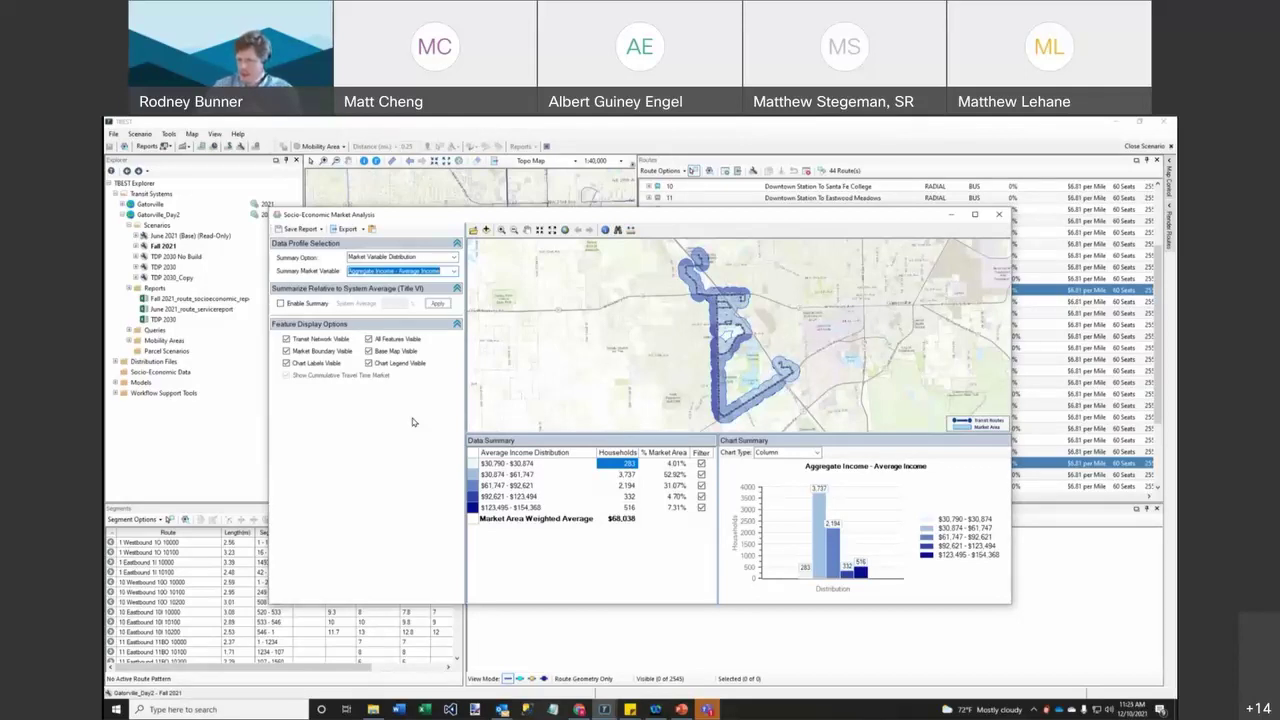
click(194, 274)
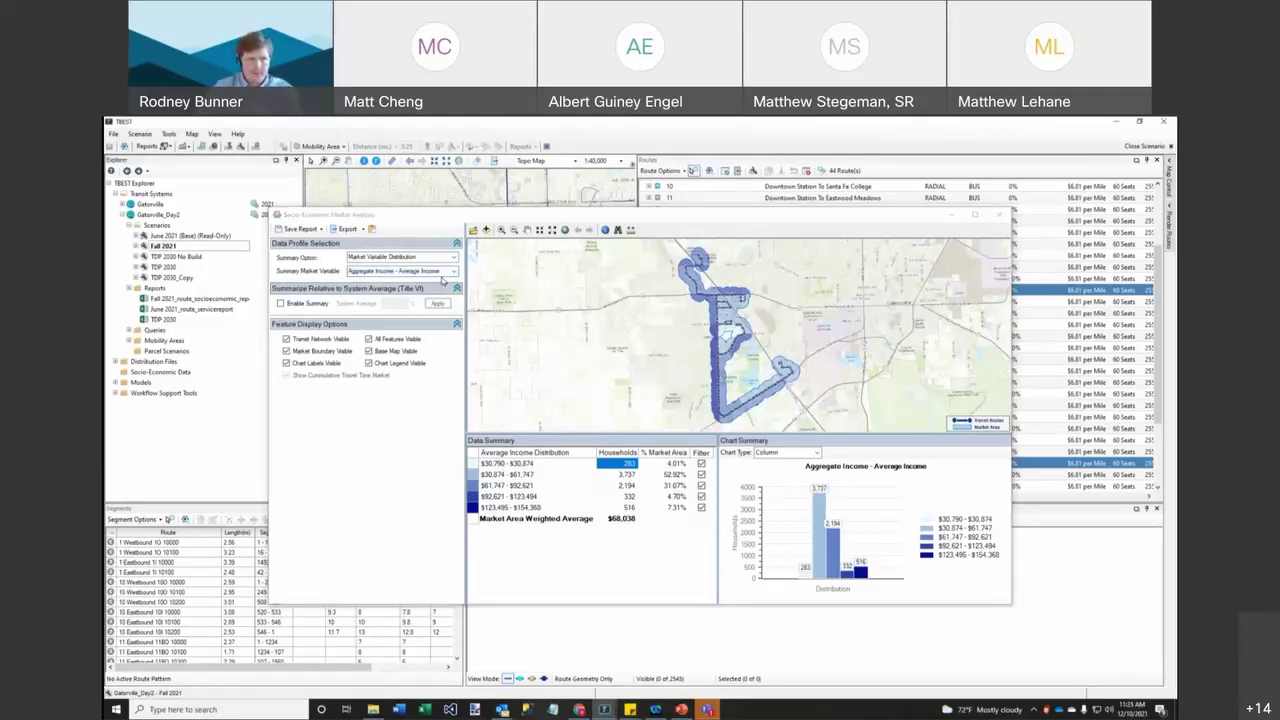
- View the Education Level Profile with the data summary area widened, as well as the Auto Ownership Profile
click(454, 258)
click(454, 258)
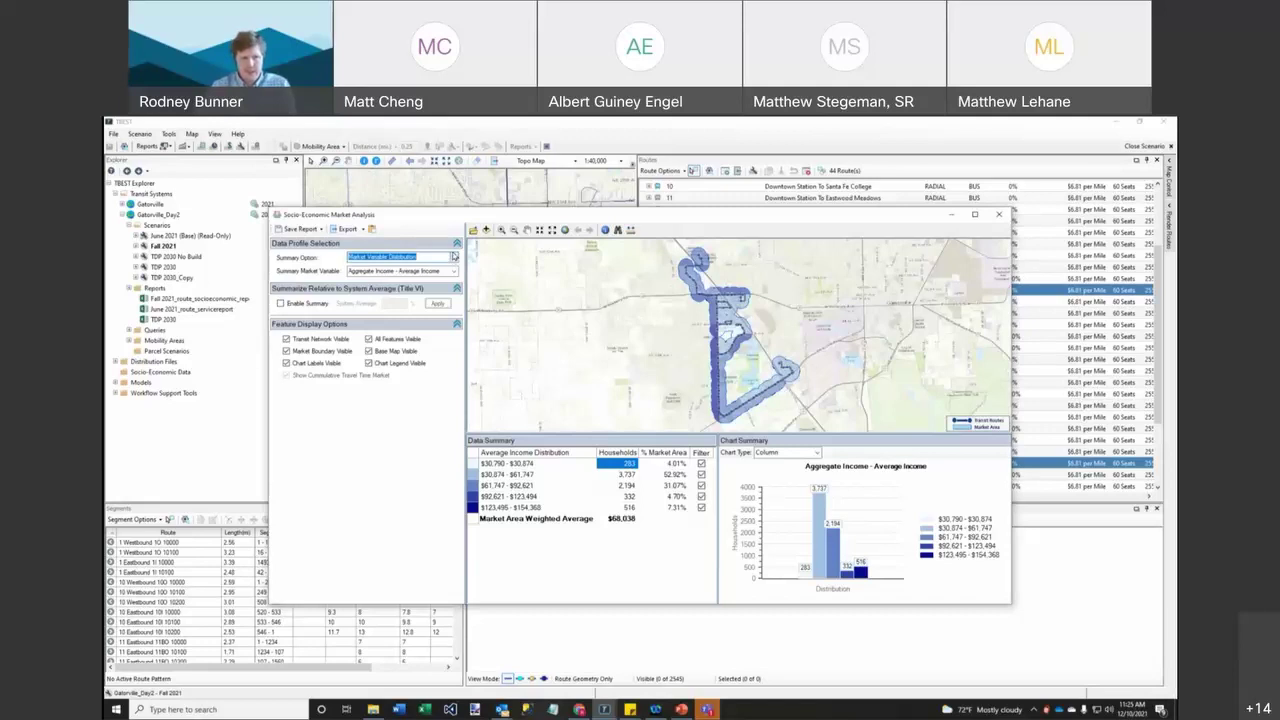
click(454, 258)
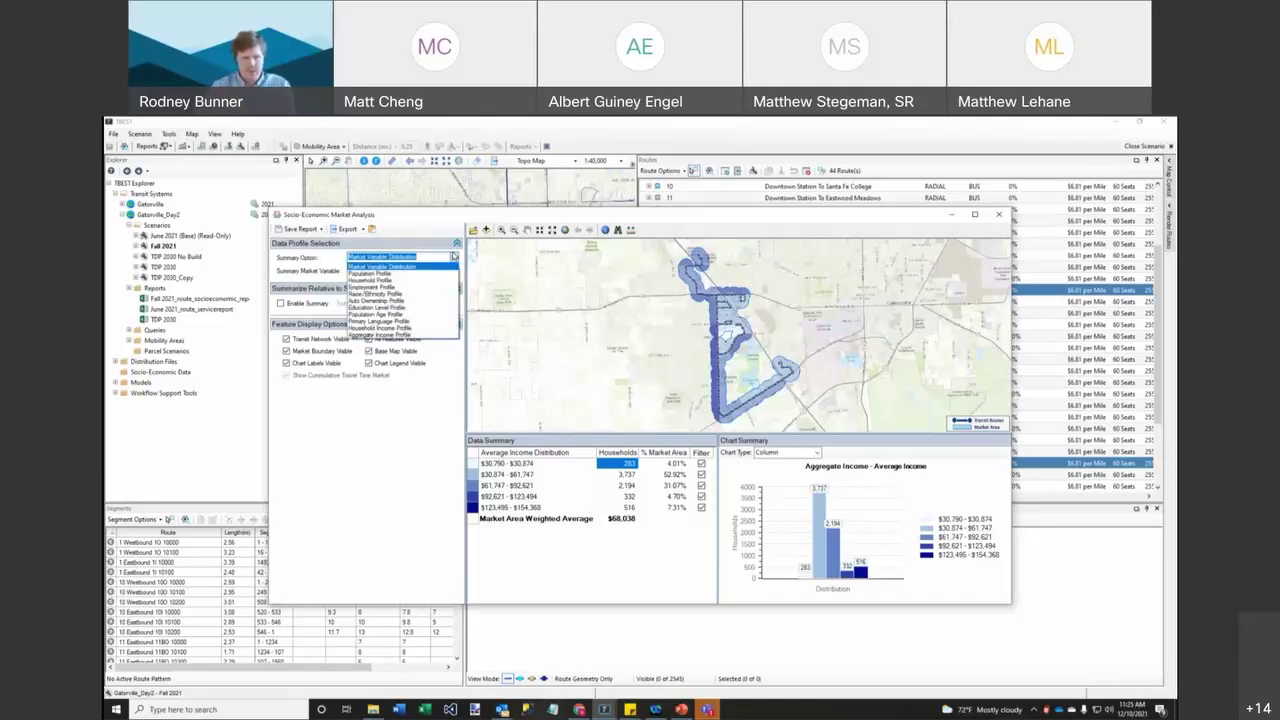
click(421, 311)
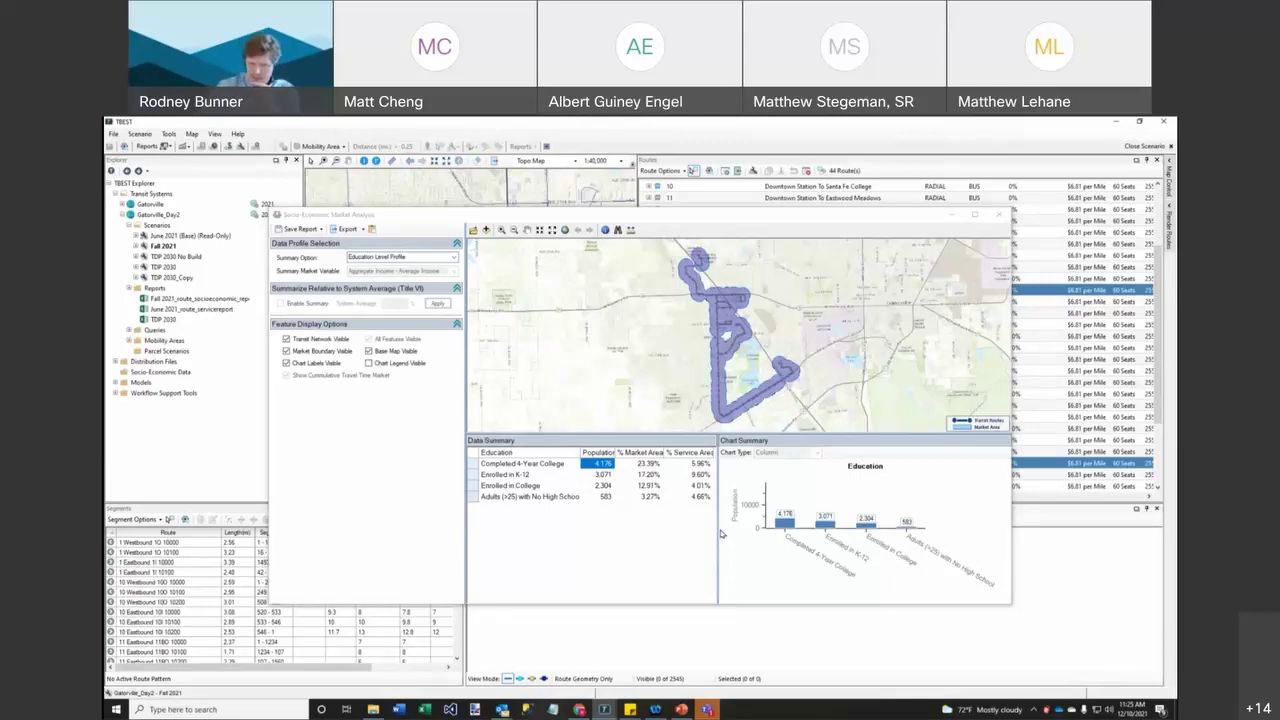
drag(719, 534, 737, 536)
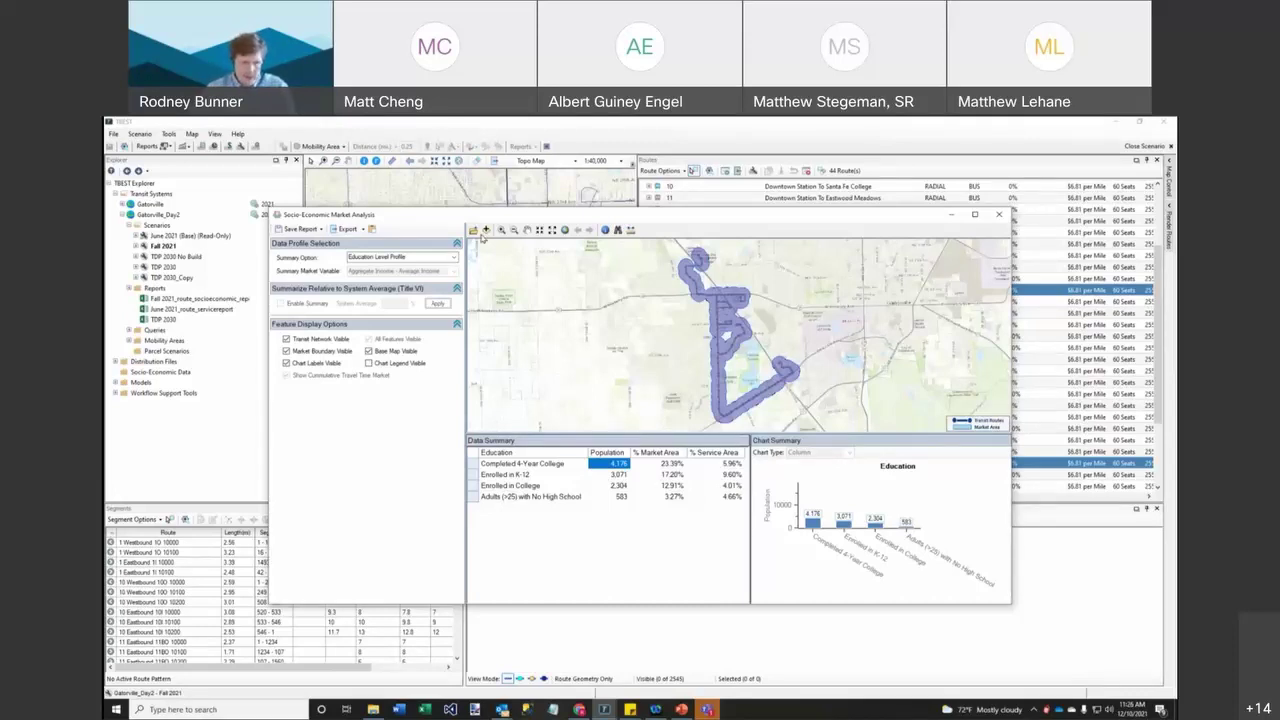
click(455, 259)
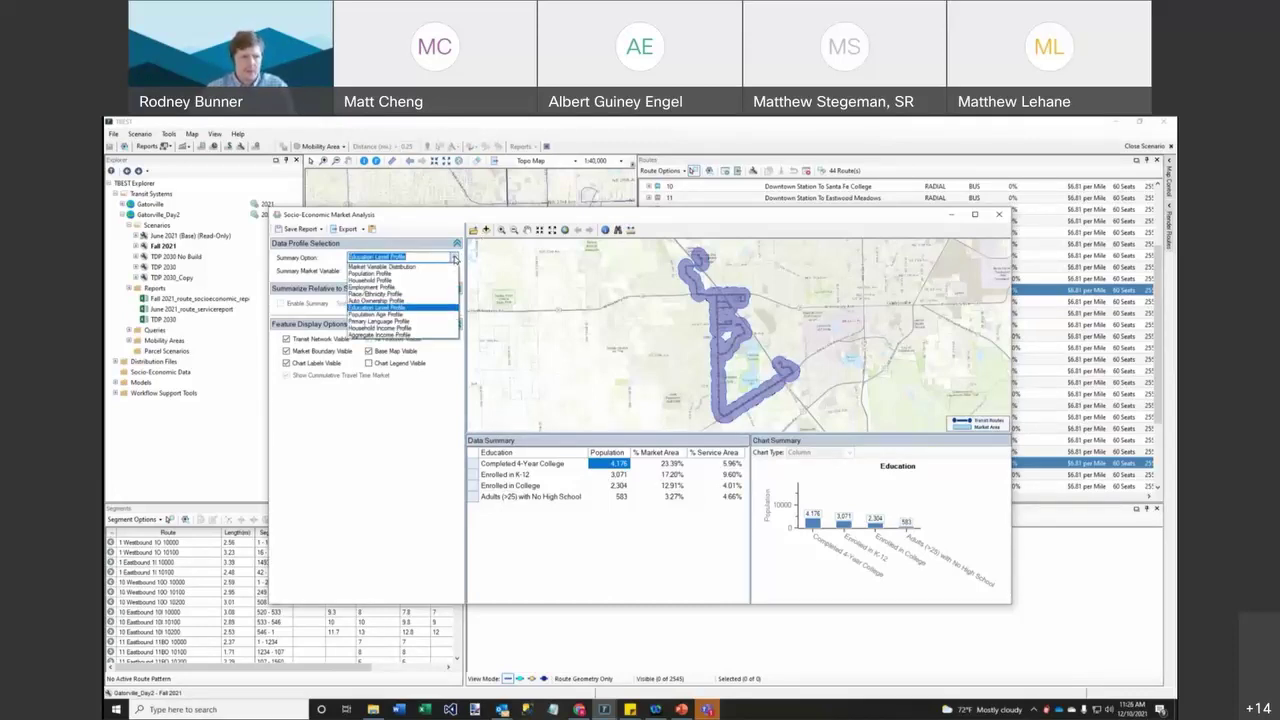
click(416, 302)
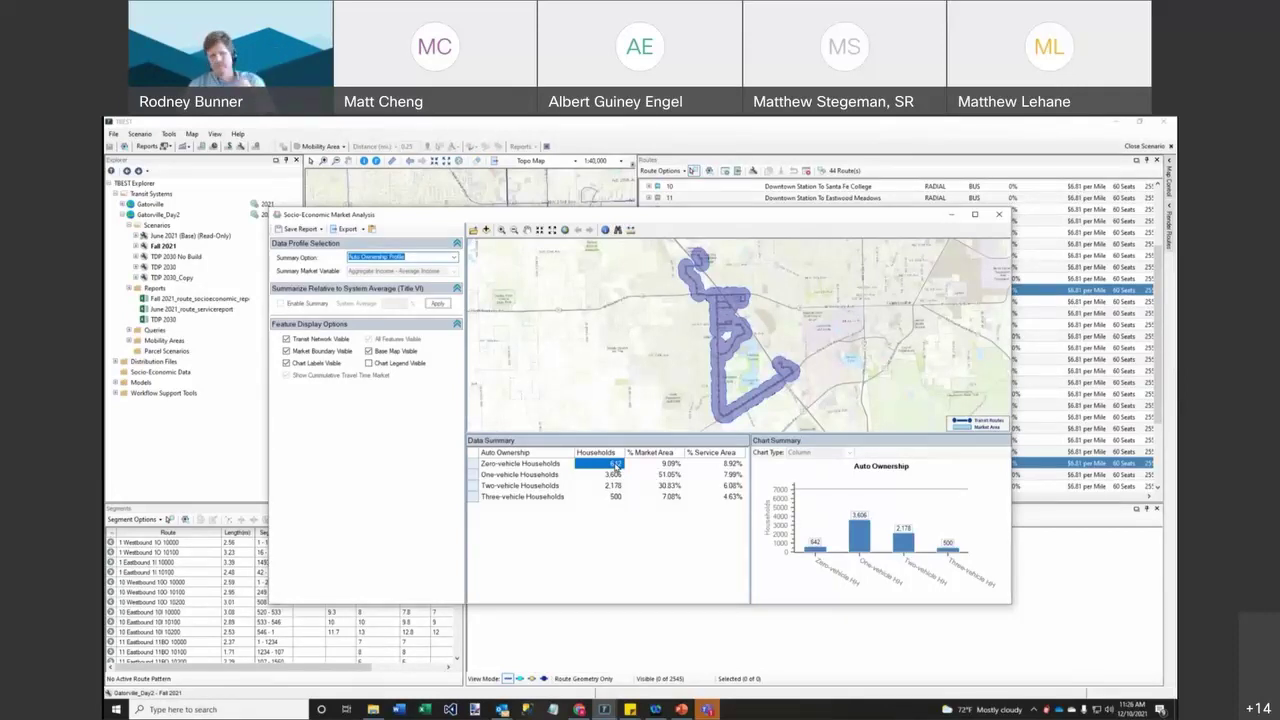
- Return the summary option to Market Variable Distribution and widen the Socio-Economic Market Analysis window slightly
click(452, 257)
click(400, 270)
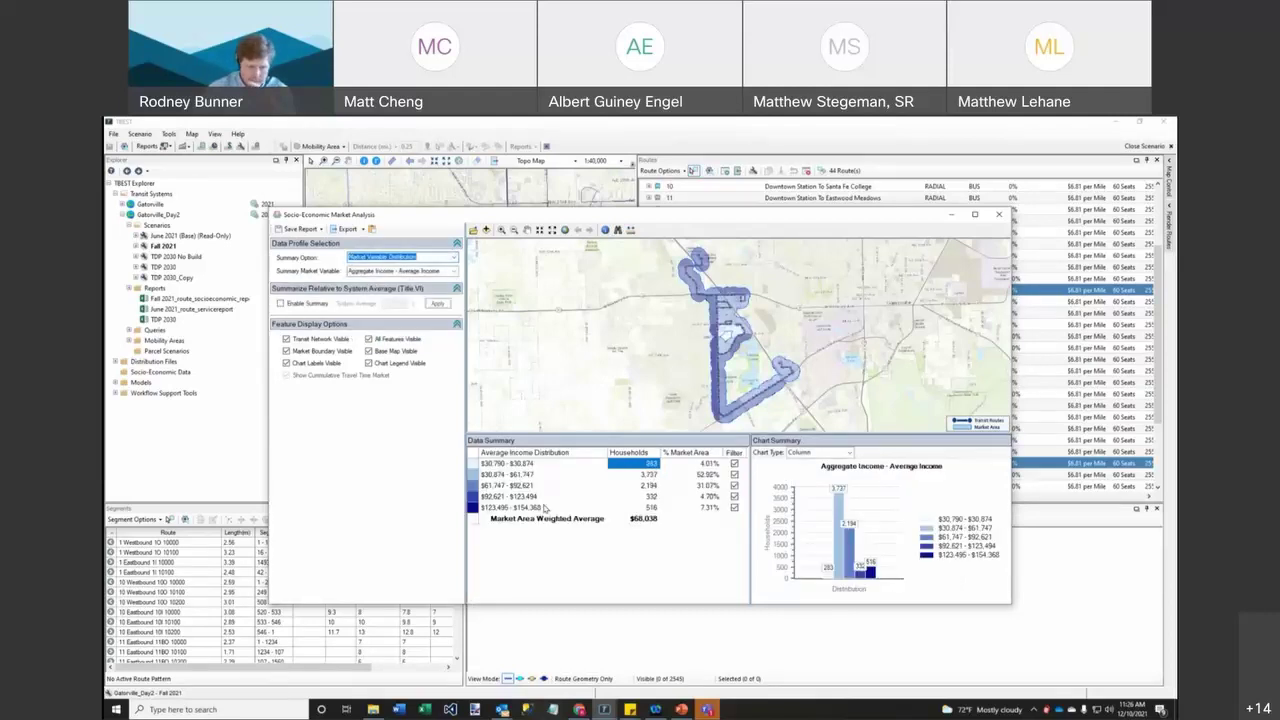
click(1140, 272)
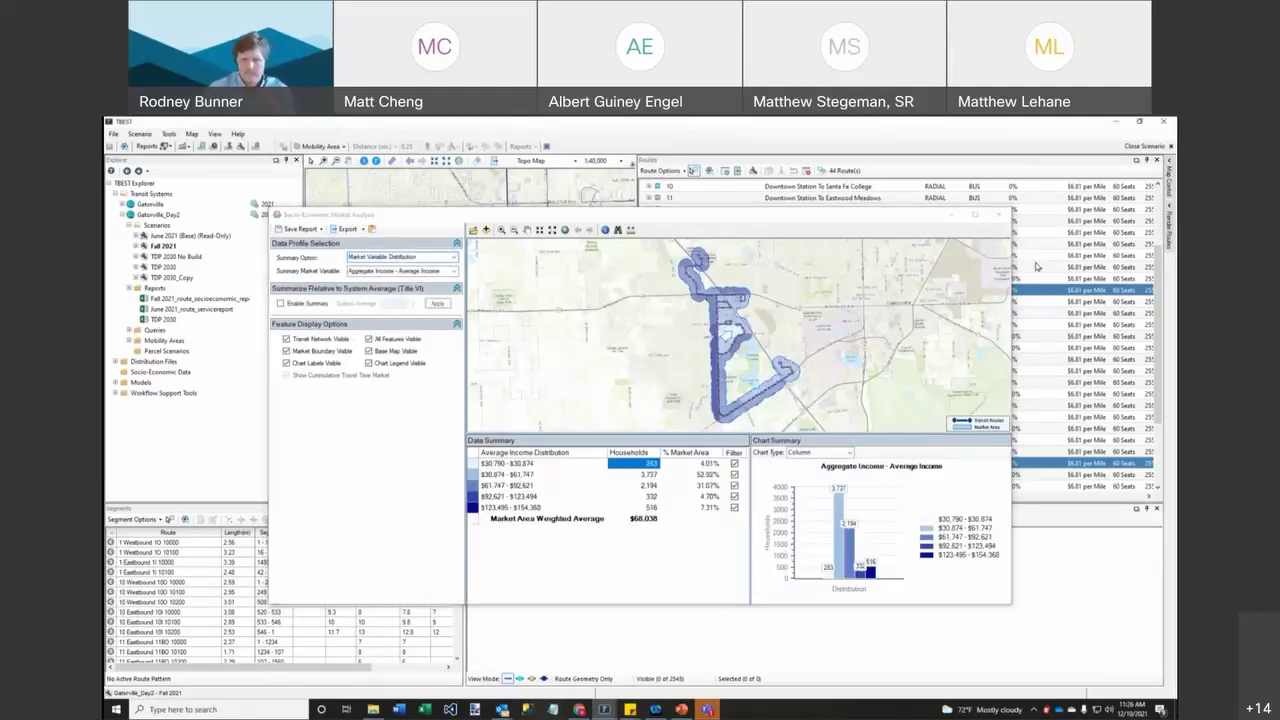
mouse_move(1012, 273)
mouse_down()
mouse_move(1052, 275)
mouse_move(1037, 277)
mouse_up()
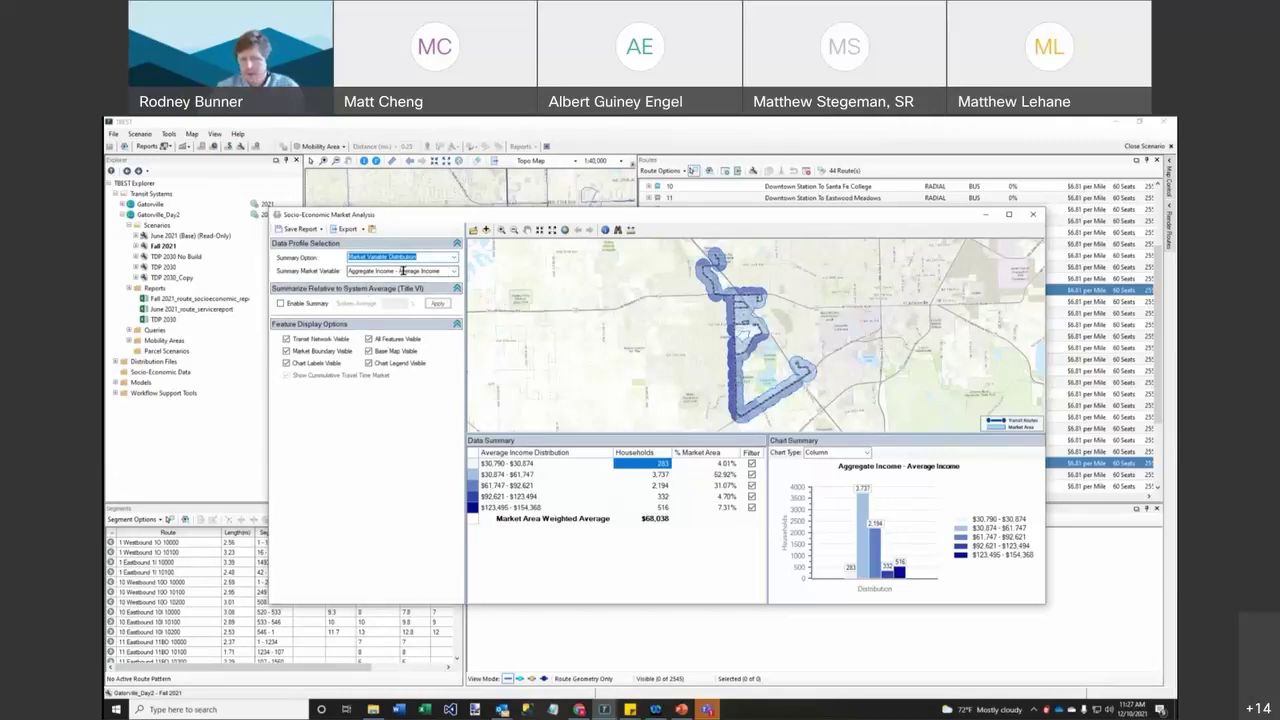
- Set the summary market variable to Population - Total Population to view its distribution across the clipped market area
click(454, 271)
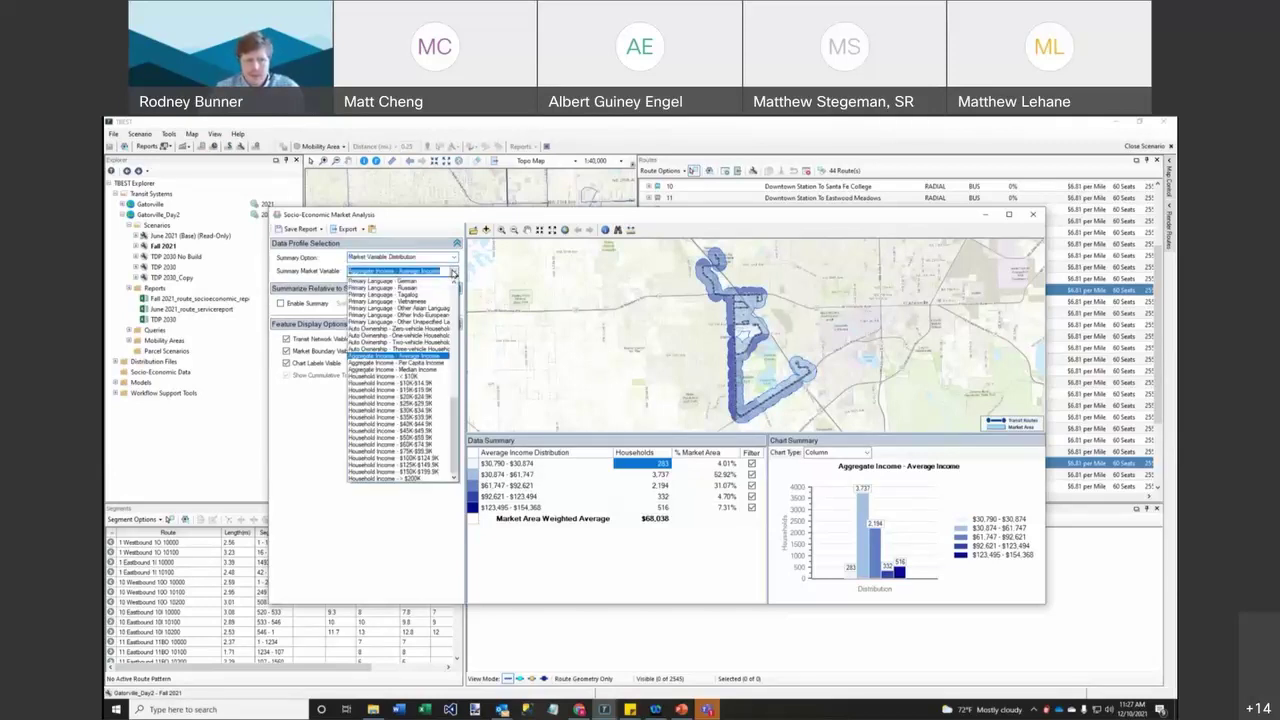
drag(461, 408, 455, 295)
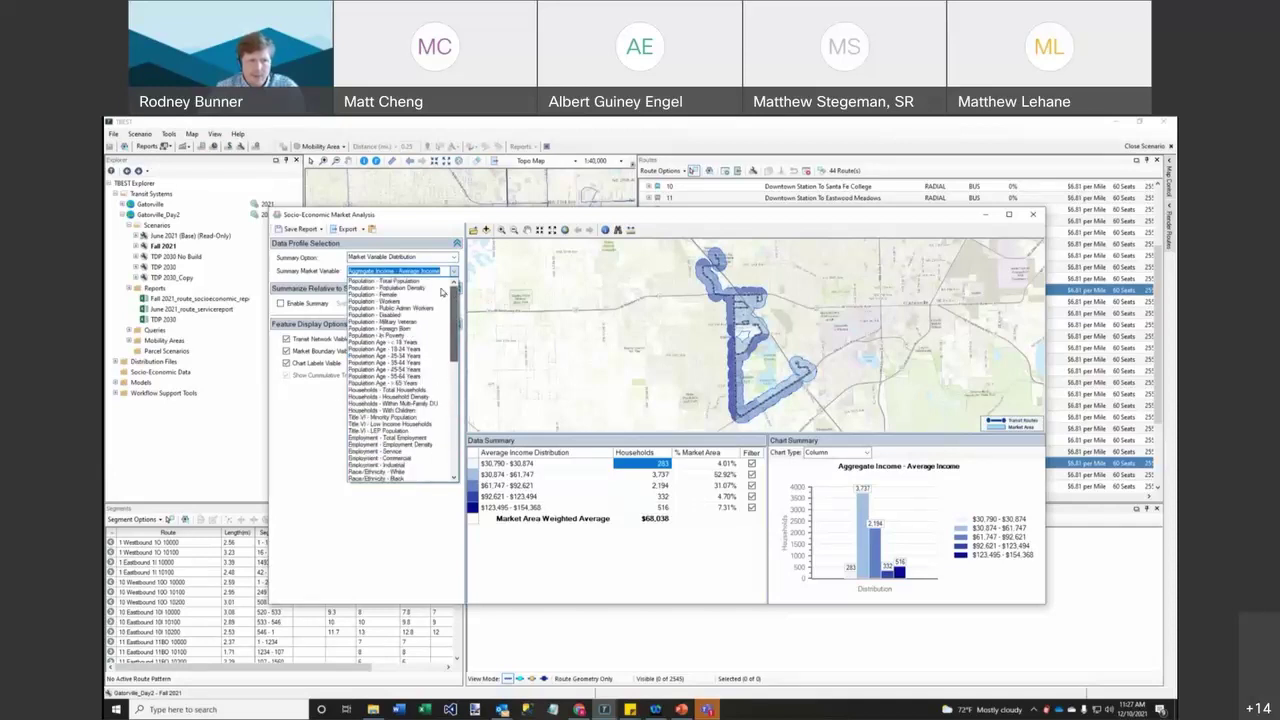
click(430, 281)
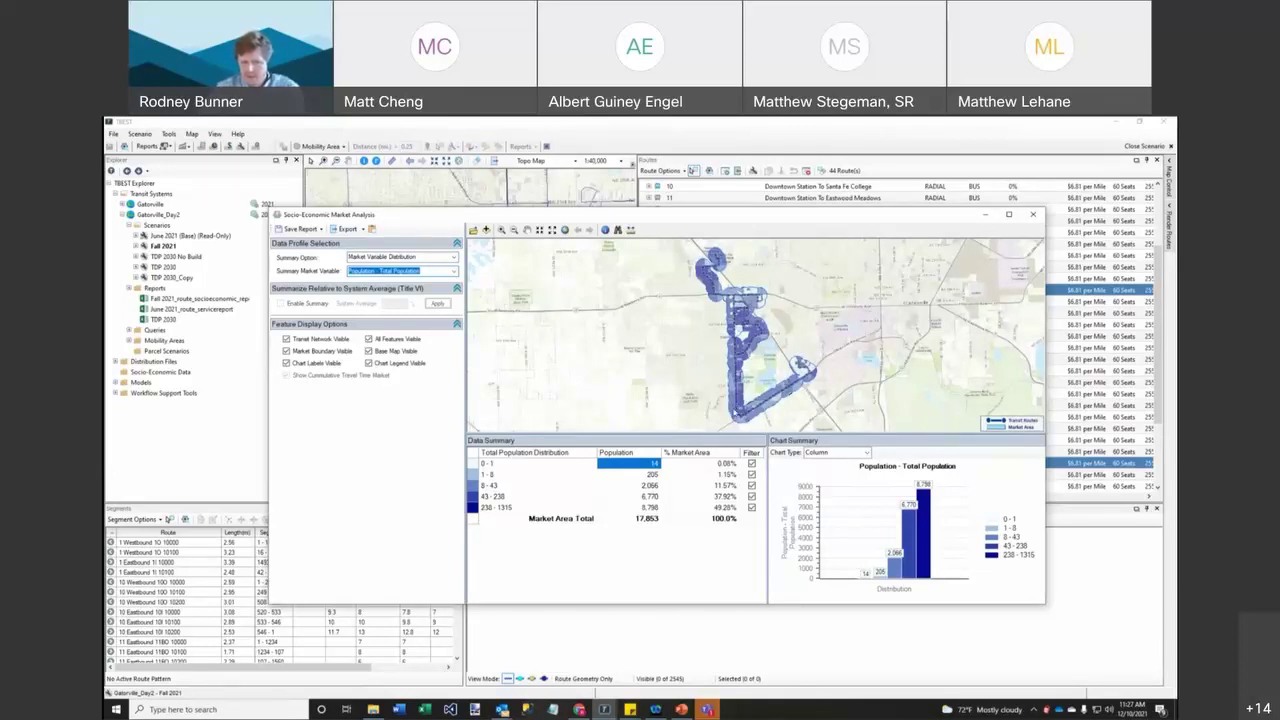
click(225, 430)
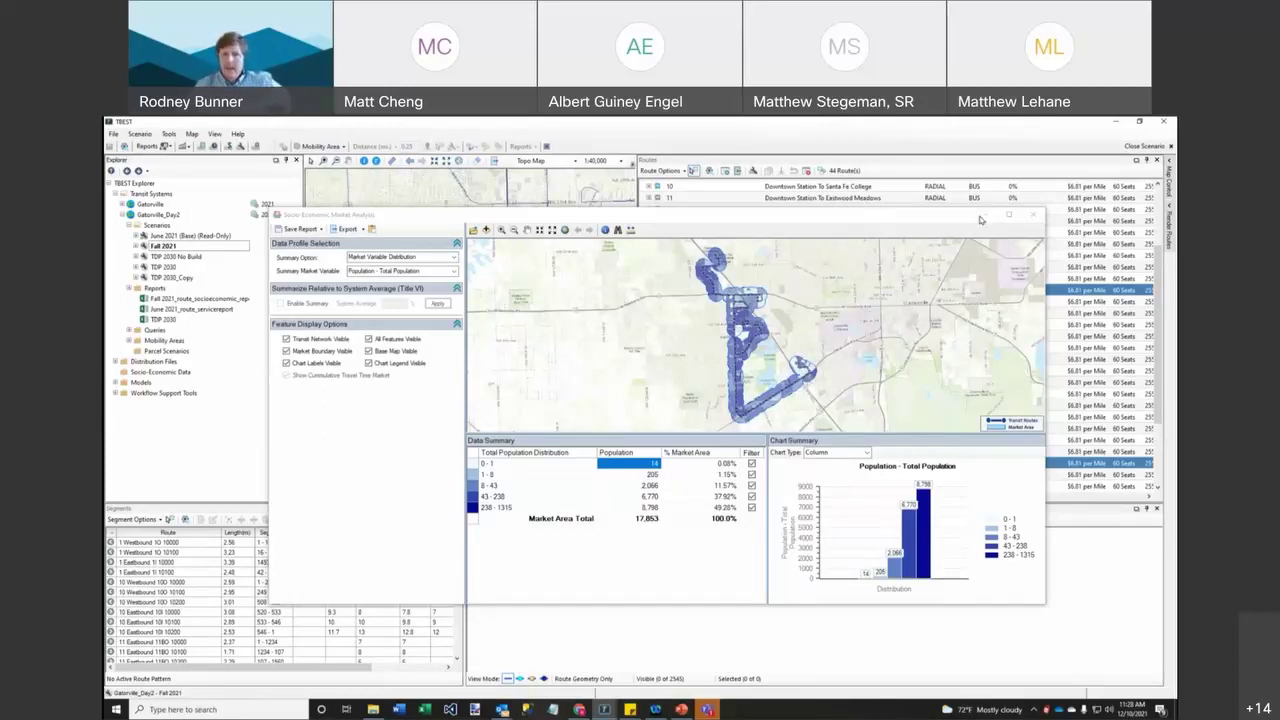
- Close the analysis results and rerun the socio-economic market analysis with Clip Market Zone Geometry at Market Boundary turned off
click(1034, 217)
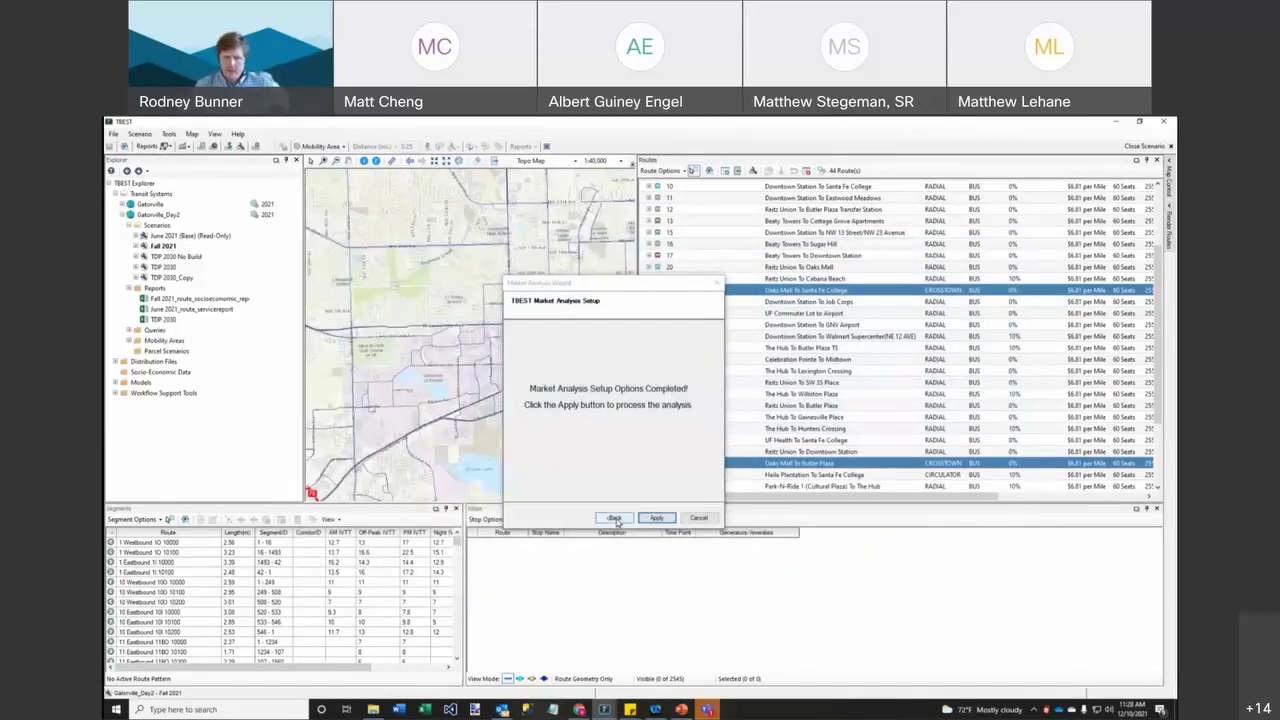
click(614, 518)
click(614, 518)
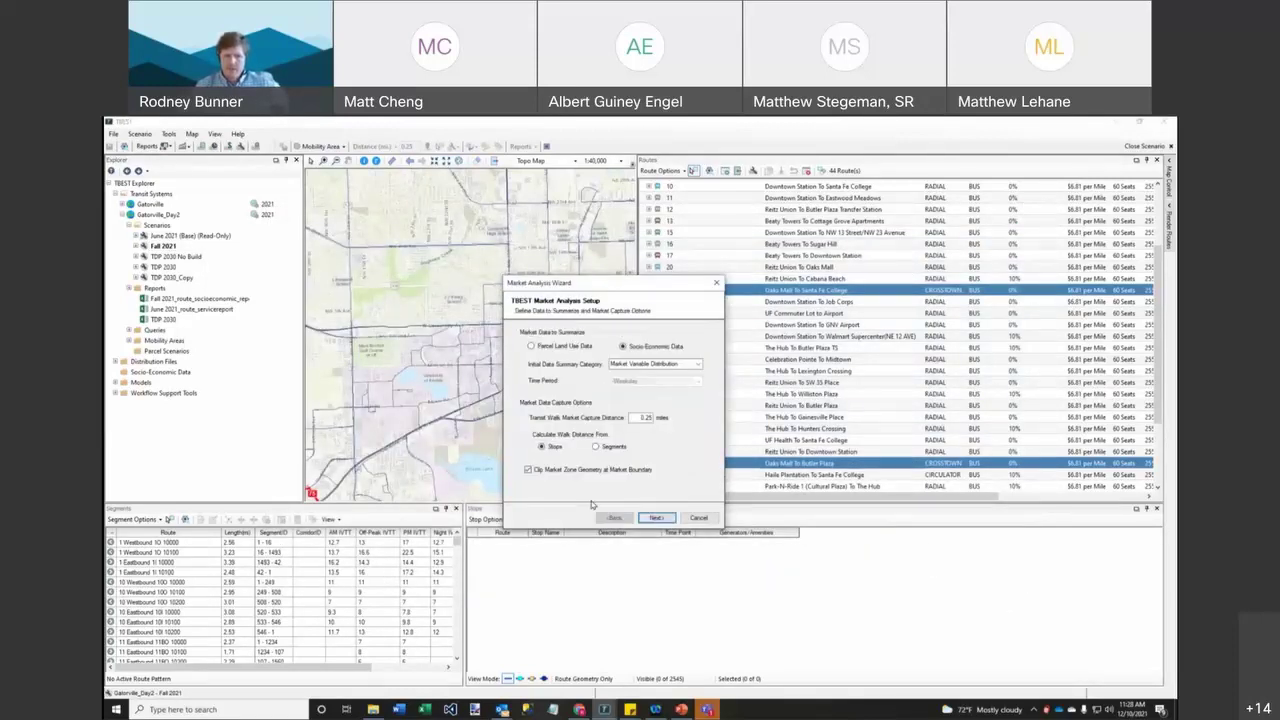
click(529, 470)
click(656, 518)
click(656, 518)
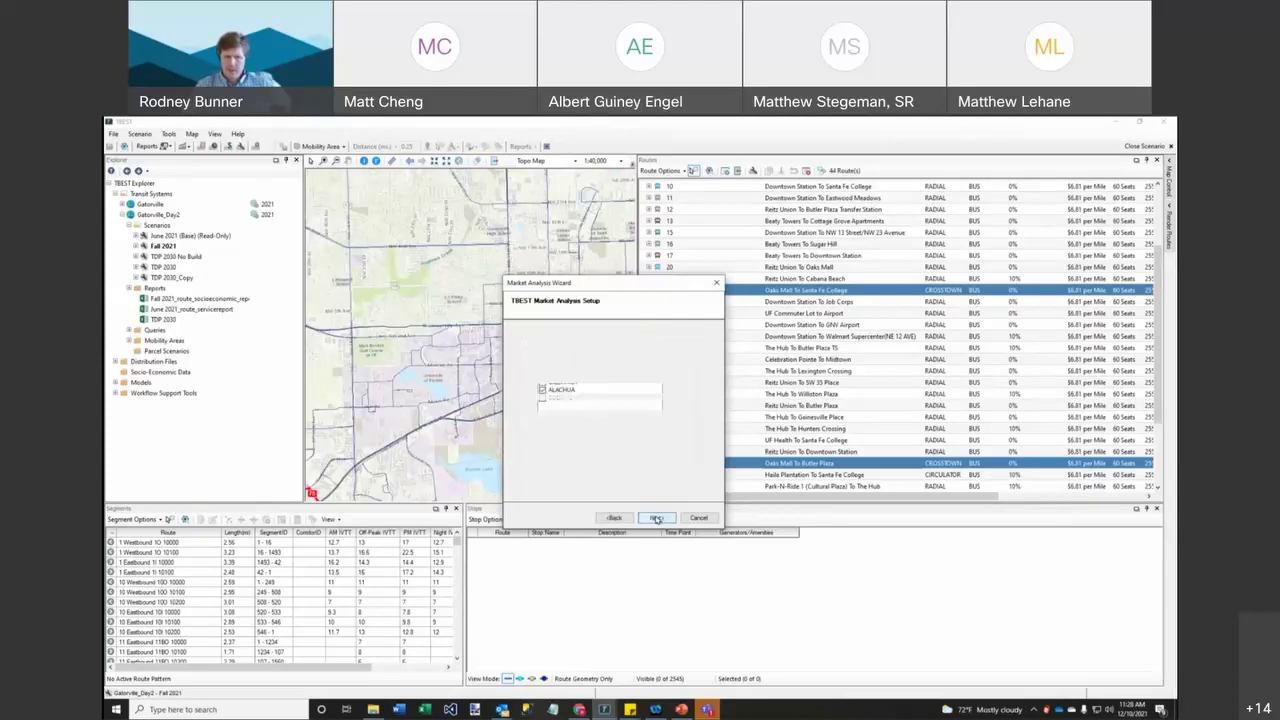
click(656, 518)
click(663, 445)
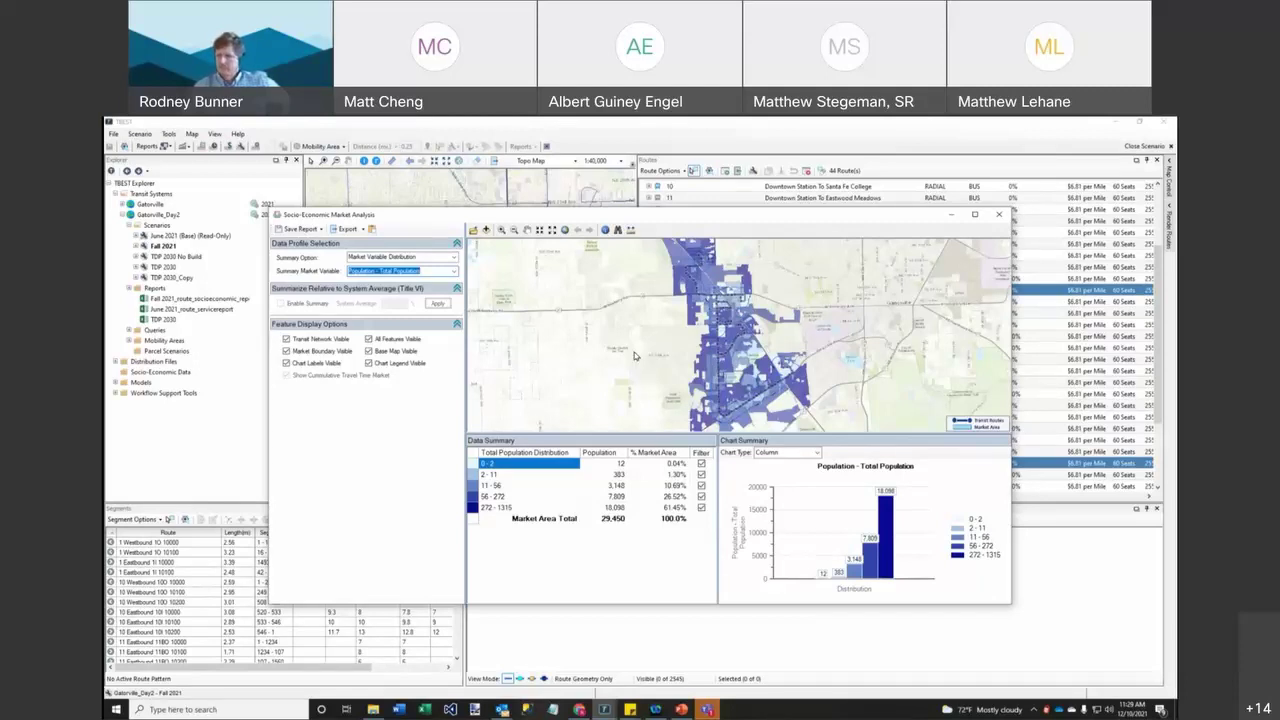
- Make the Socio-Economic Market Analysis window slightly taller
click(655, 625)
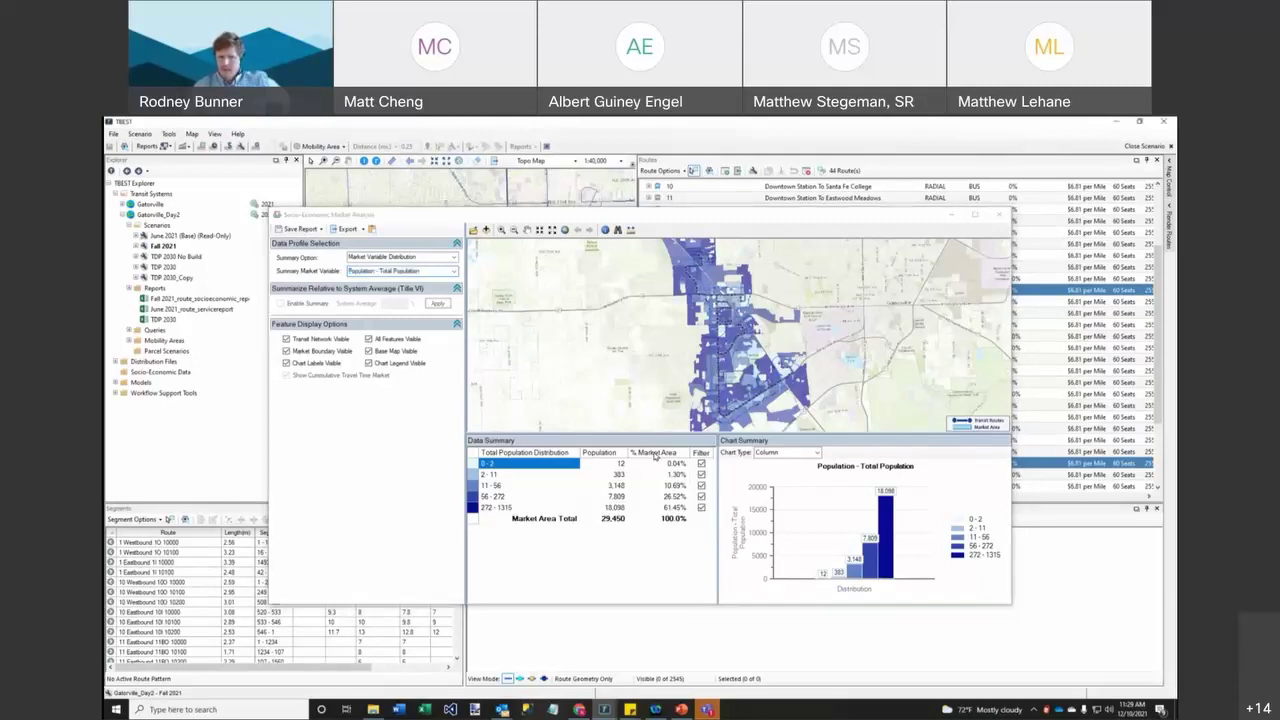
drag(712, 208, 712, 182)
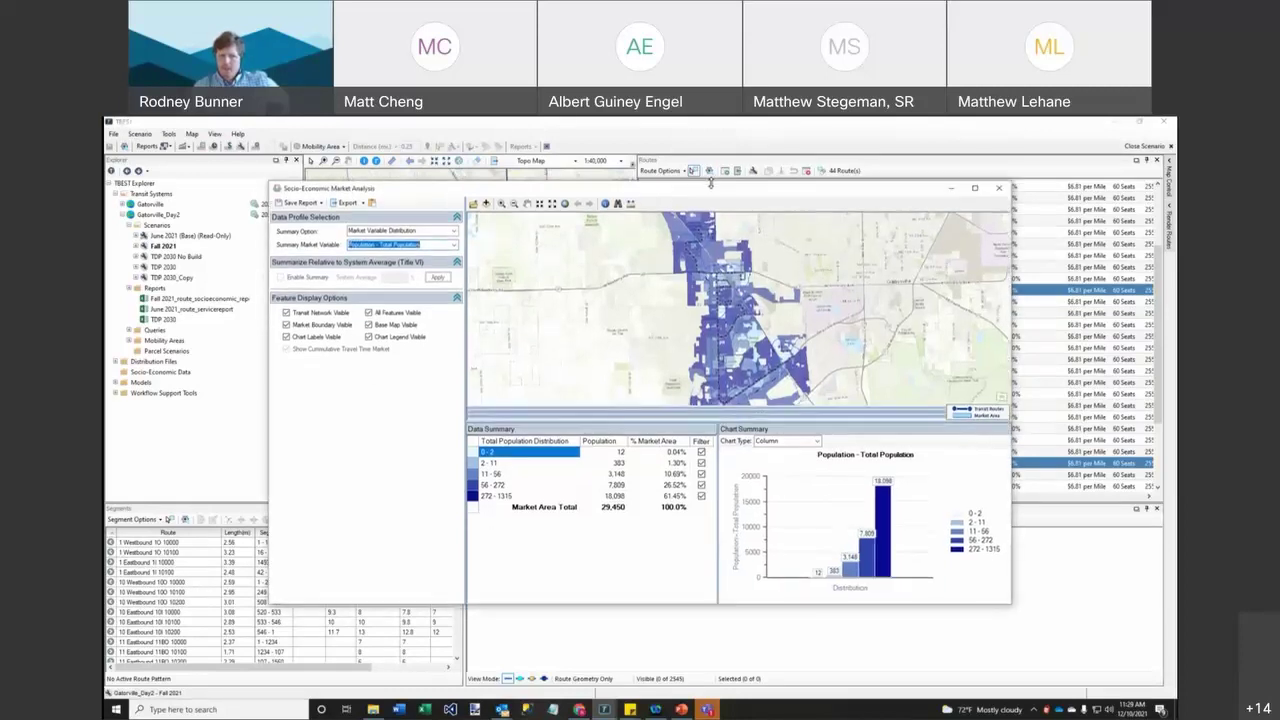
click(930, 618)
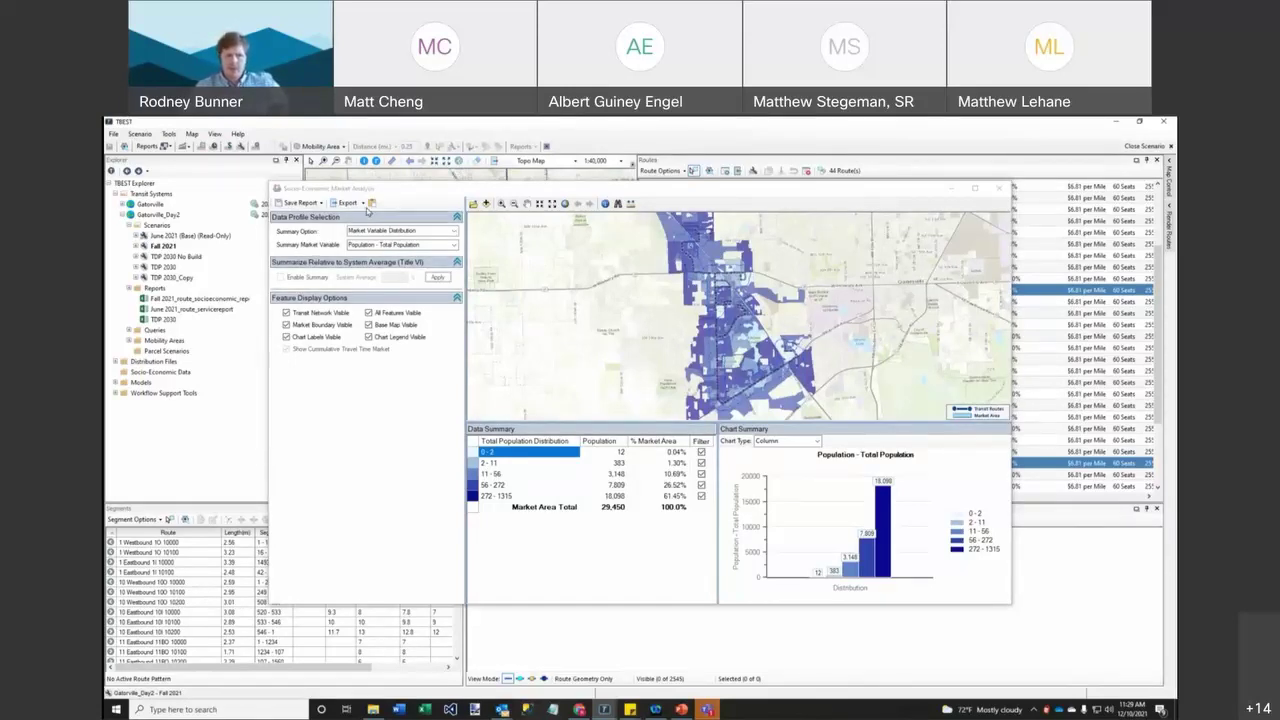
- Export the analysis data to a file geodatabase named CrosstownSEdata in the DataExports folder and open it in ArcMap
click(364, 204)
click(364, 204)
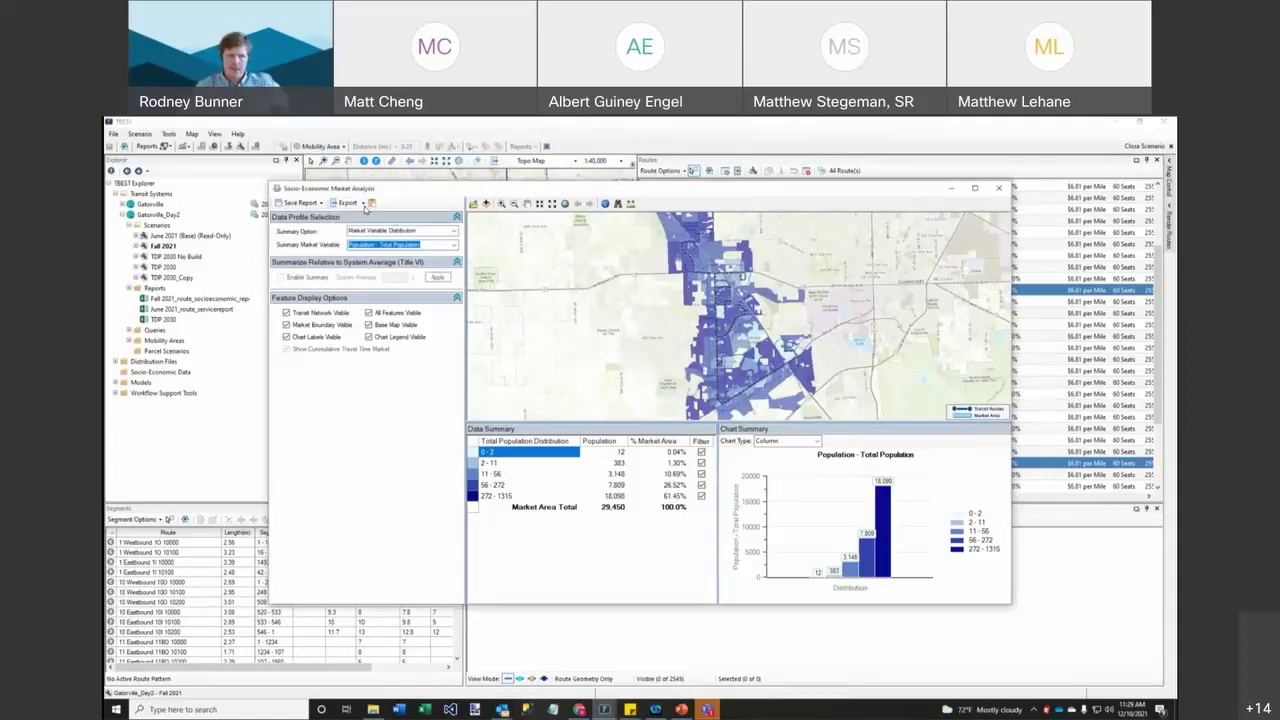
click(364, 204)
click(364, 204)
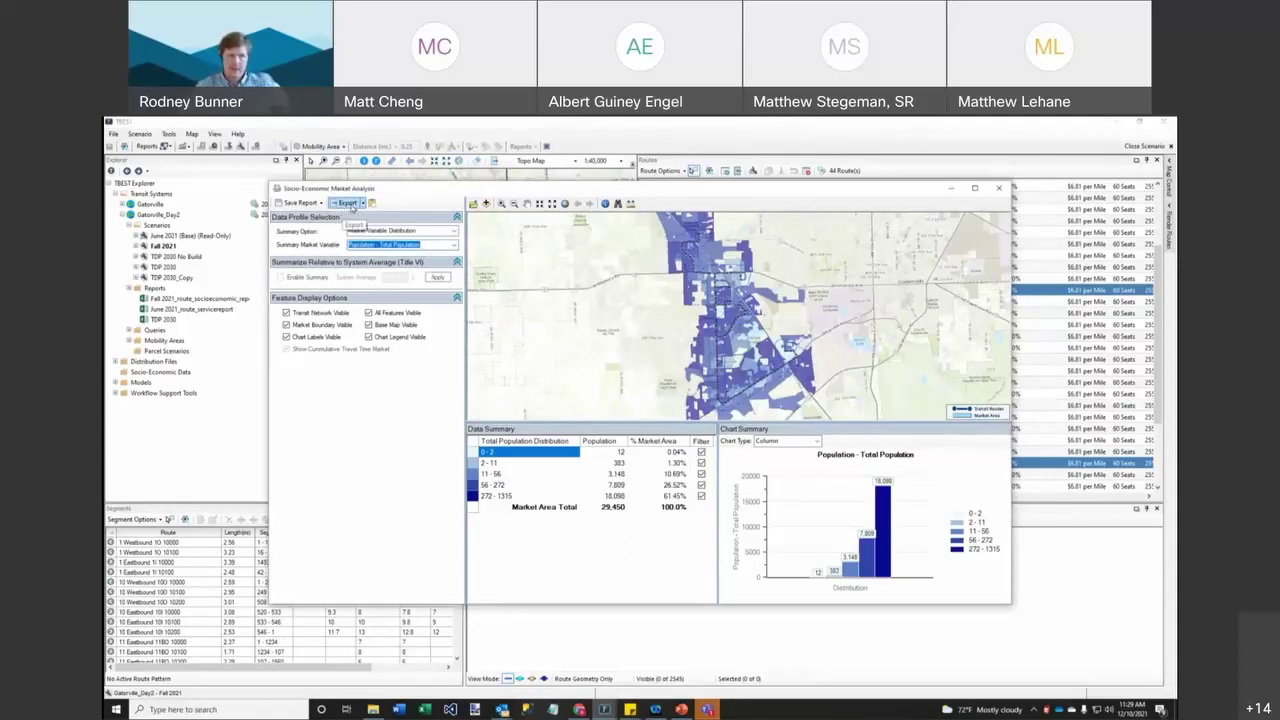
click(364, 204)
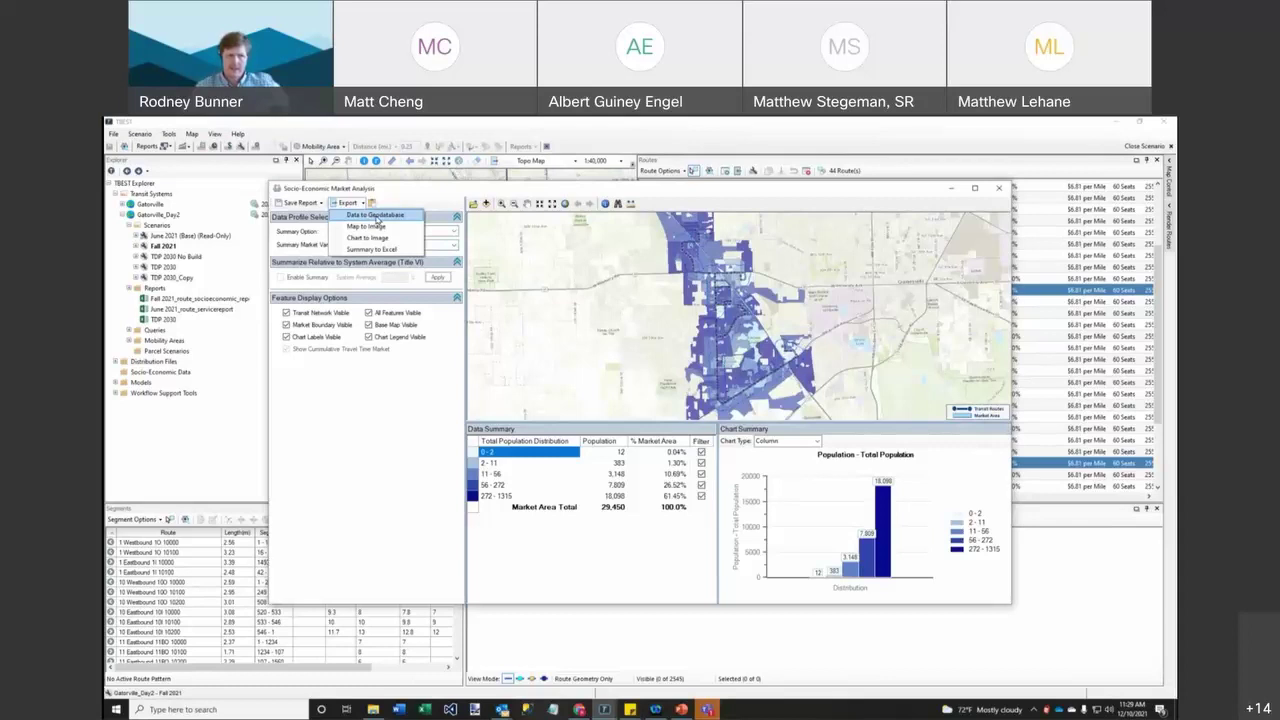
click(377, 216)
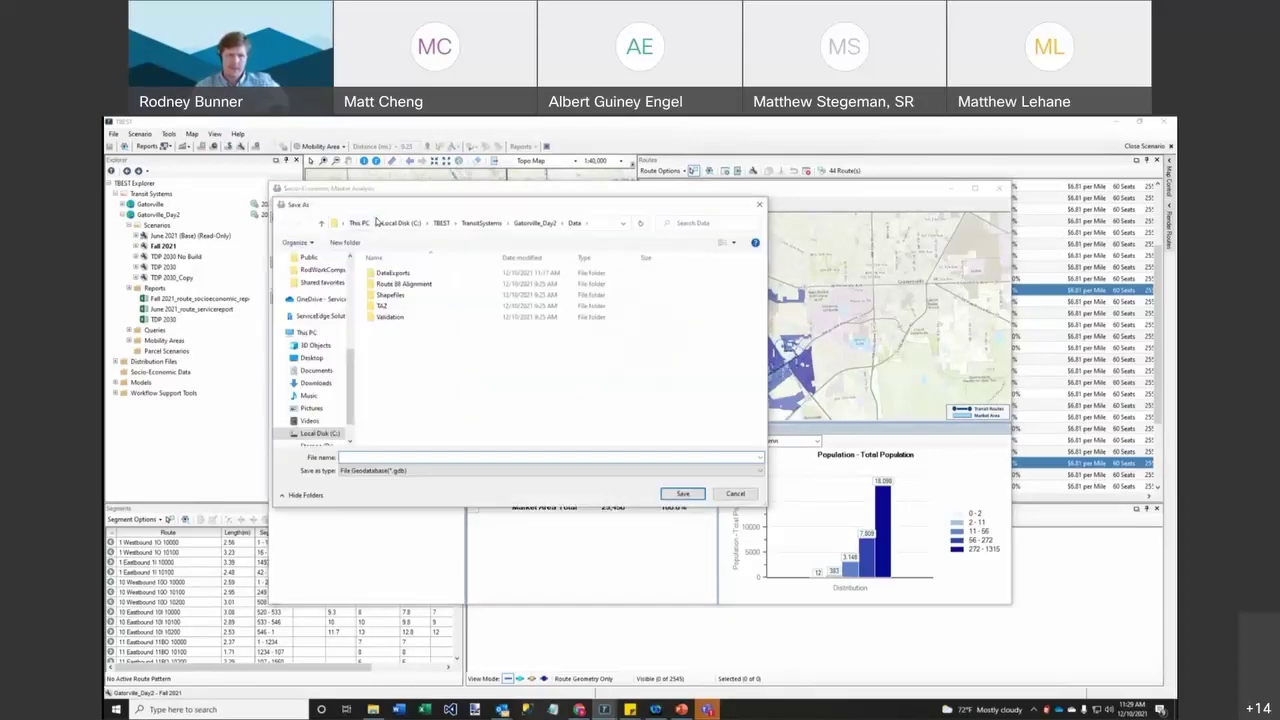
double_click(396, 272)
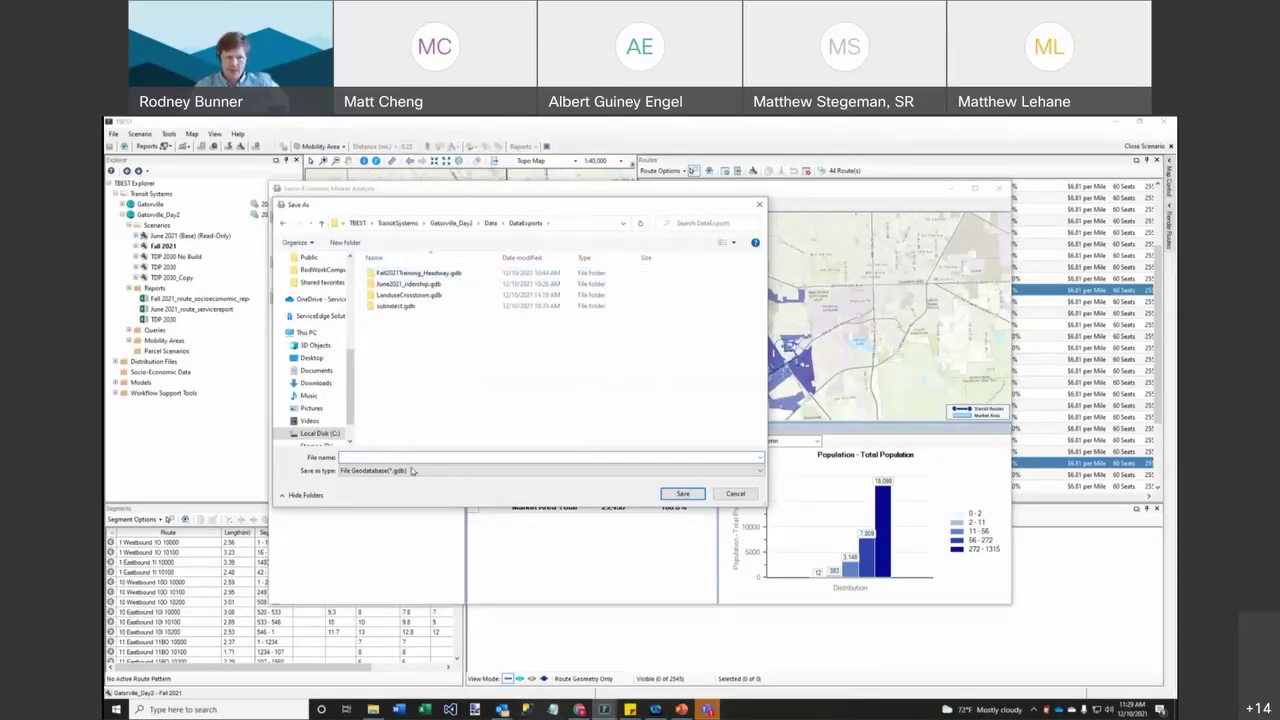
click(407, 457)
text(townSEdata)
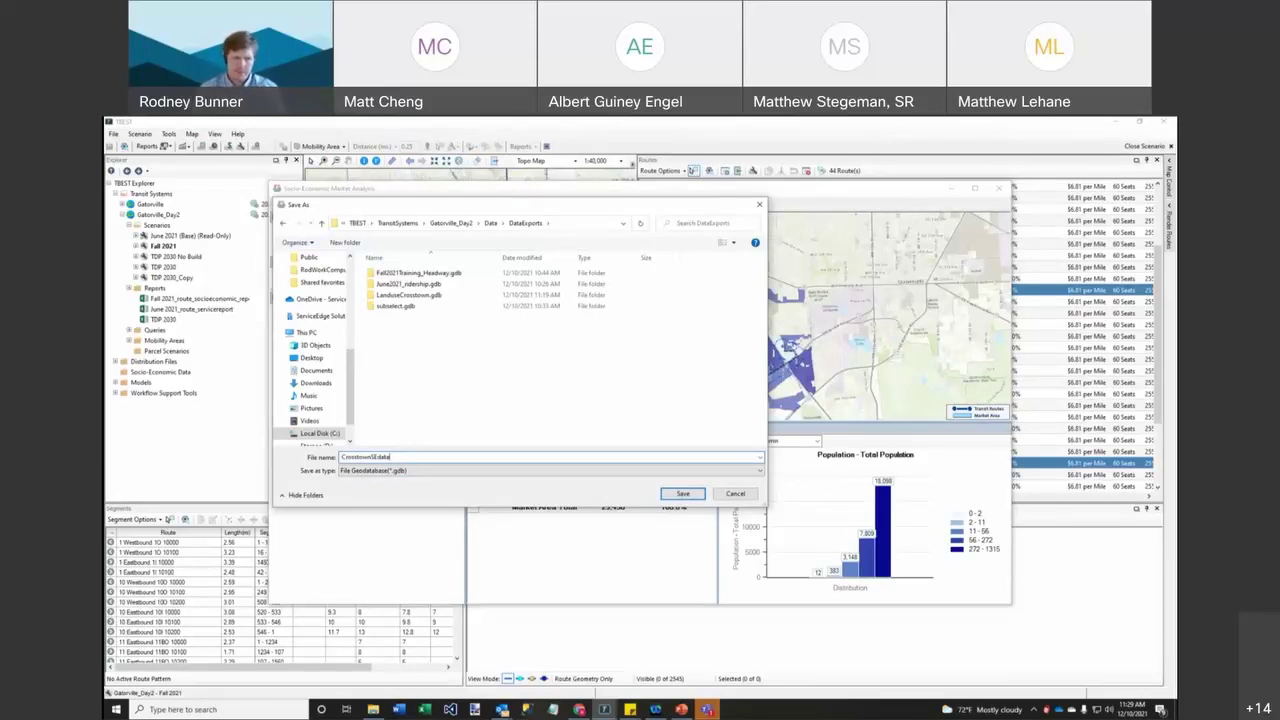
key(Return)
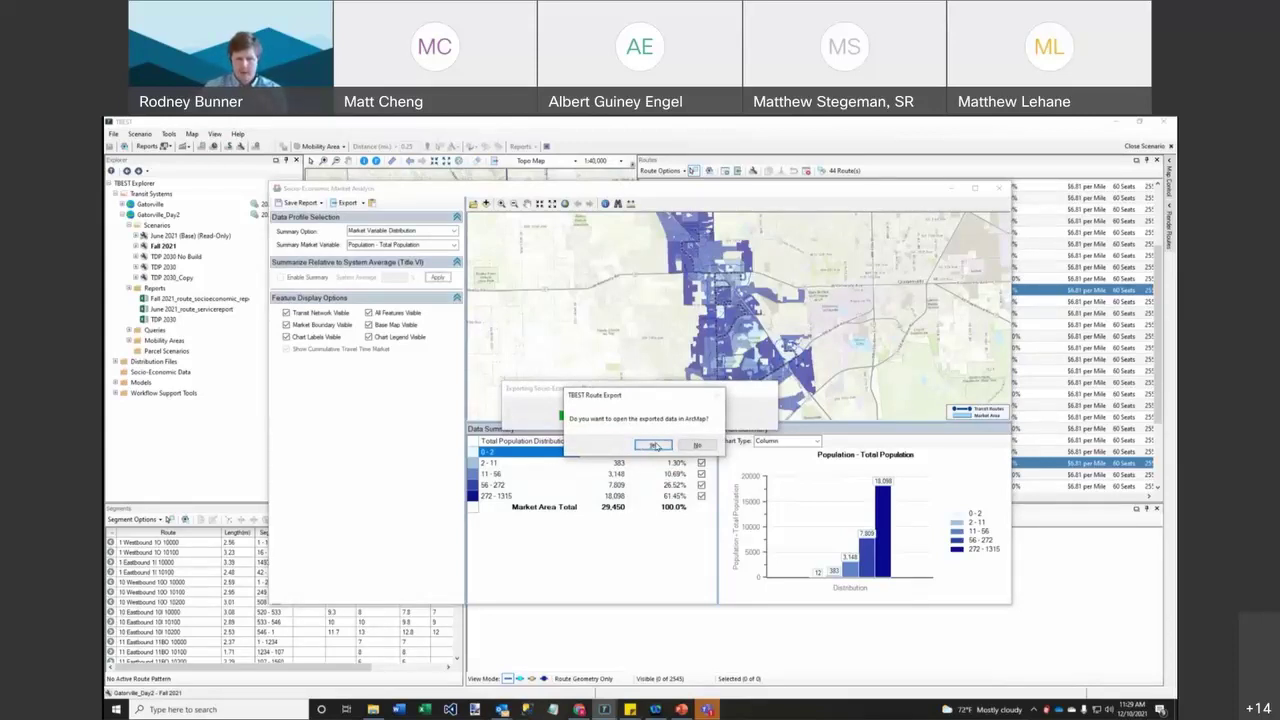
click(650, 448)
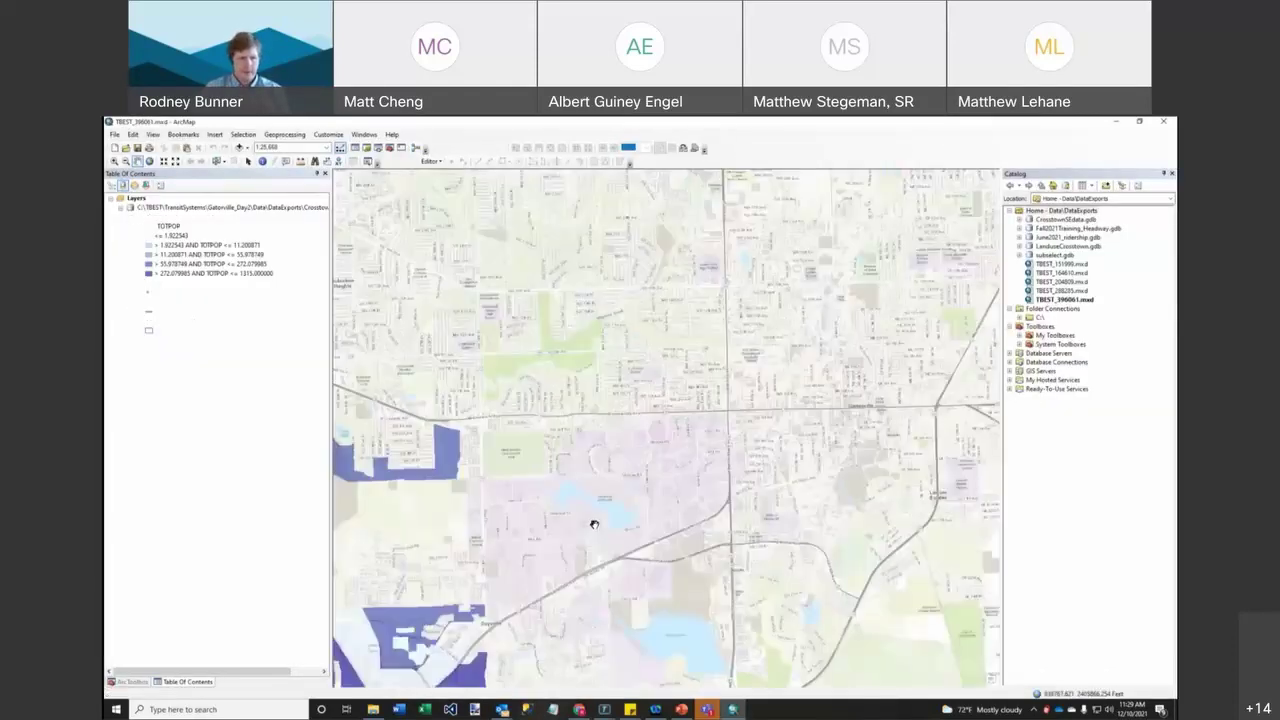
- Open the attribute table of the Census Block Summary layer and bring its household income fields into view
drag(517, 543, 690, 340)
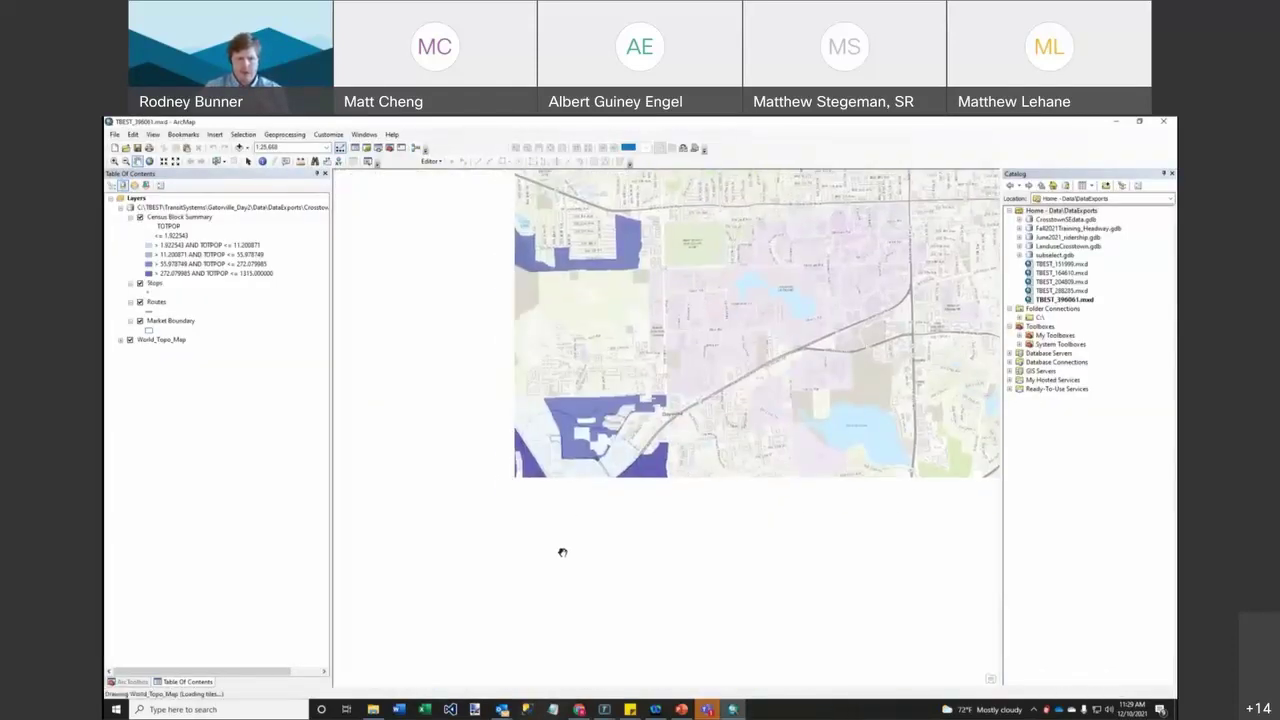
scroll(794, 443, down, 2)
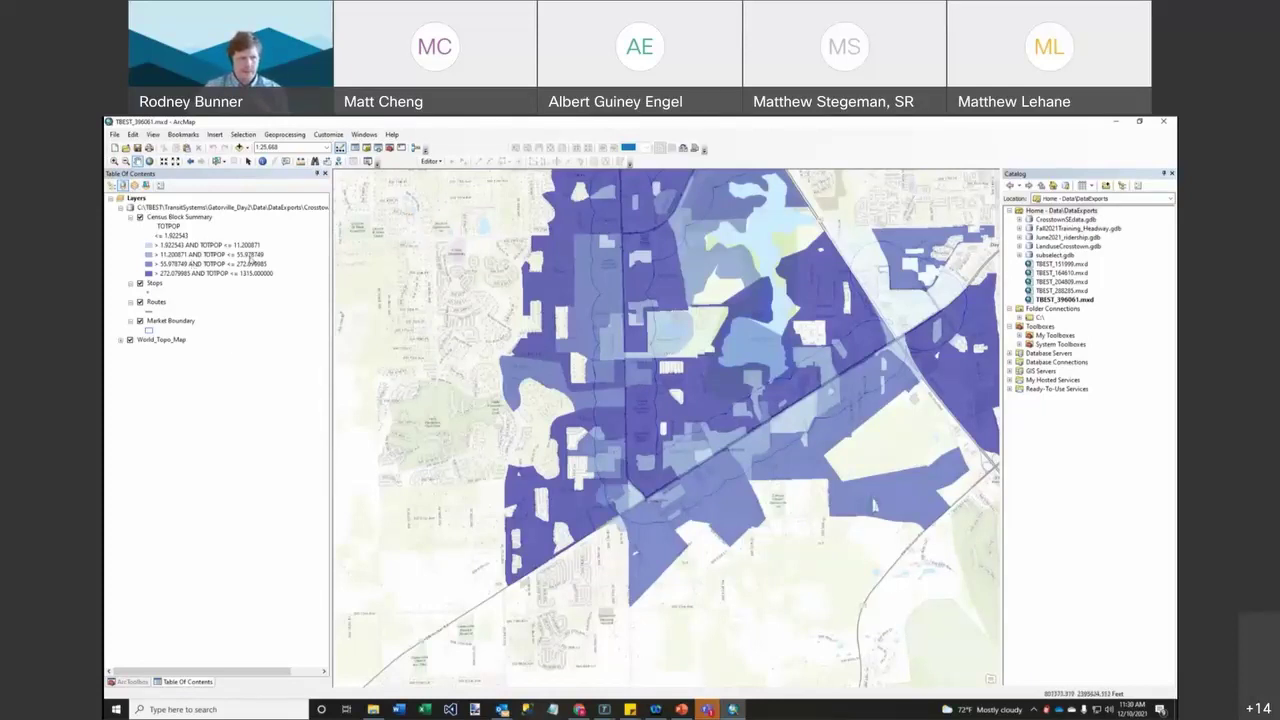
right_click(193, 217)
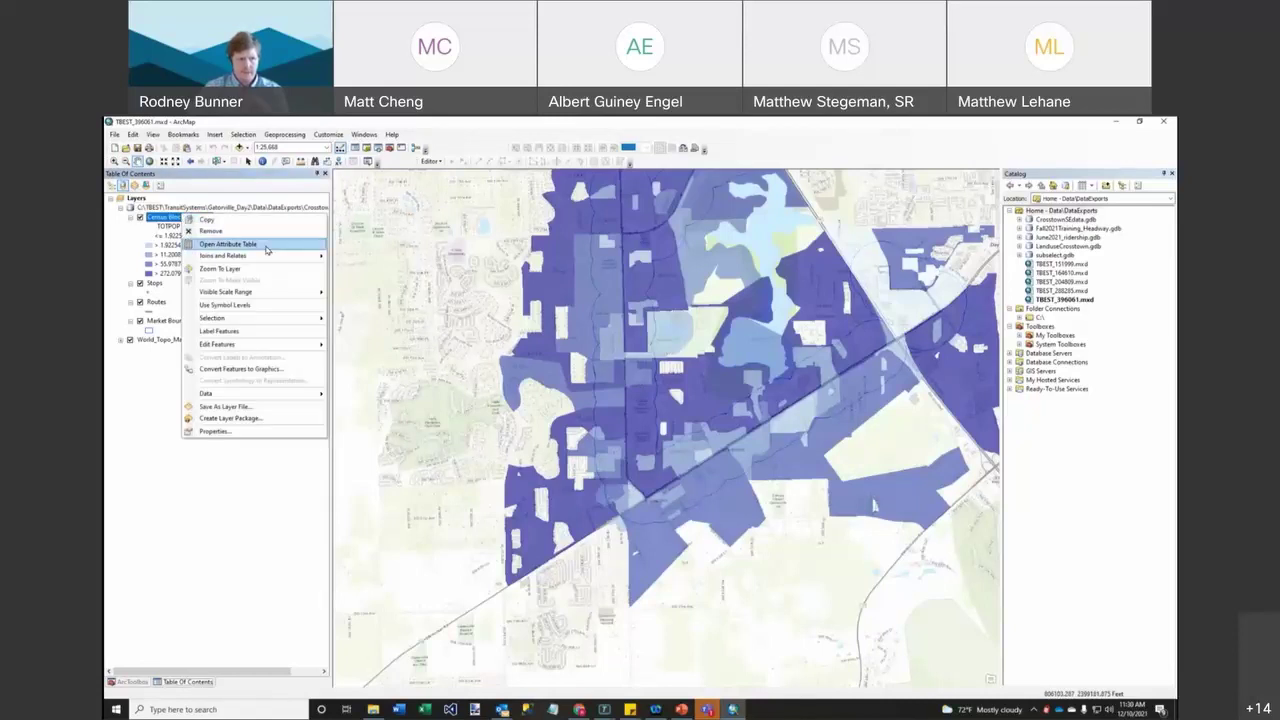
click(228, 243)
drag(380, 658, 449, 660)
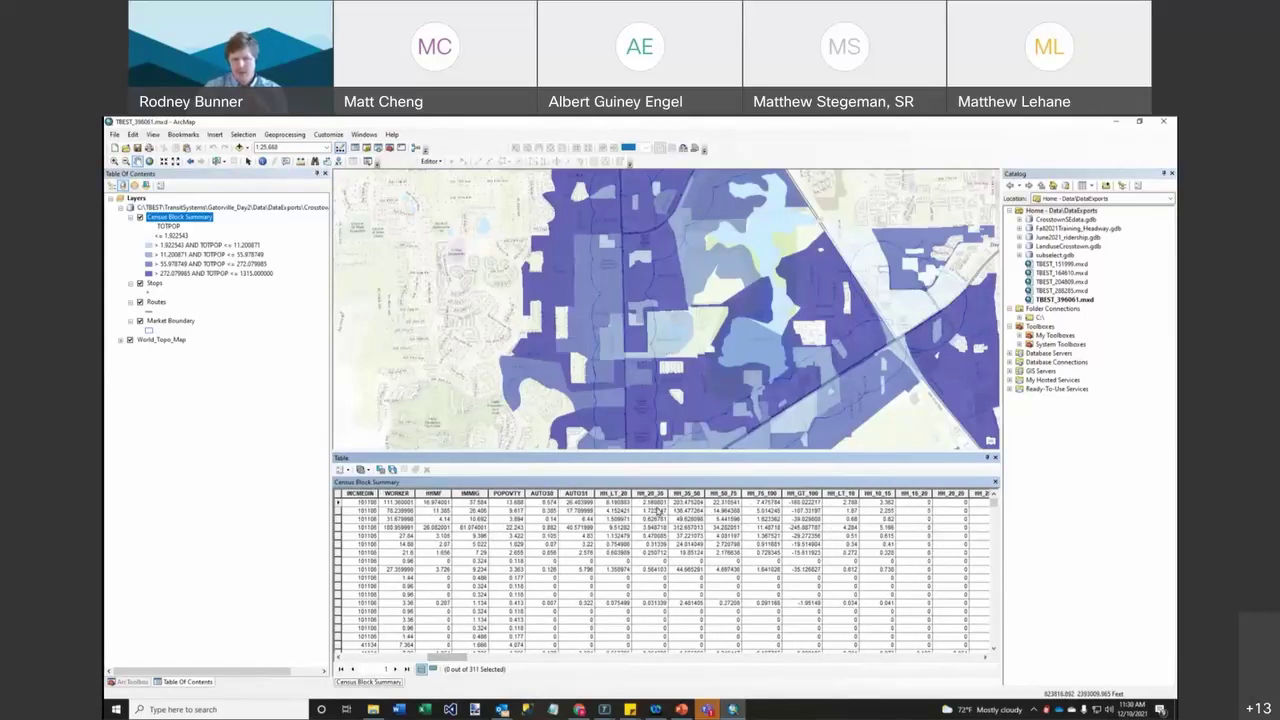
- Examine the household income fields from HH_LT_20 to HH_75_100 by highlighting different groups of adjacent columns
drag(617, 492, 678, 500)
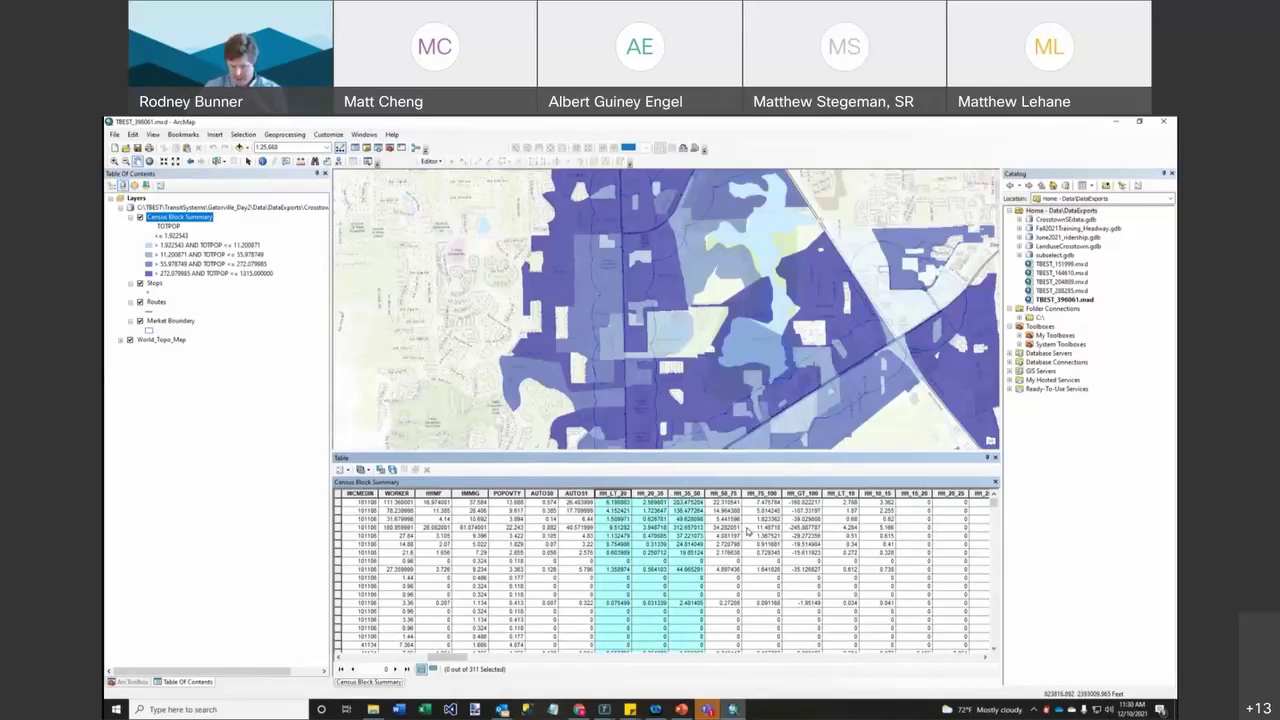
click(616, 501)
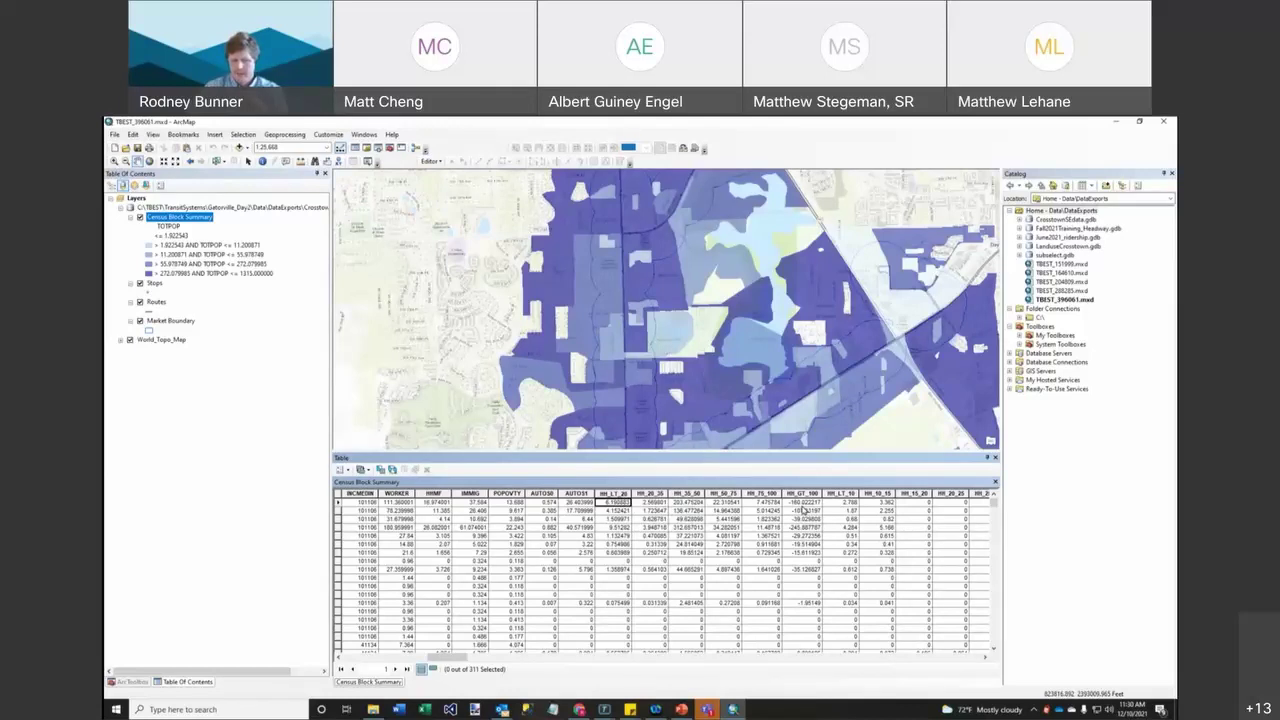
drag(768, 493, 614, 496)
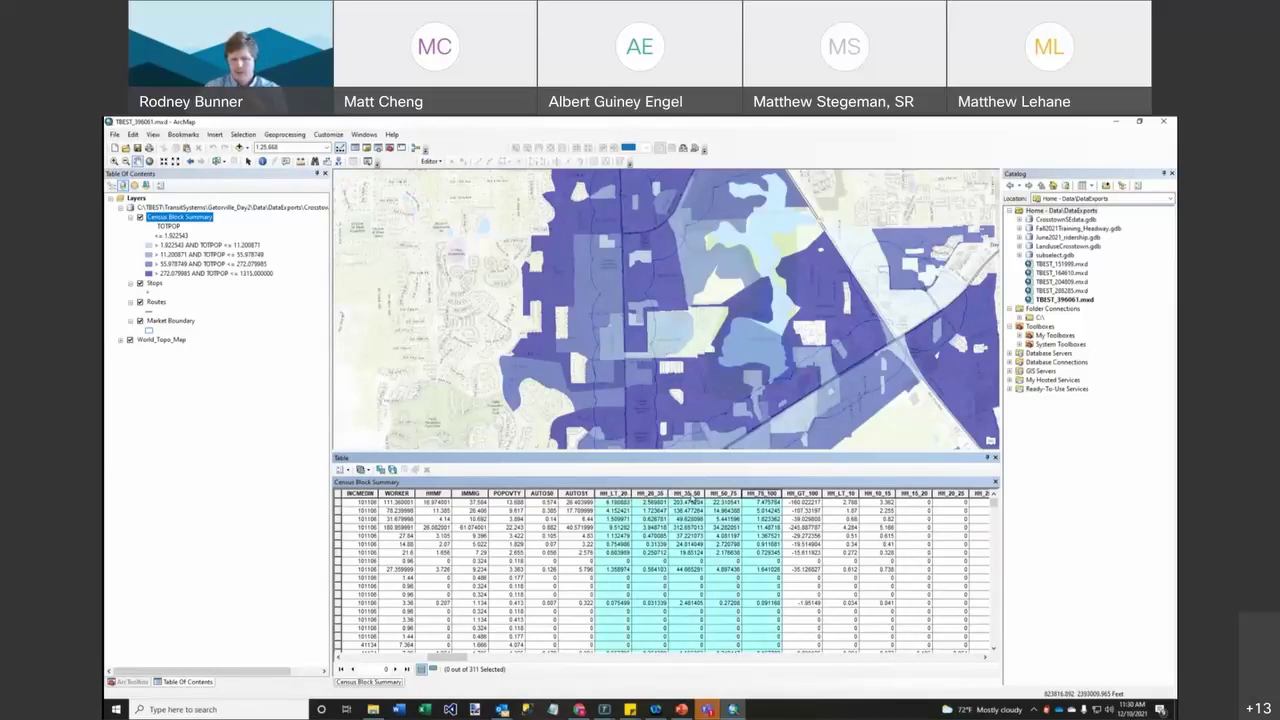
click(757, 501)
drag(760, 494, 730, 500)
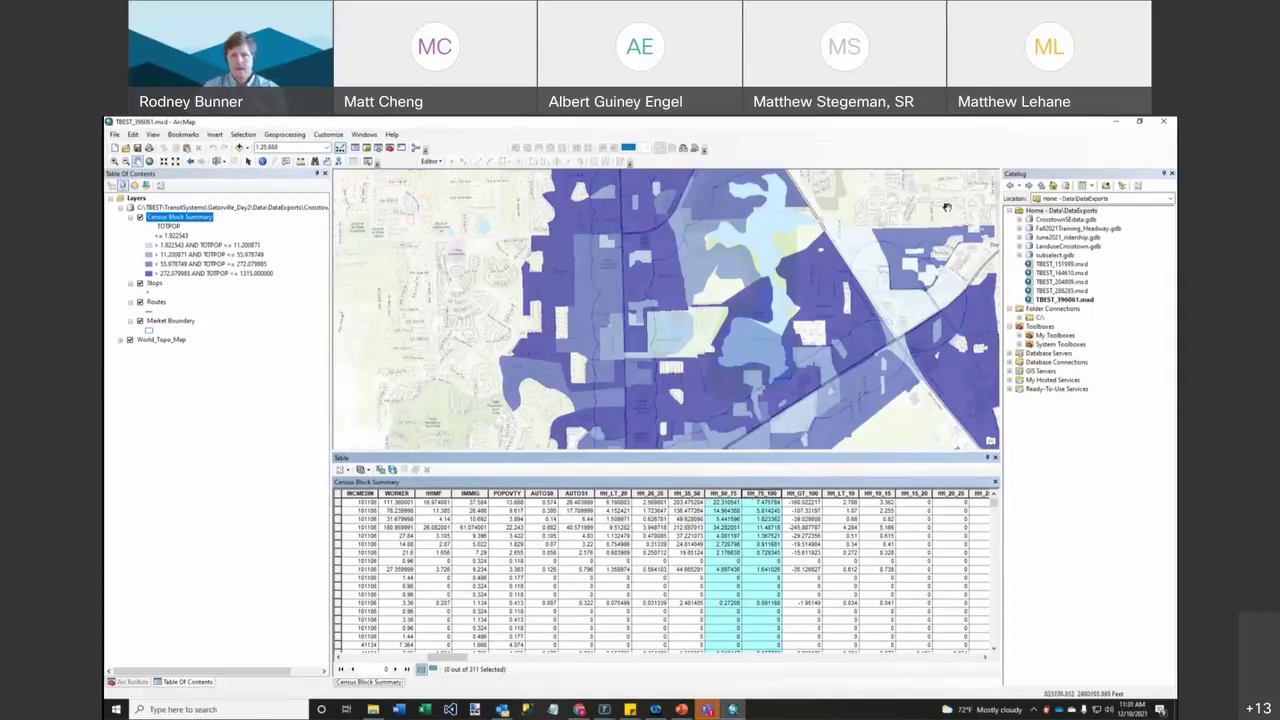
- Close ArcMap, saving the changes to the map document, and return to TBEST
click(1166, 123)
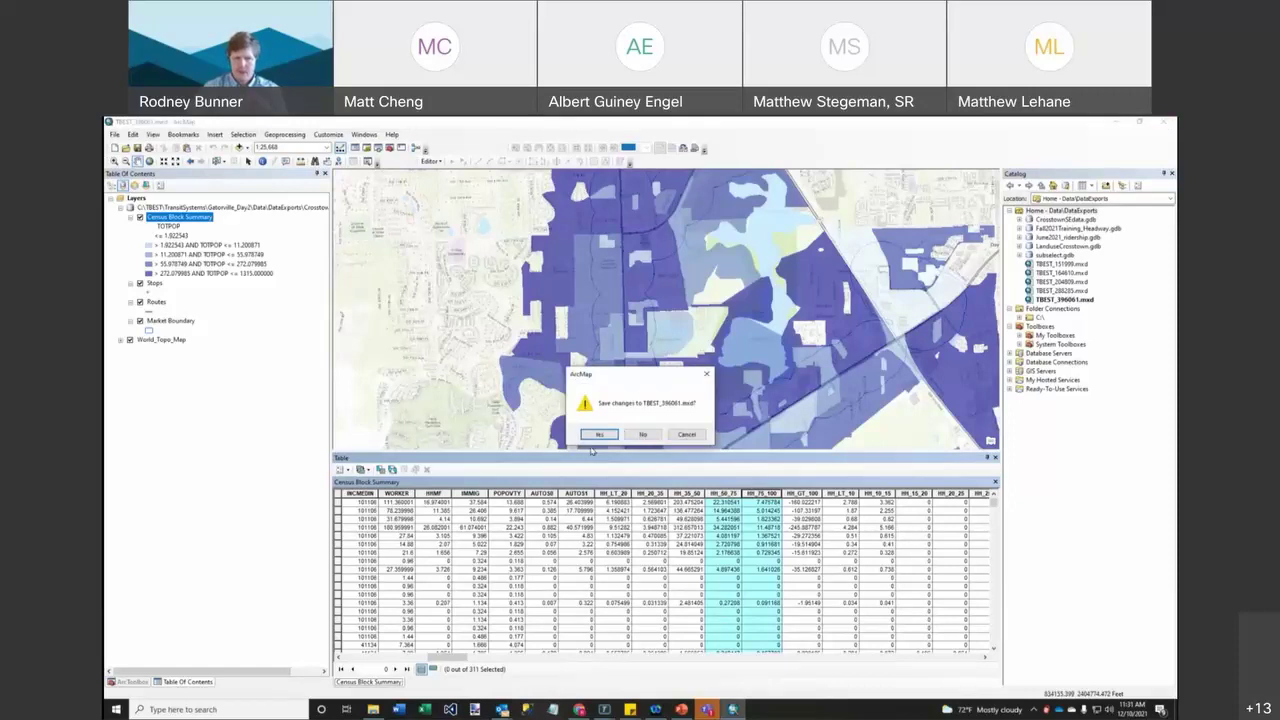
click(599, 435)
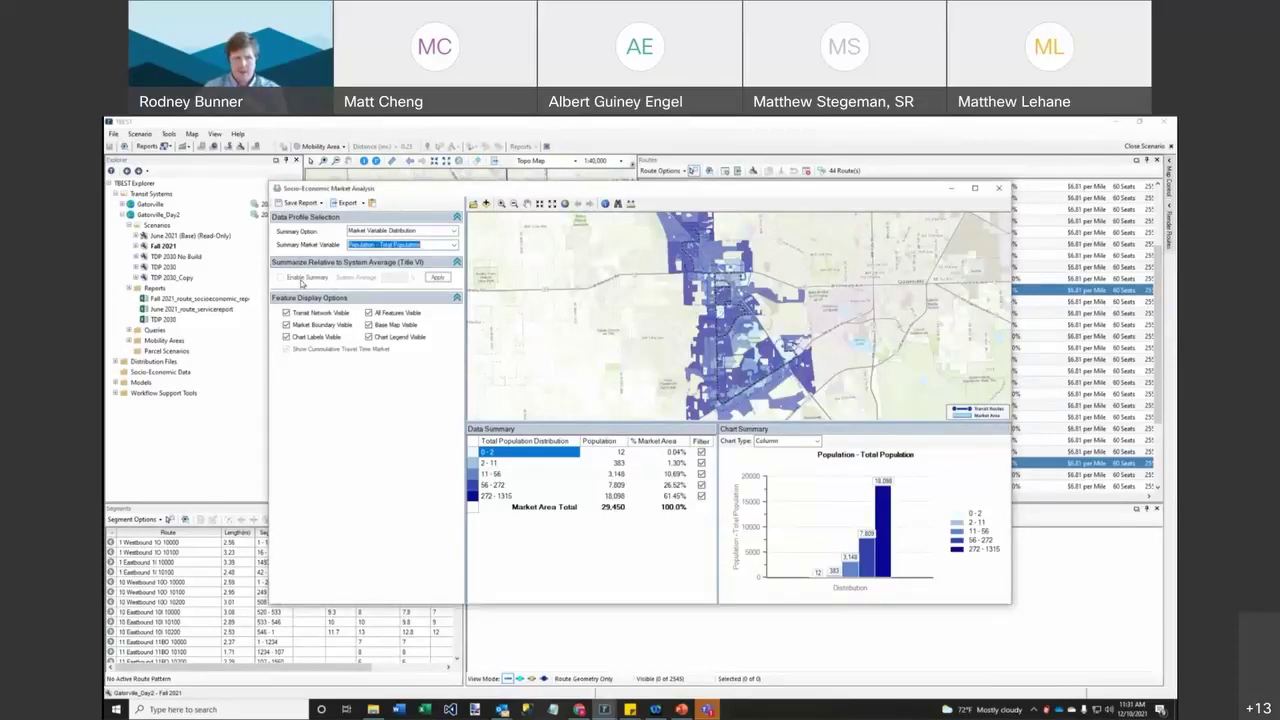
click(367, 174)
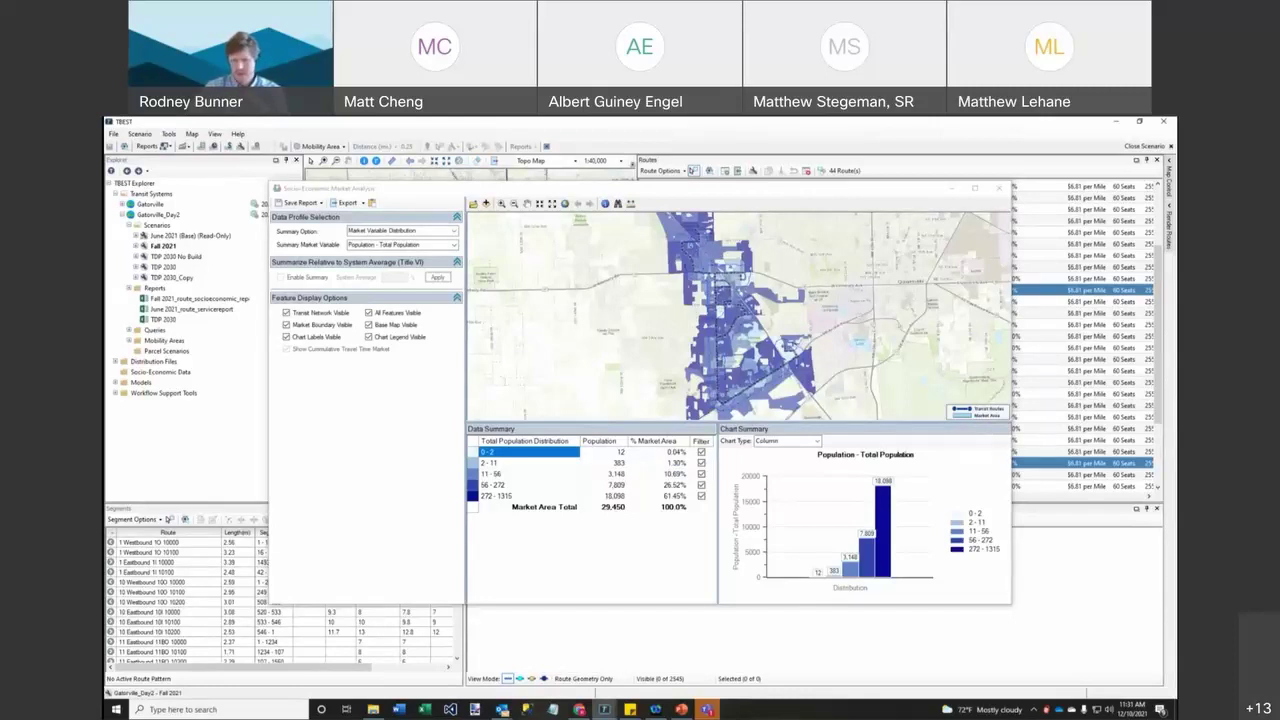
- Set the summary market variable to Title VI - Minority Population and enable the summary relative to the system average
click(454, 248)
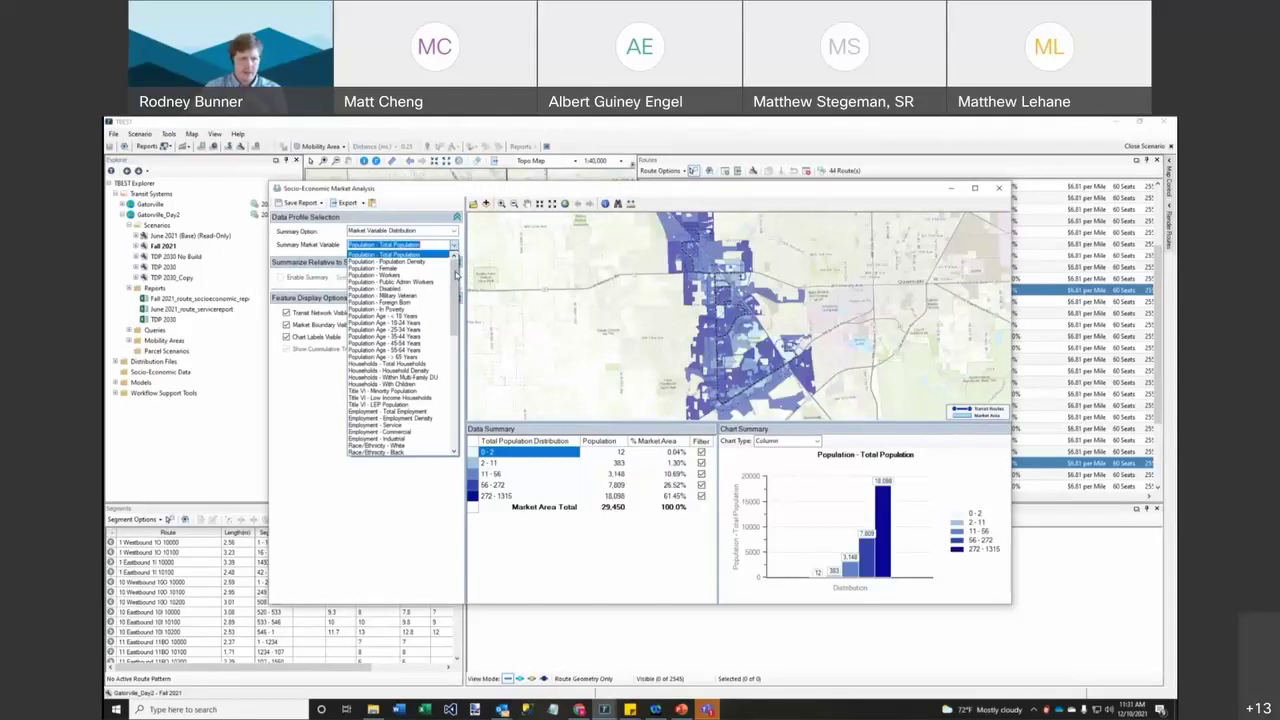
click(429, 393)
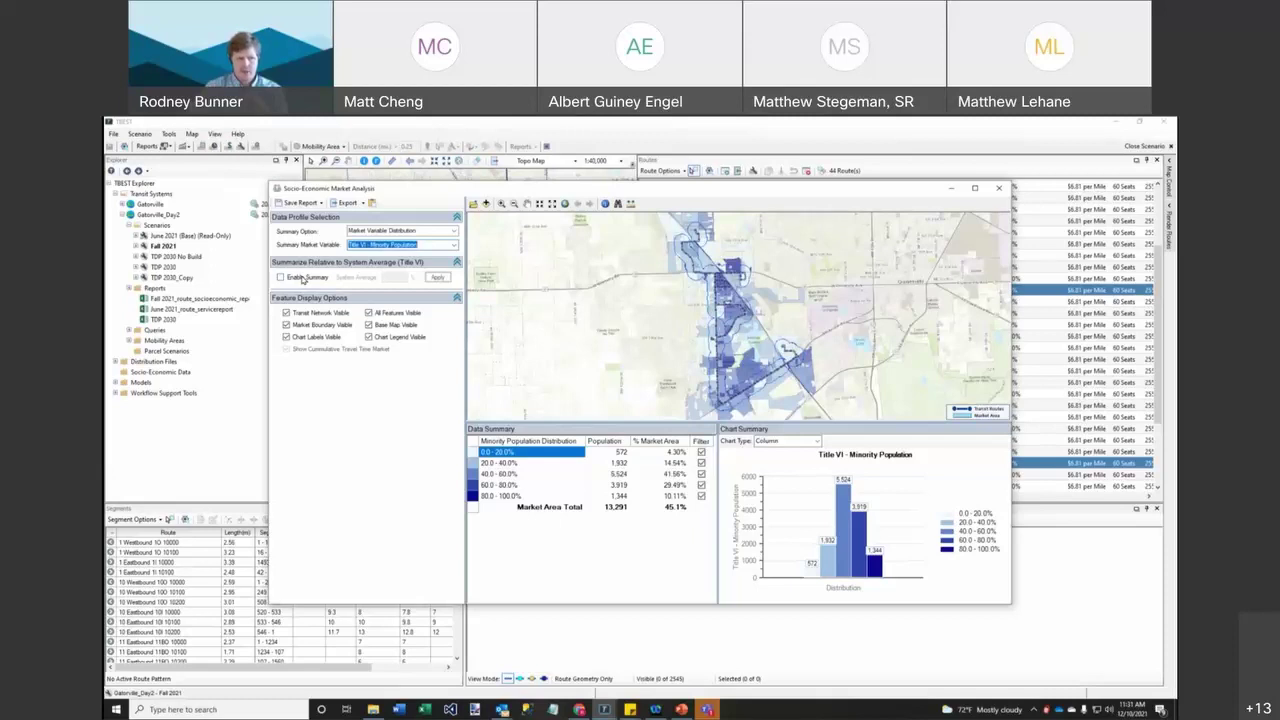
click(303, 279)
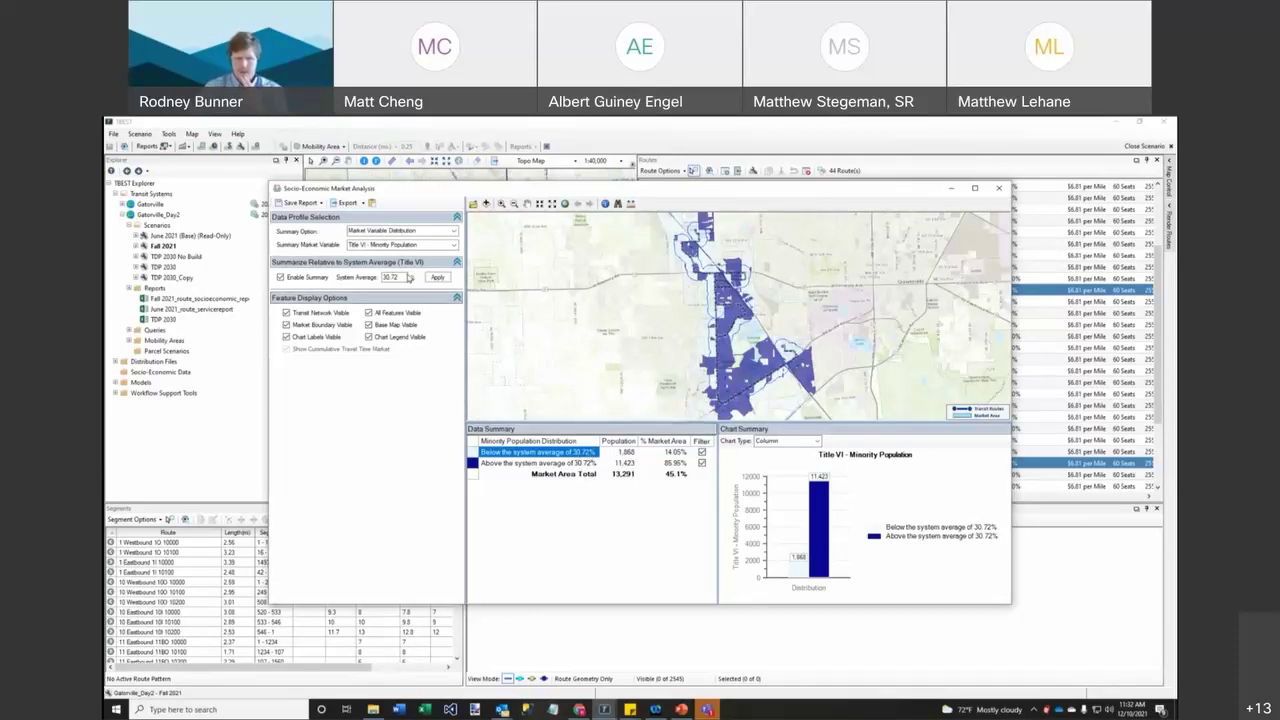
- Set the system average for the Title VI summary to 50 percent and apply it
drag(403, 277, 350, 278)
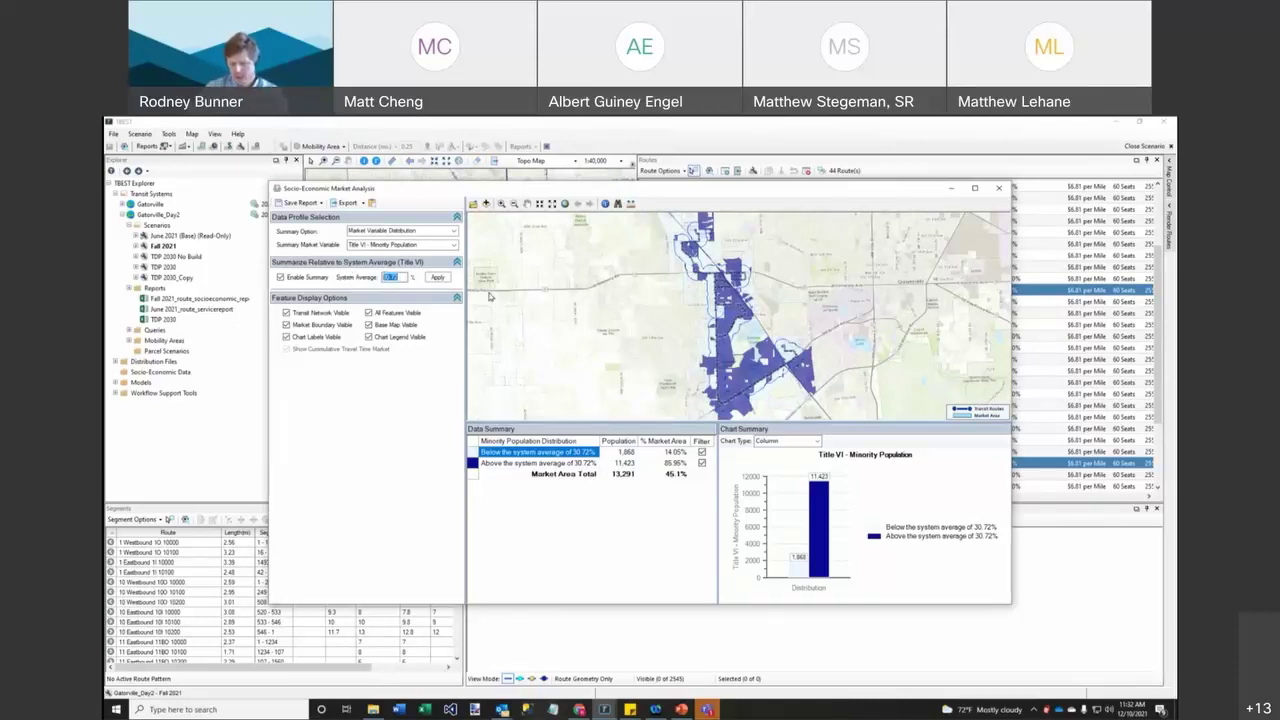
text(50)
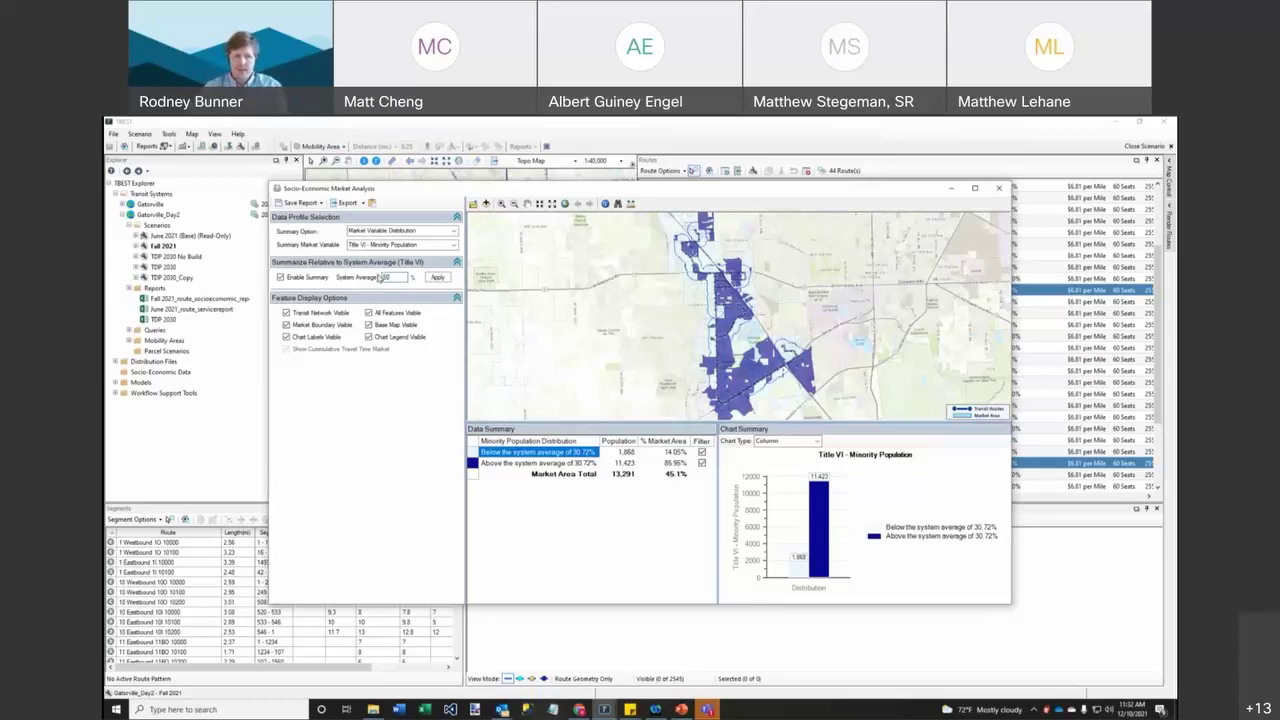
click(442, 281)
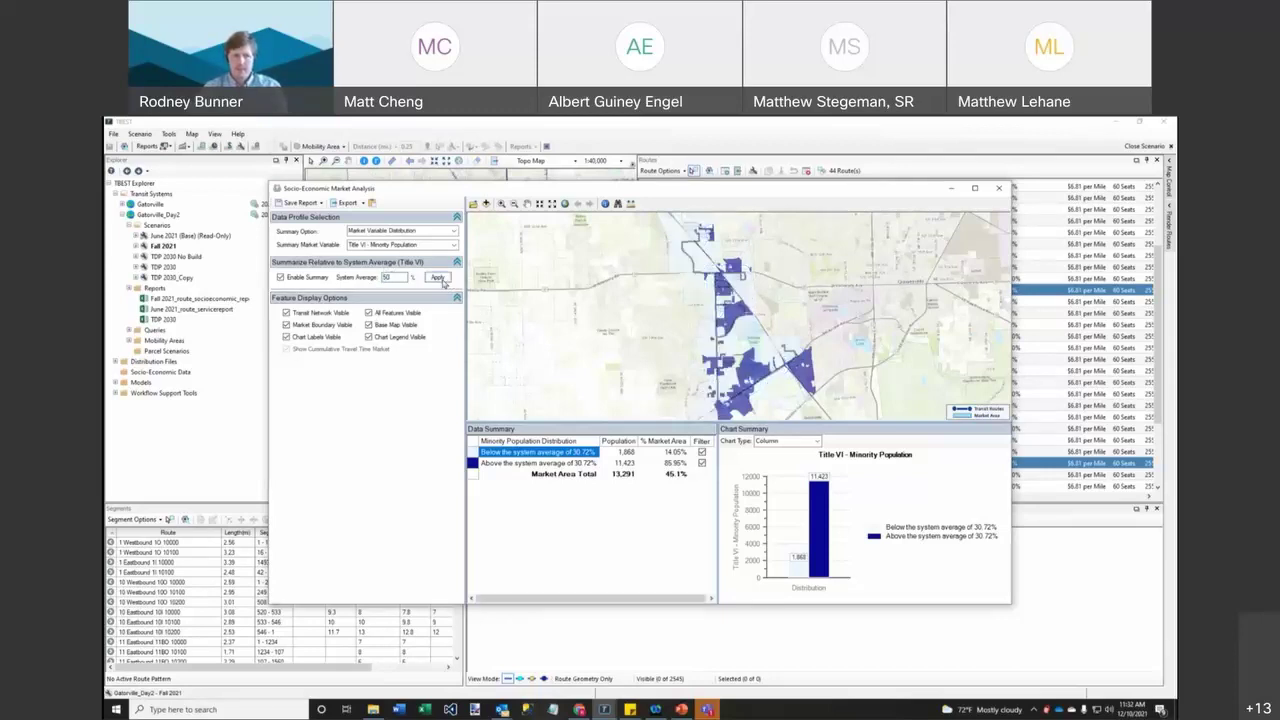